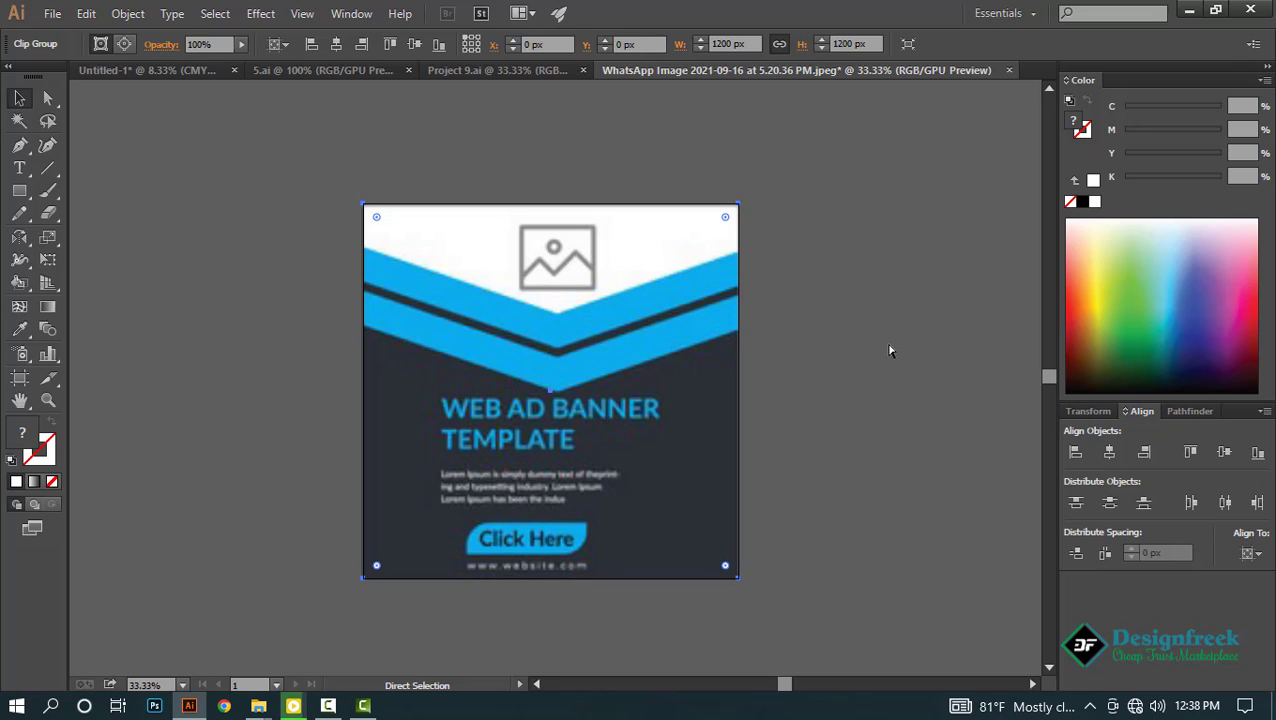
Show the rulers and draw a rectangle covering the whole artboard, with no fill and a black stroke.
click(885, 344)
key(ctrl+r)
drag(878, 338, 843, 347)
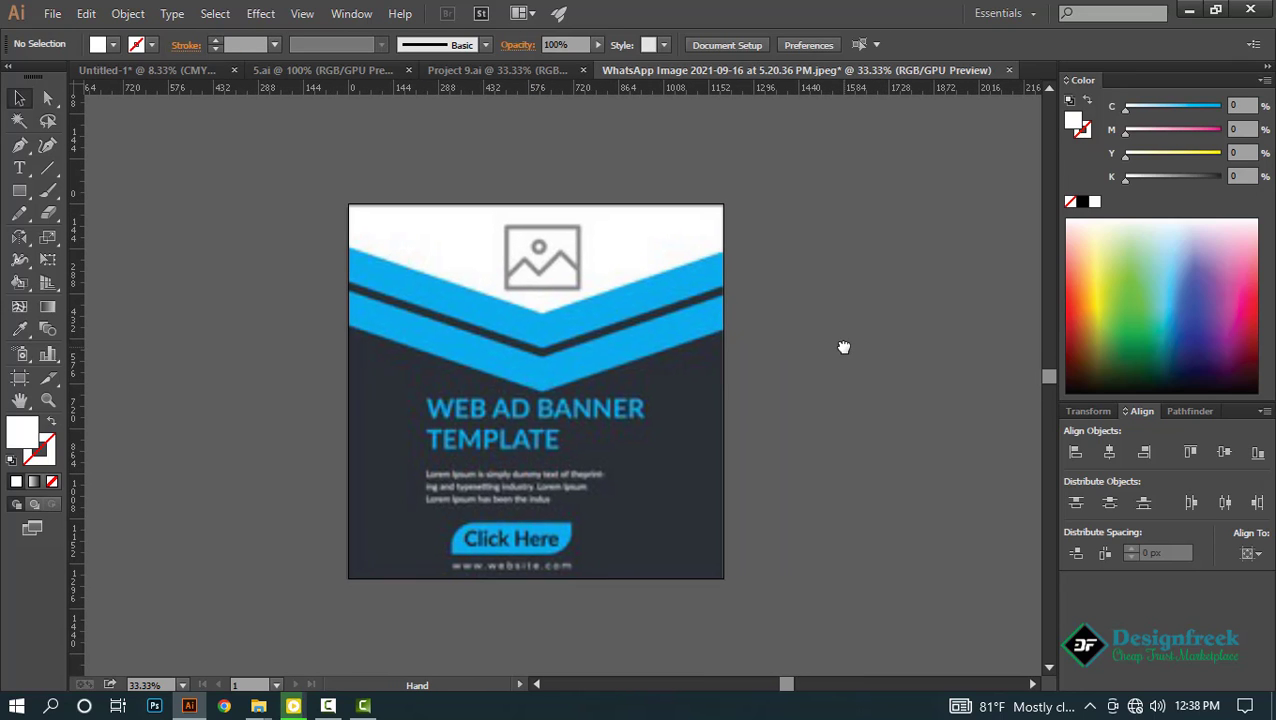
click(337, 282)
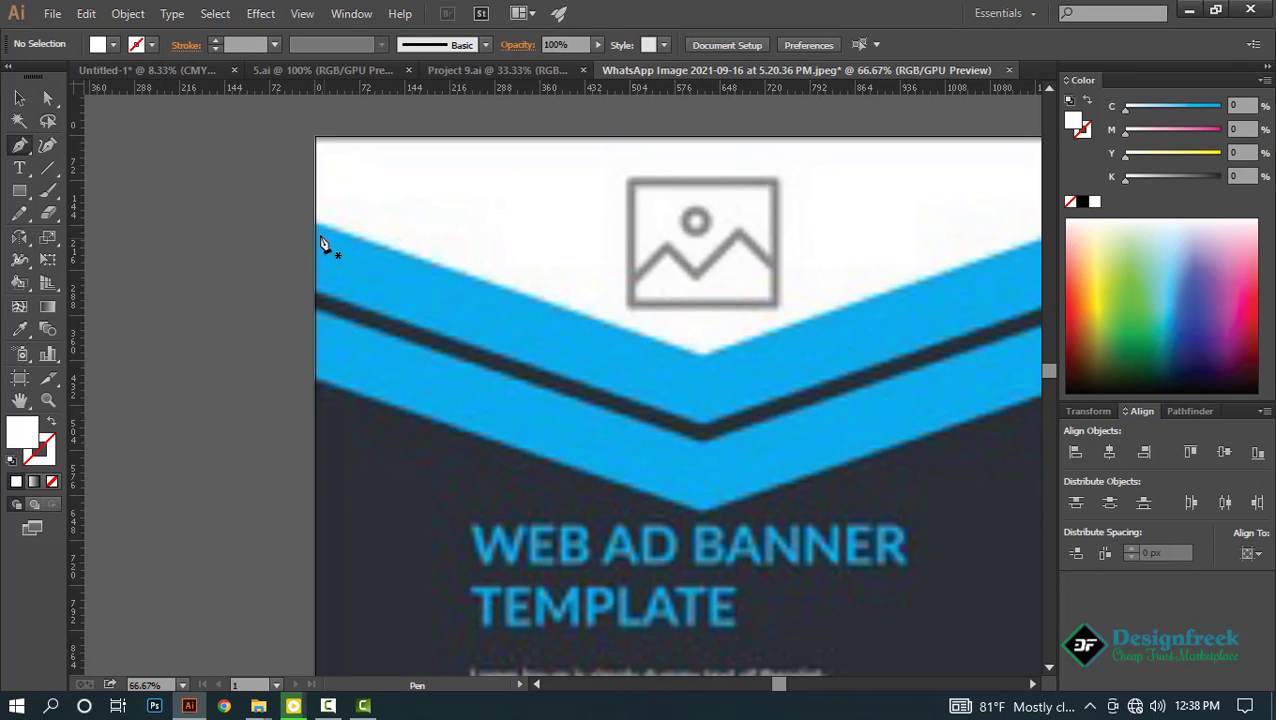
scroll(316, 230, down, 2)
key(m)
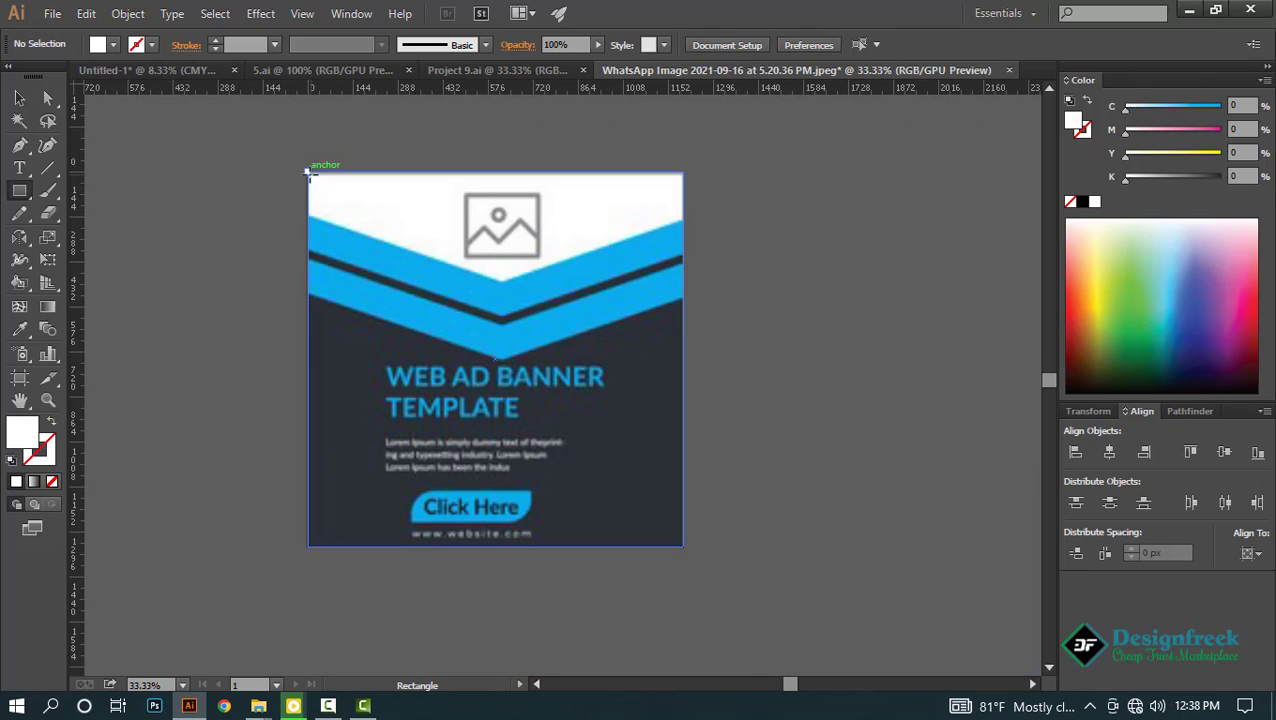
drag(308, 173, 683, 546)
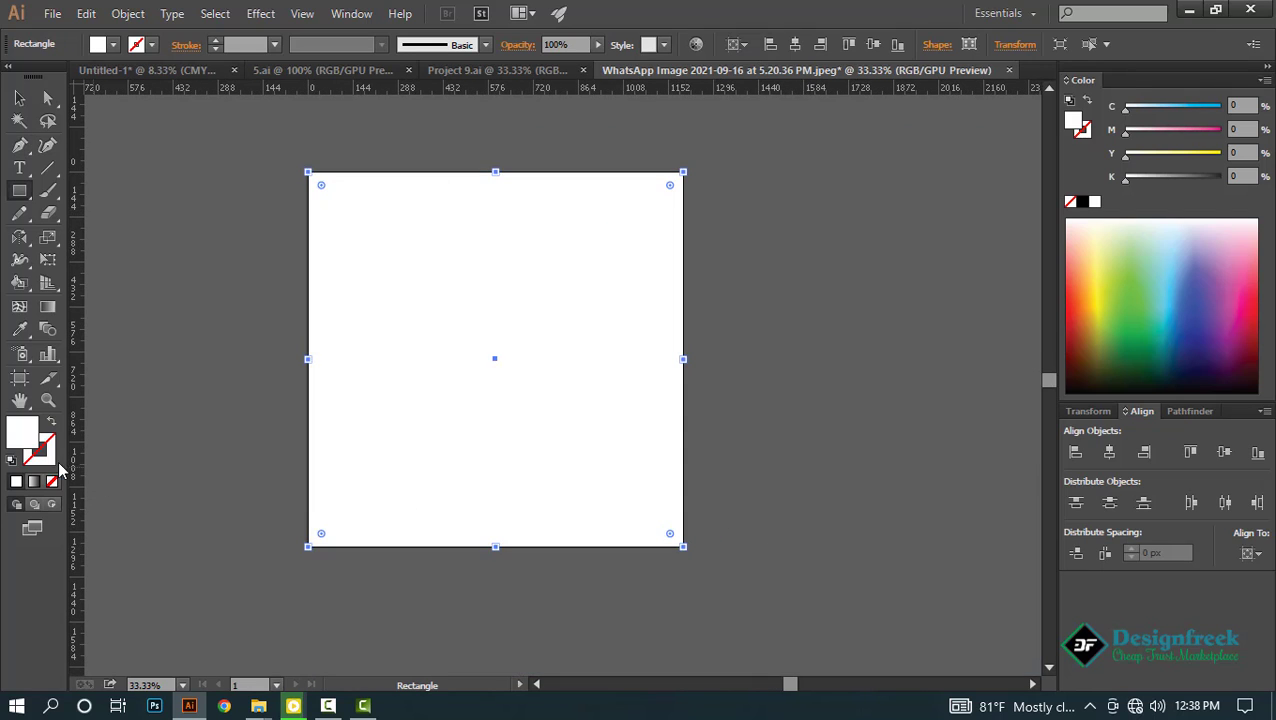
click(50, 422)
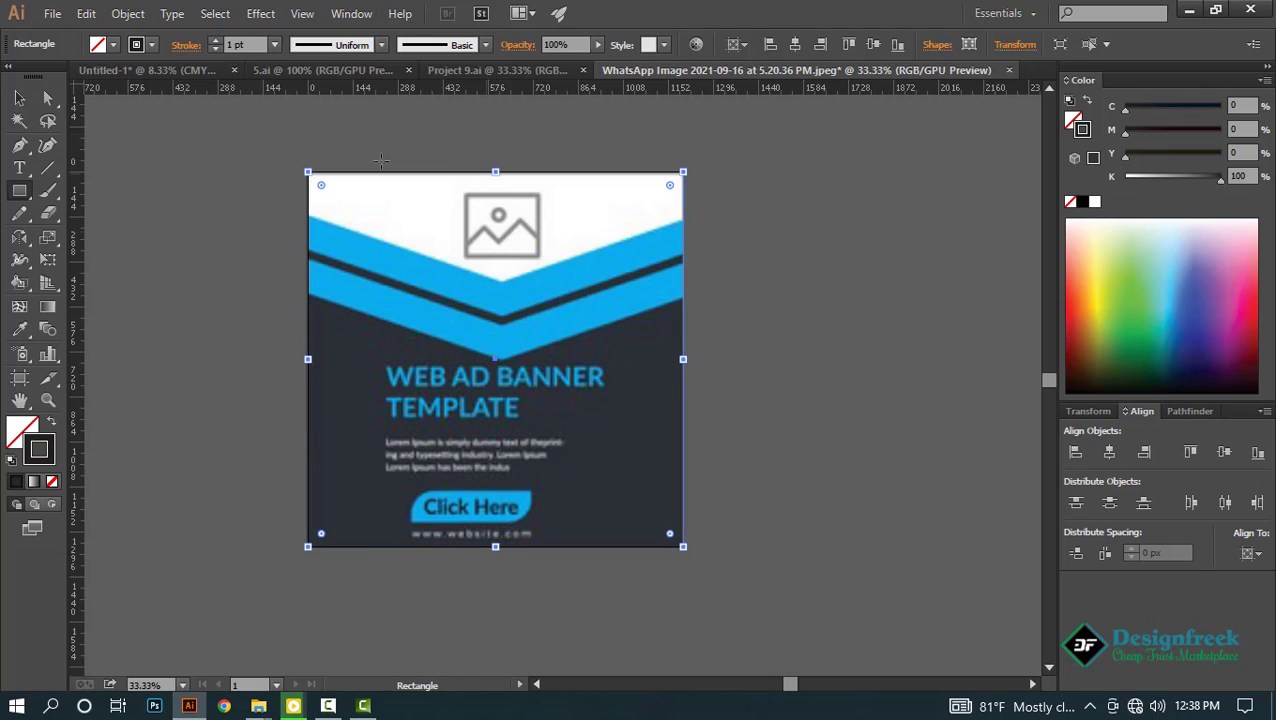
Offset the artboard rectangle's path inward to create a smaller inset rectangle, previewing the result.
click(128, 13)
mouse_move(211, 393)
click(420, 461)
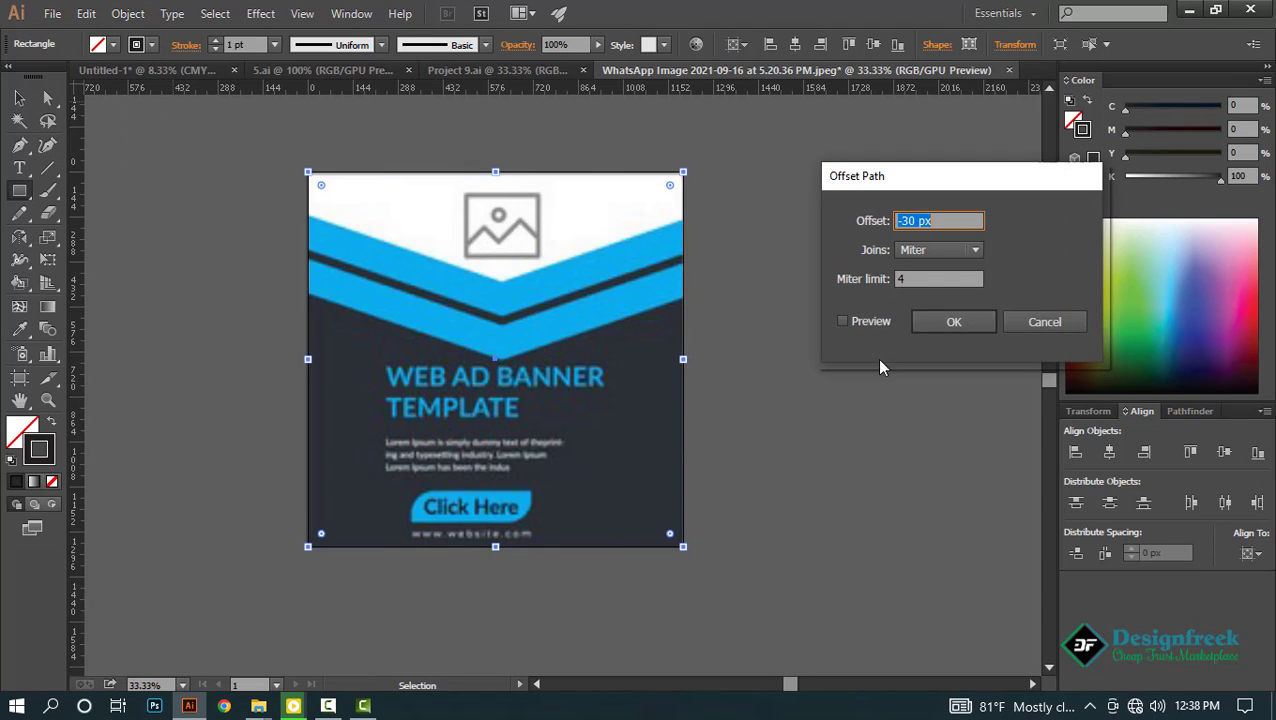
click(853, 318)
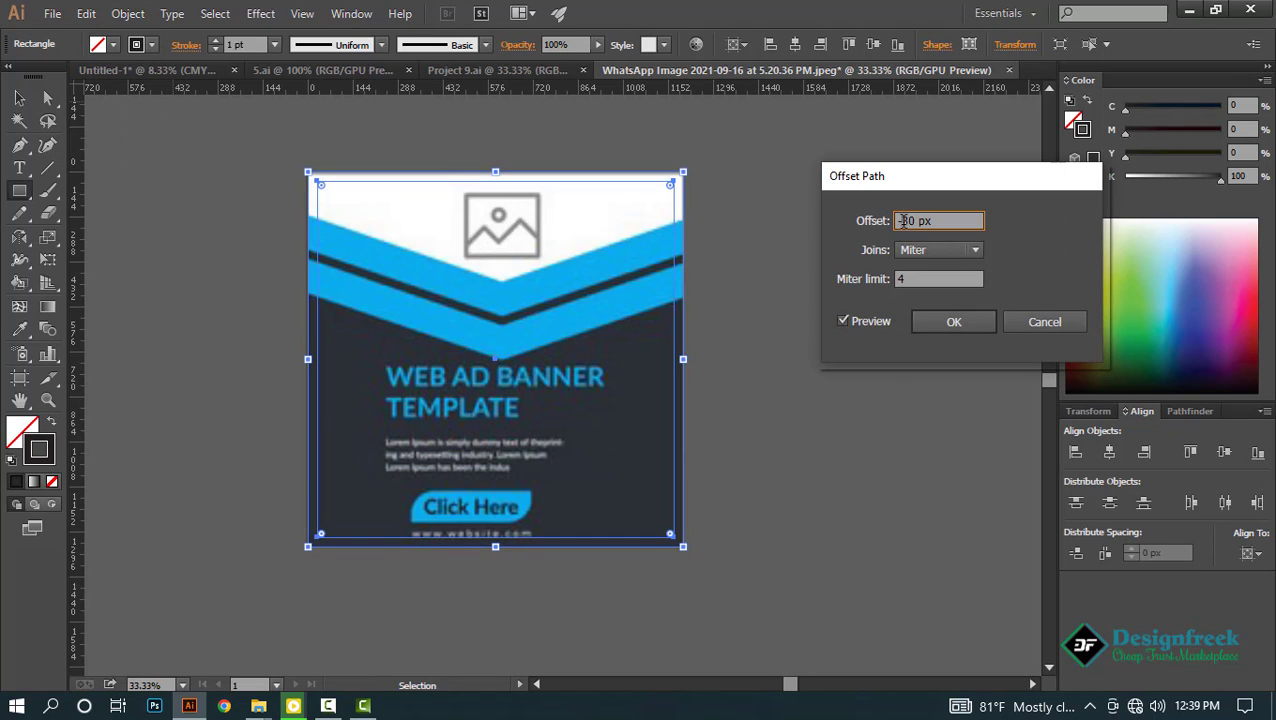
click(953, 321)
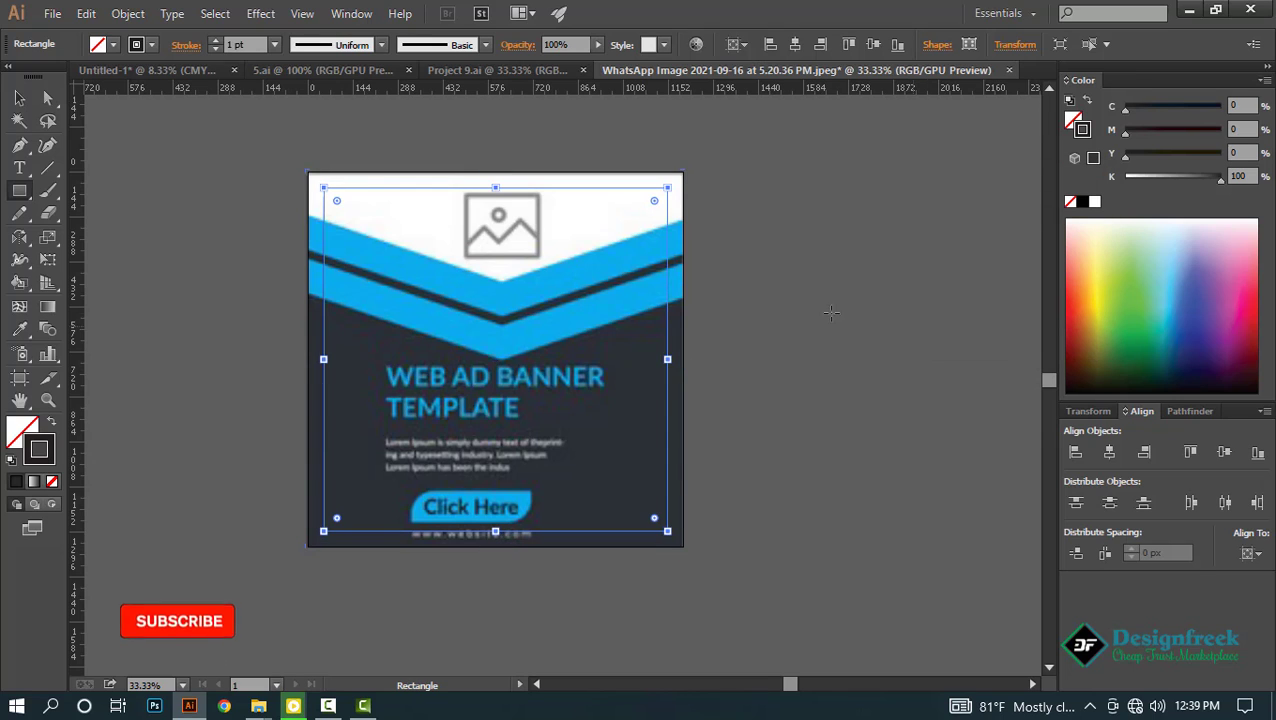
Convert the inset rectangle into margin guides and delete the outer artboard rectangle.
key(v)
click(742, 243)
right_click(675, 258)
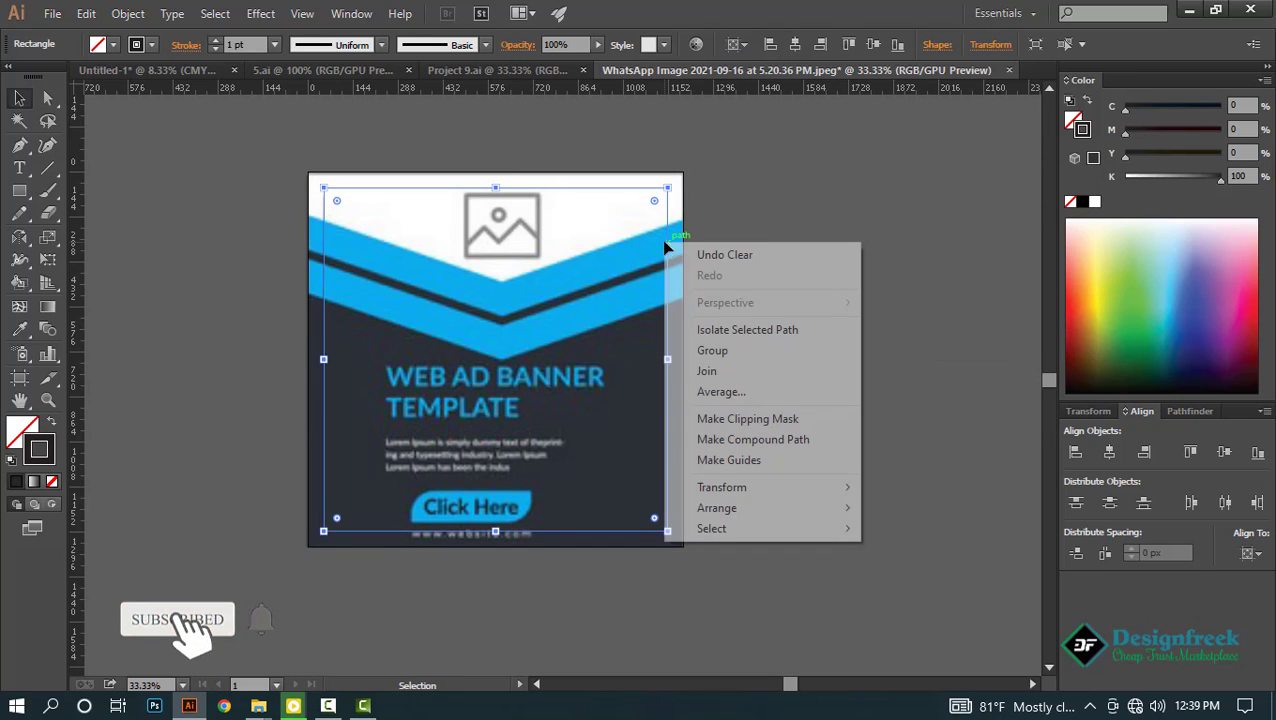
click(732, 458)
click(684, 325)
key(Delete)
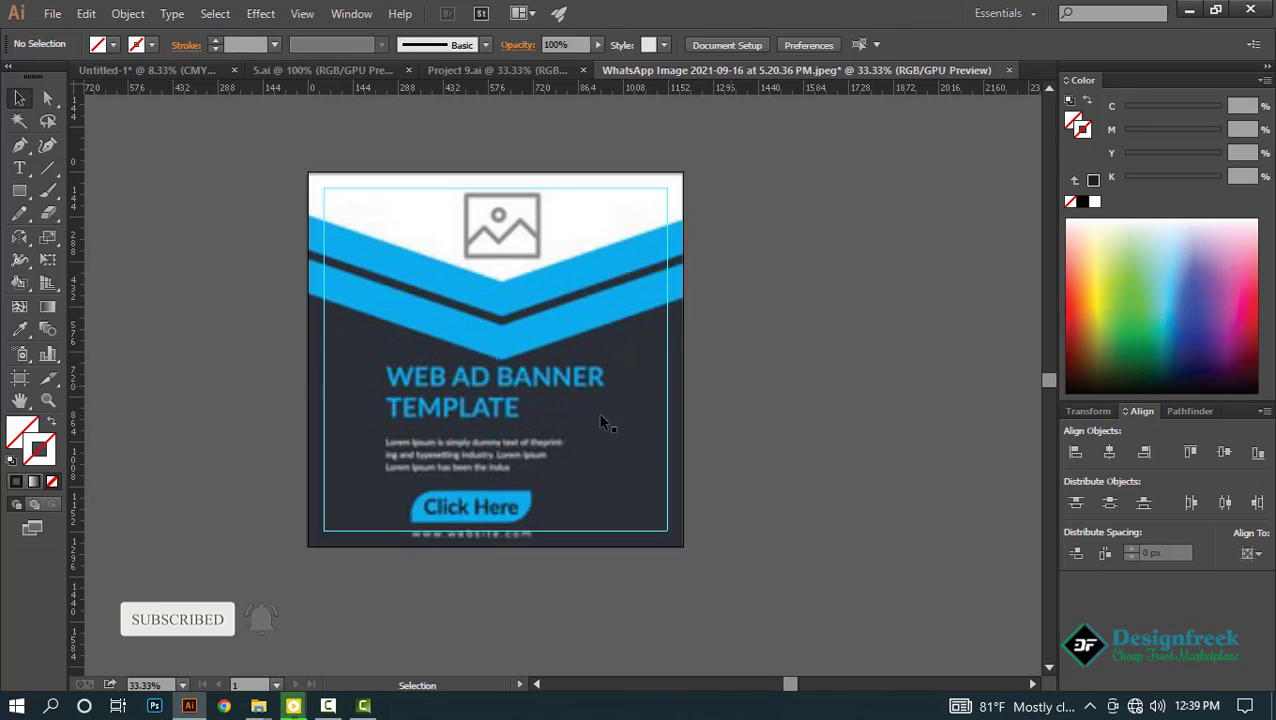
Lock the reference banner image and trace its upper blue chevron band as a closed path with the Pen tool.
click(600, 416)
key(ctrl+2)
scroll(300, 227, up, 1)
drag(567, 291, 473, 310)
key(p)
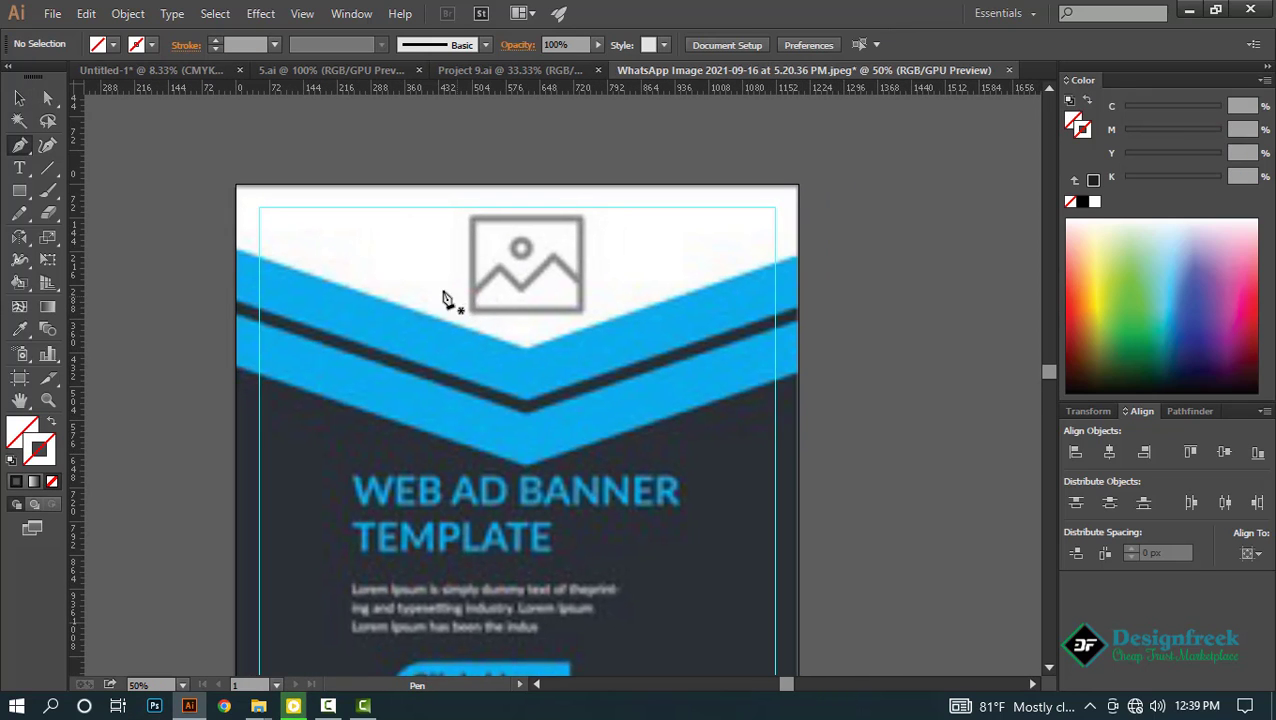
click(238, 303)
click(237, 248)
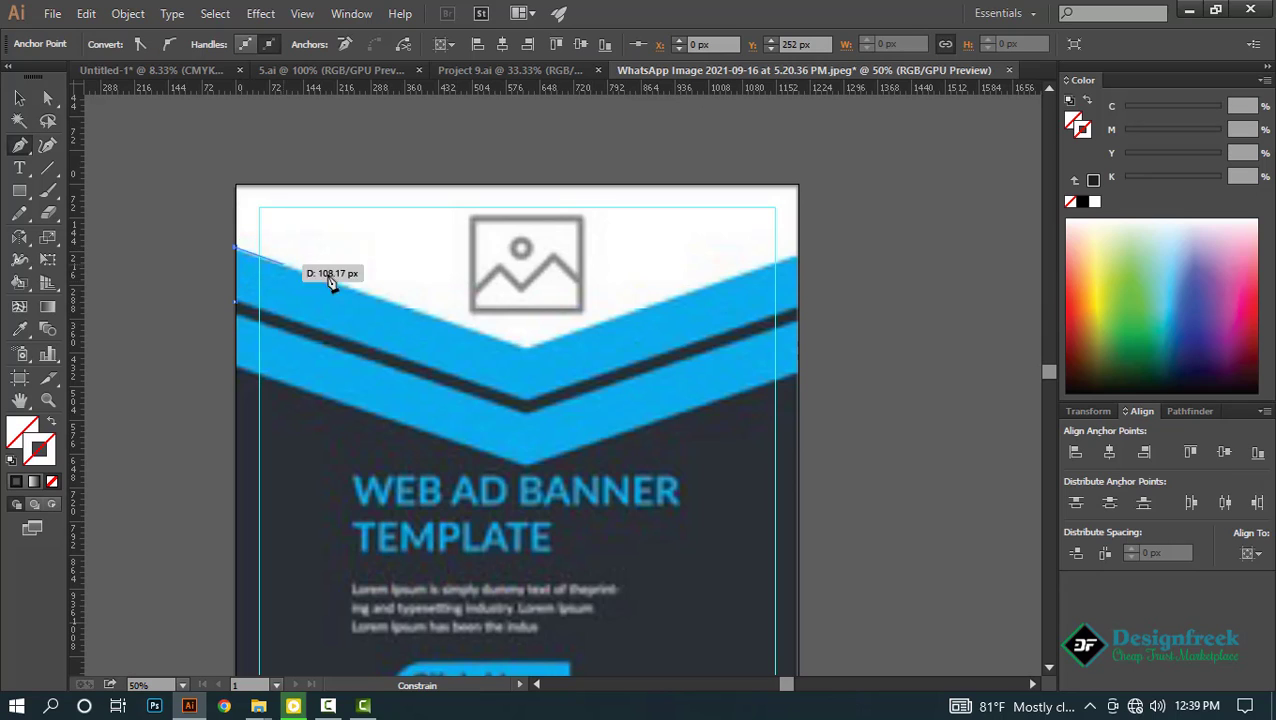
click(522, 347)
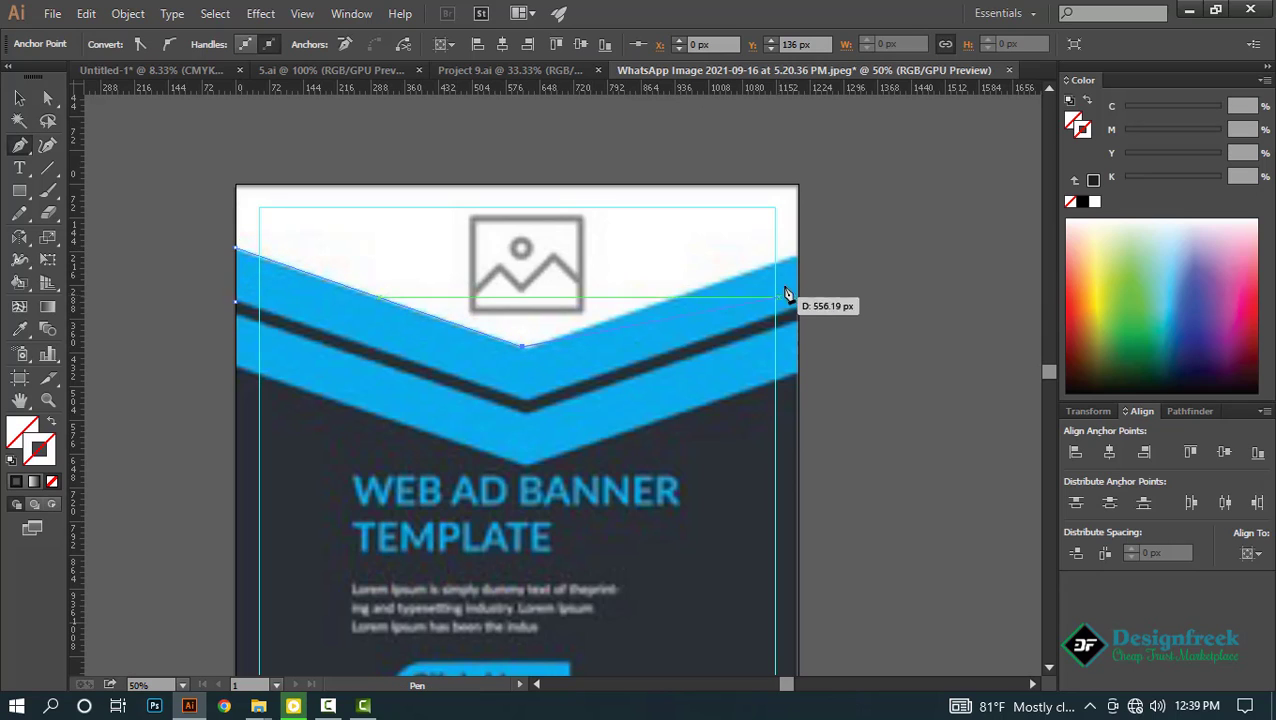
click(799, 262)
click(799, 311)
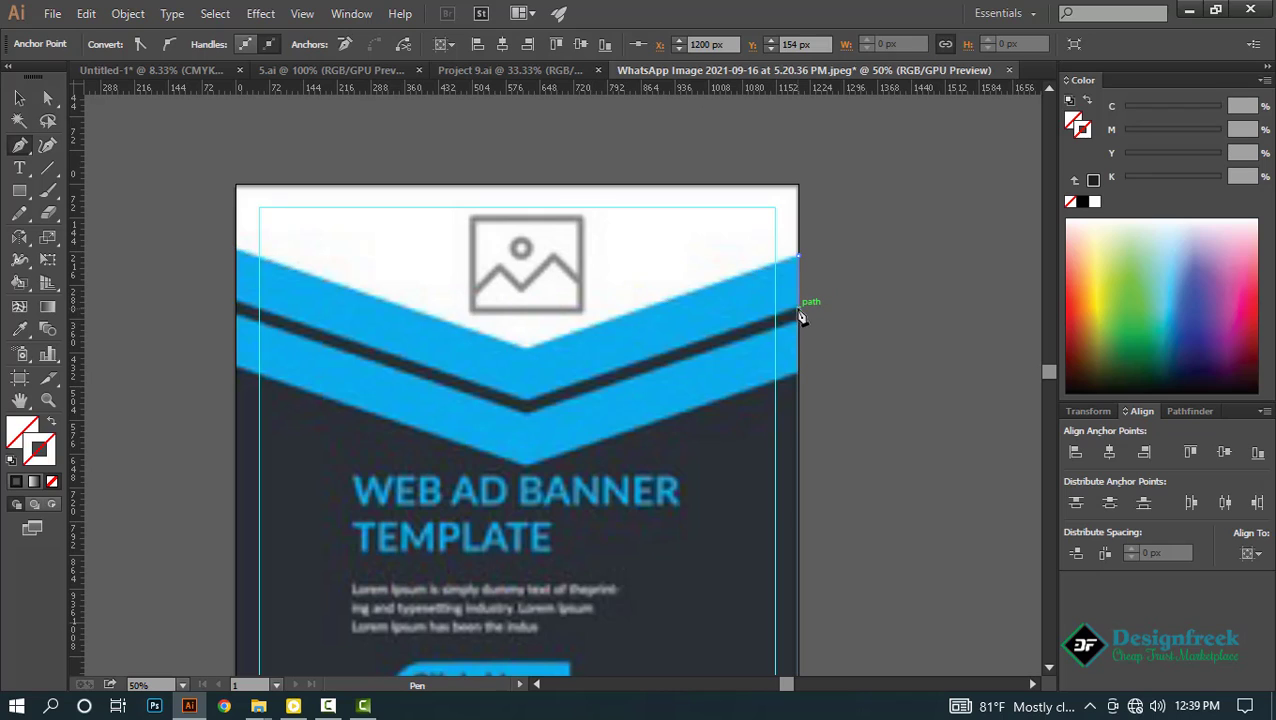
click(526, 401)
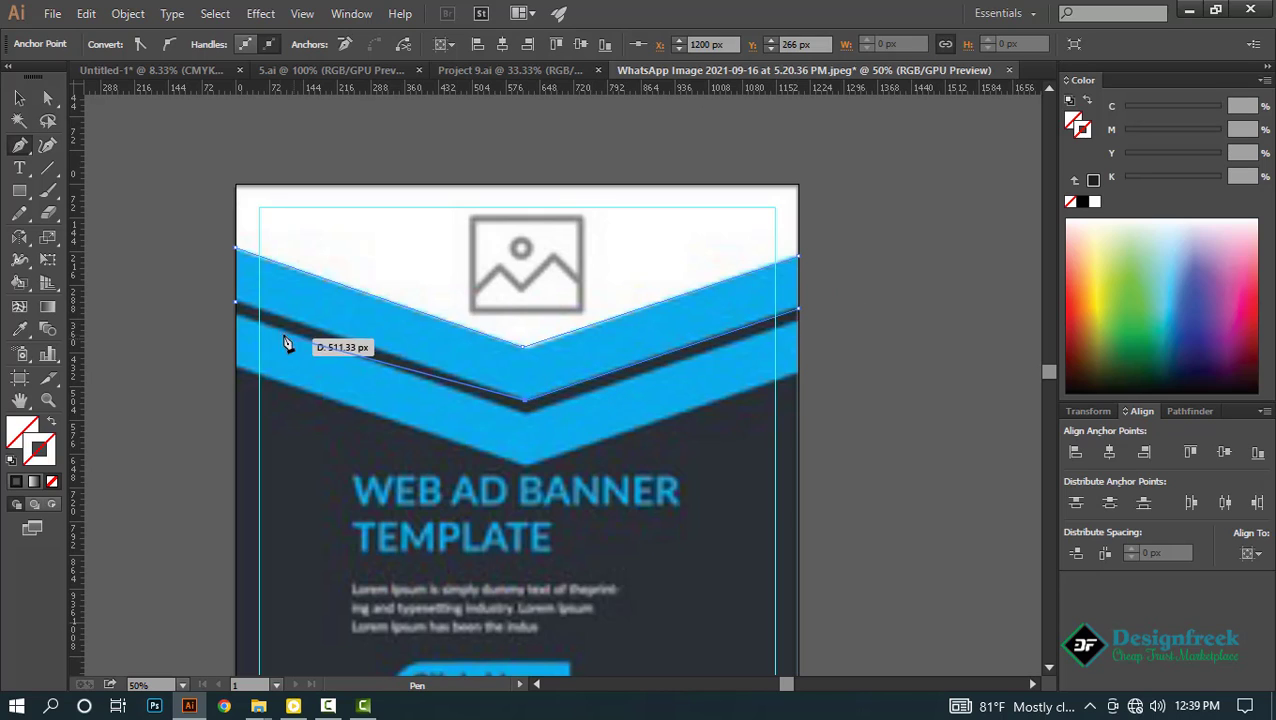
click(237, 301)
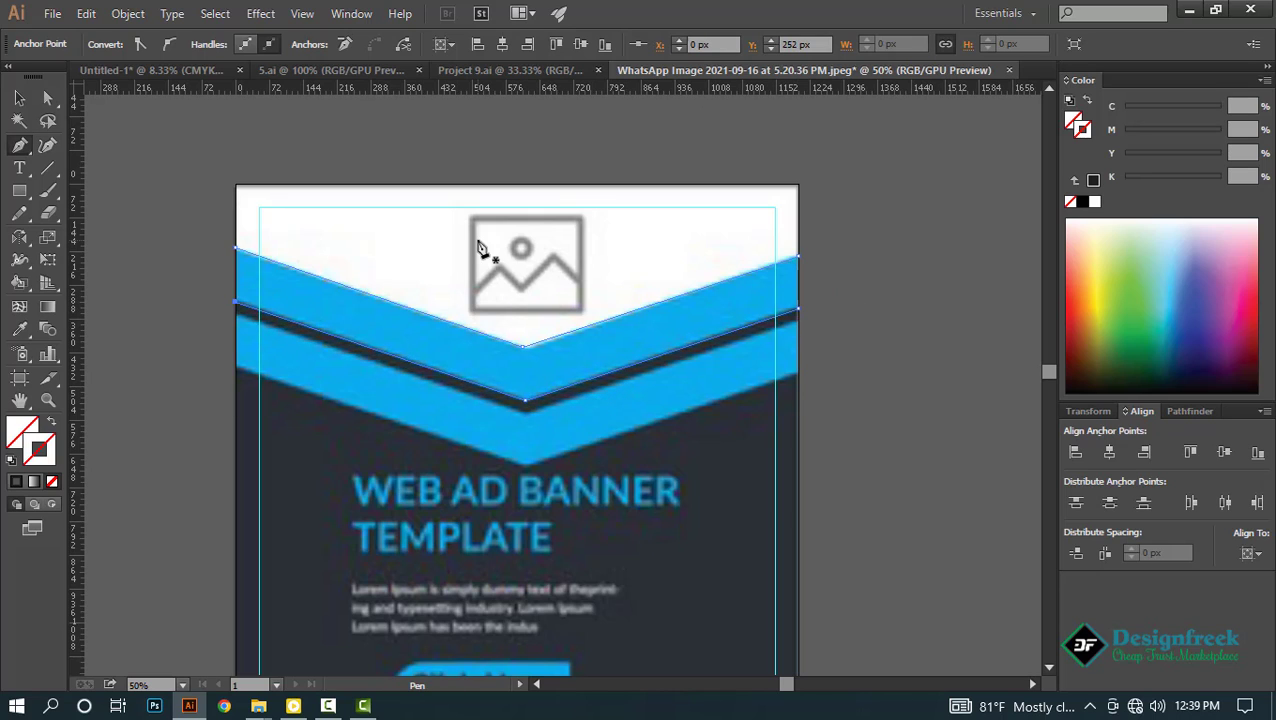
Fill the traced chevron with the reference's blue and place a duplicate over the lower blue band.
click(505, 422)
key(v)
drag(519, 382, 521, 448)
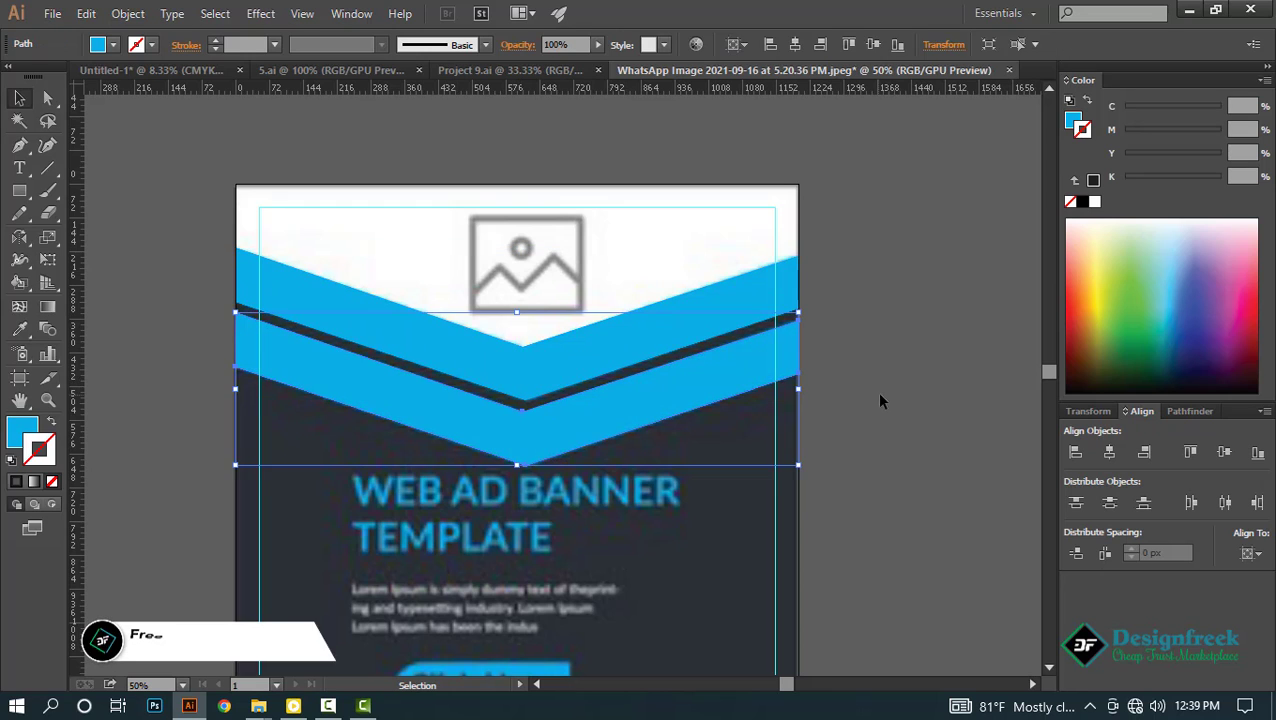
Add the text "web" on the empty area beside the artboard and enlarge it to 121.5 pt.
click(880, 396)
scroll(601, 393, down, 3)
scroll(567, 431, up, 2)
drag(565, 377, 880, 502)
scroll(547, 478, up, 3)
scroll(591, 442, down, 3)
scroll(880, 502, up, 1)
drag(618, 496, 411, 488)
key(t)
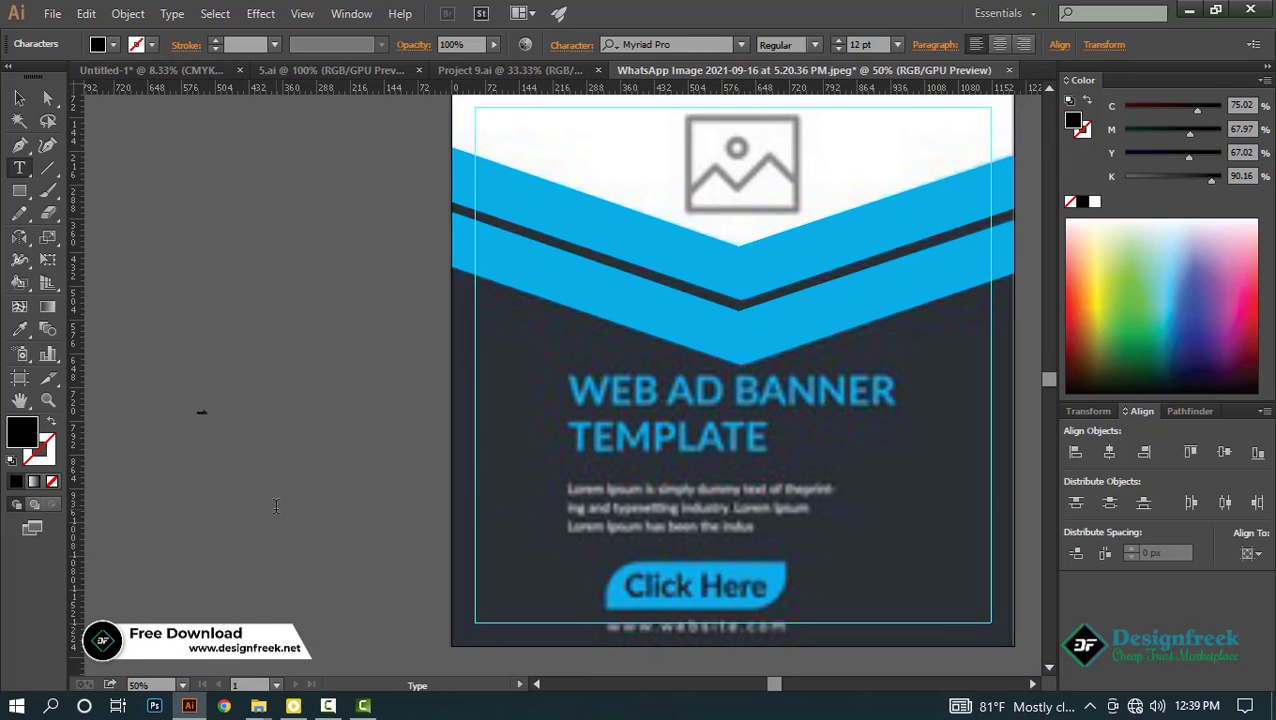
key(Escape)
drag(217, 413, 347, 458)
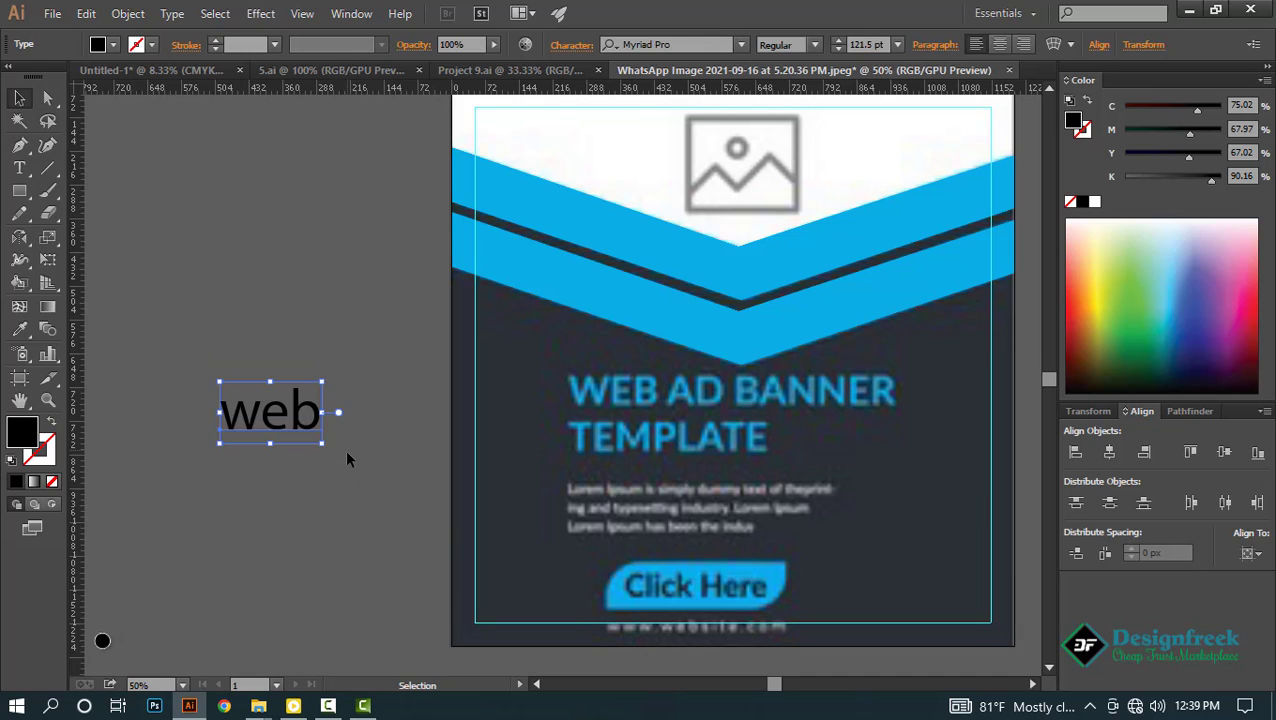
Extend the text to "web ad banner" and change its case to UPPERCASE.
key(t)
double_click(286, 421)
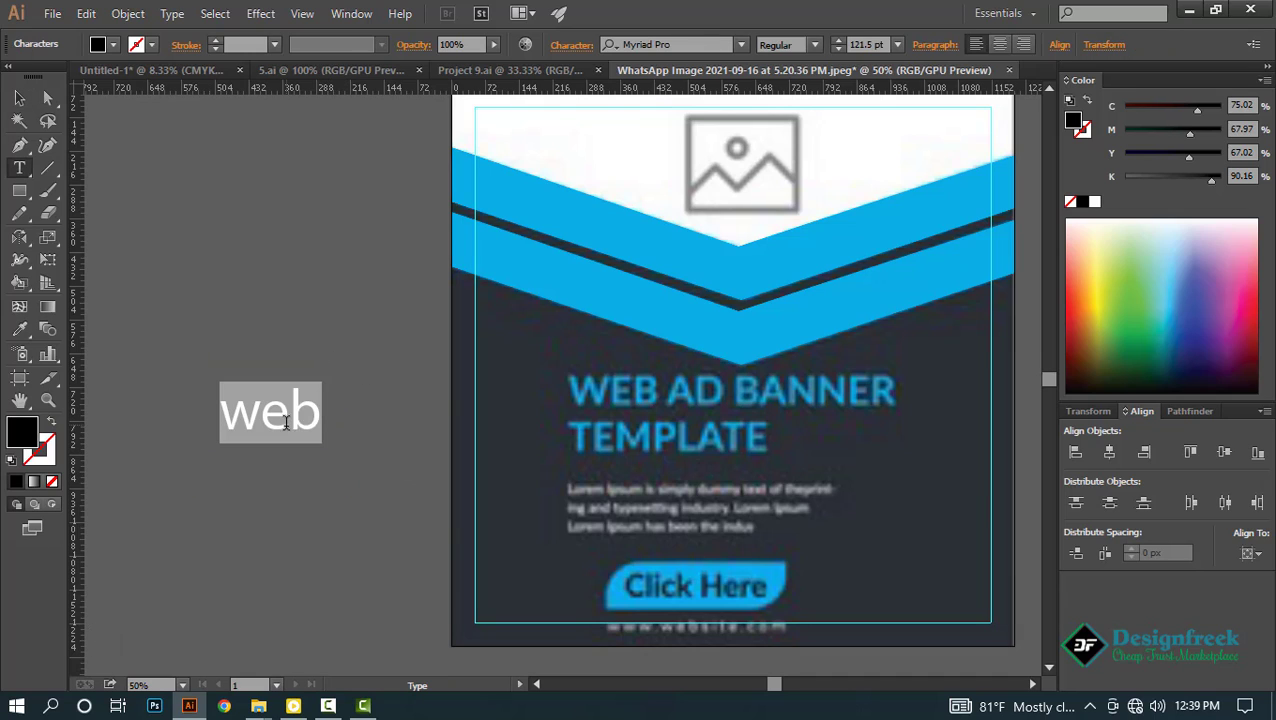
click(309, 416)
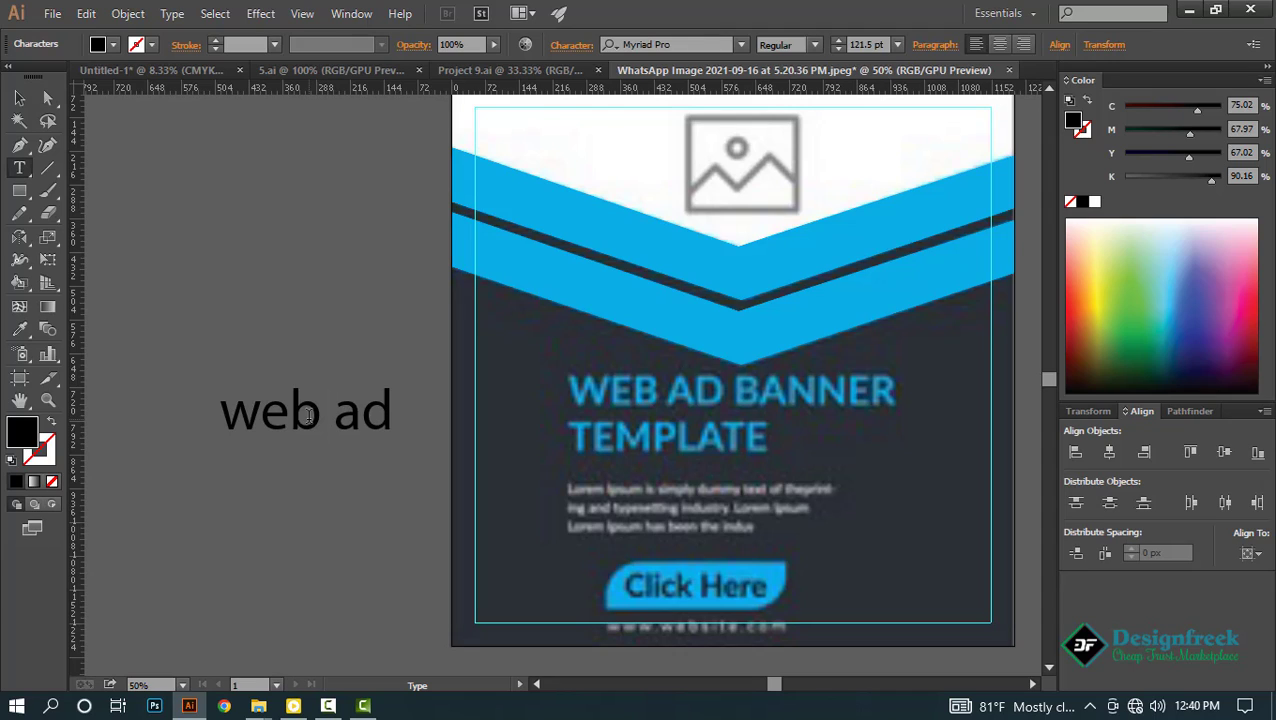
key(Escape)
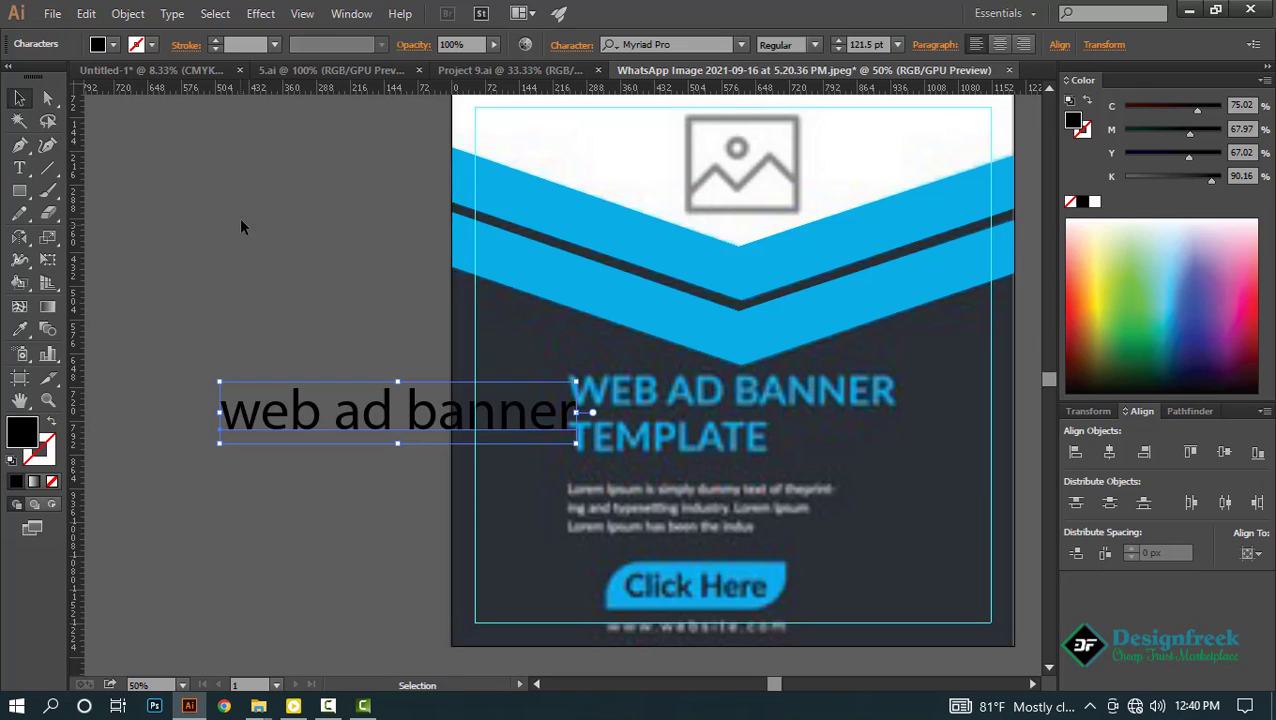
click(162, 15)
mouse_move(328, 305)
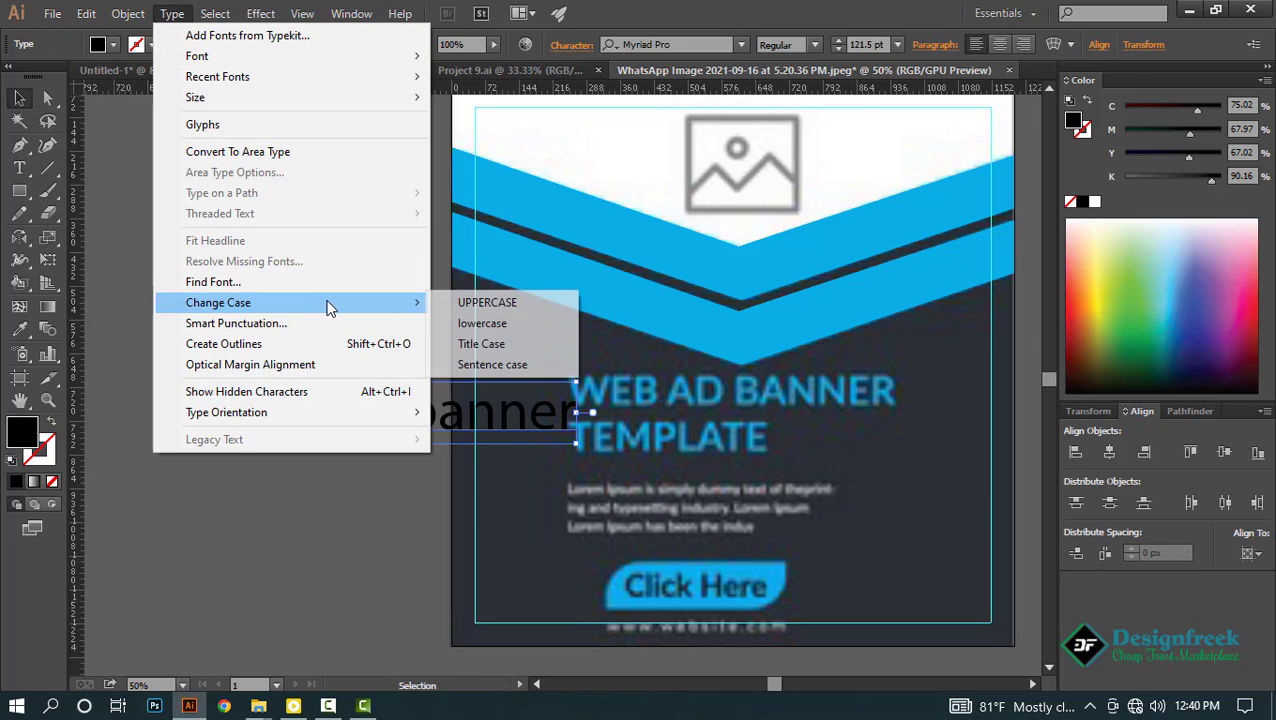
click(470, 304)
Scale the WEB AD BANNER text down to 77.44 pt and place a duplicate directly above it.
drag(393, 428, 299, 463)
drag(529, 448, 384, 450)
drag(274, 445, 273, 379)
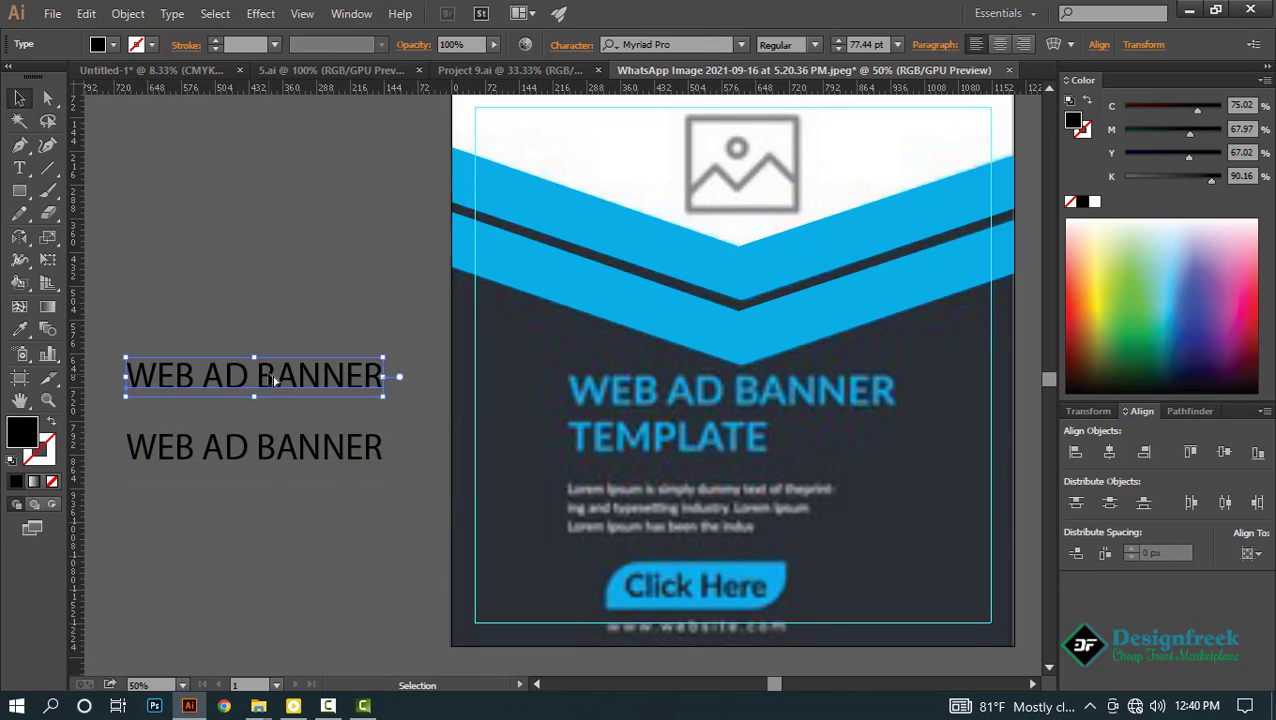
Replace the lower text copy with "template" and change the case of both lines to UPPERCASE.
triple_click(245, 427)
text(template)
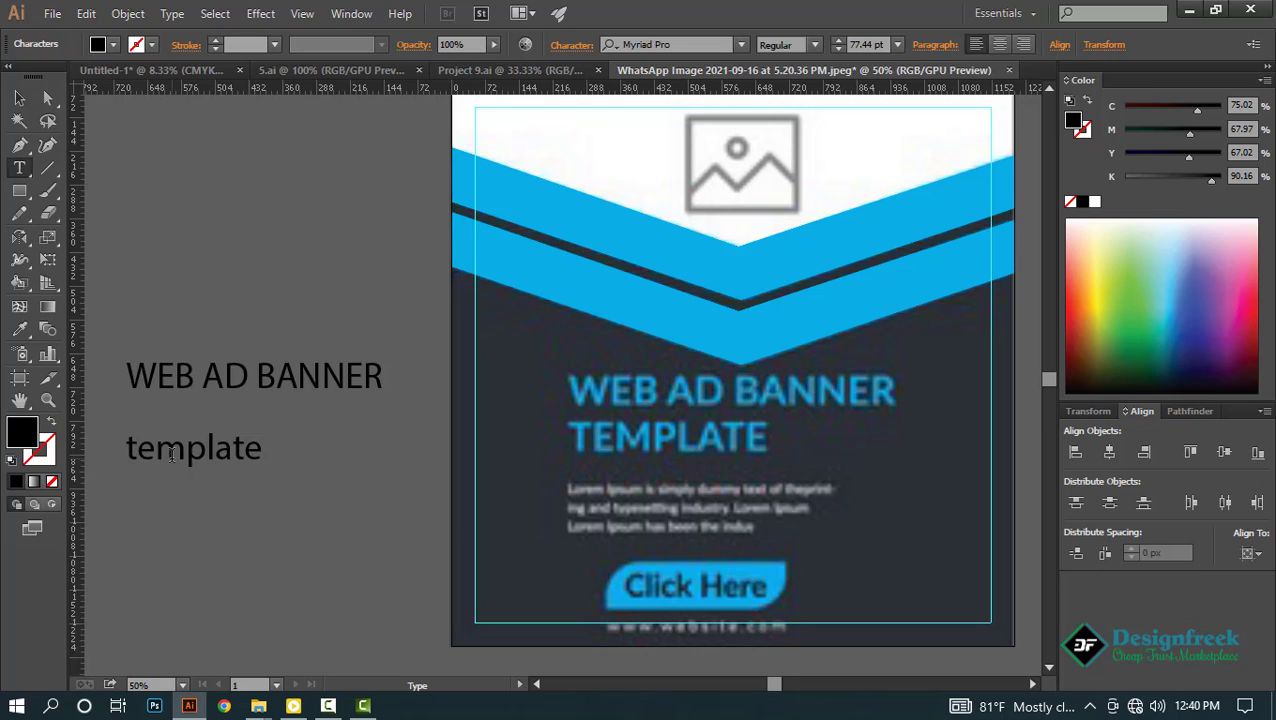
key(Escape)
shift+click(245, 380)
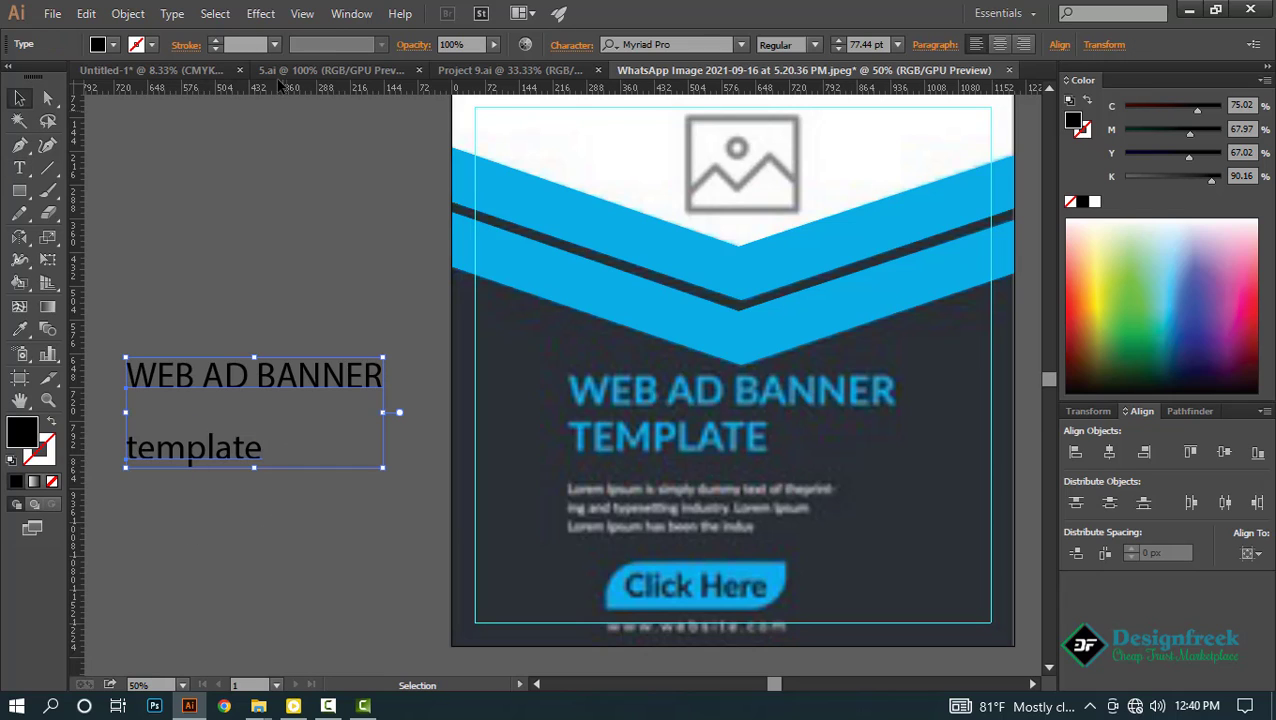
click(172, 14)
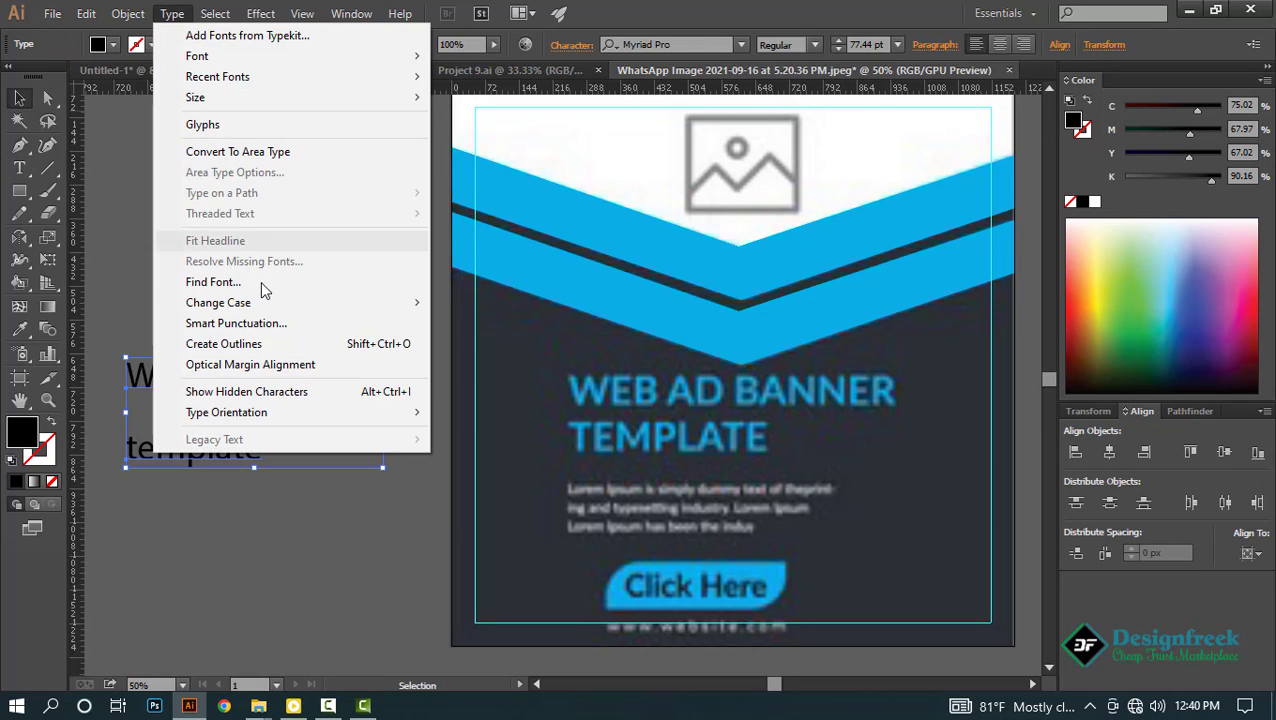
click(470, 303)
click(243, 412)
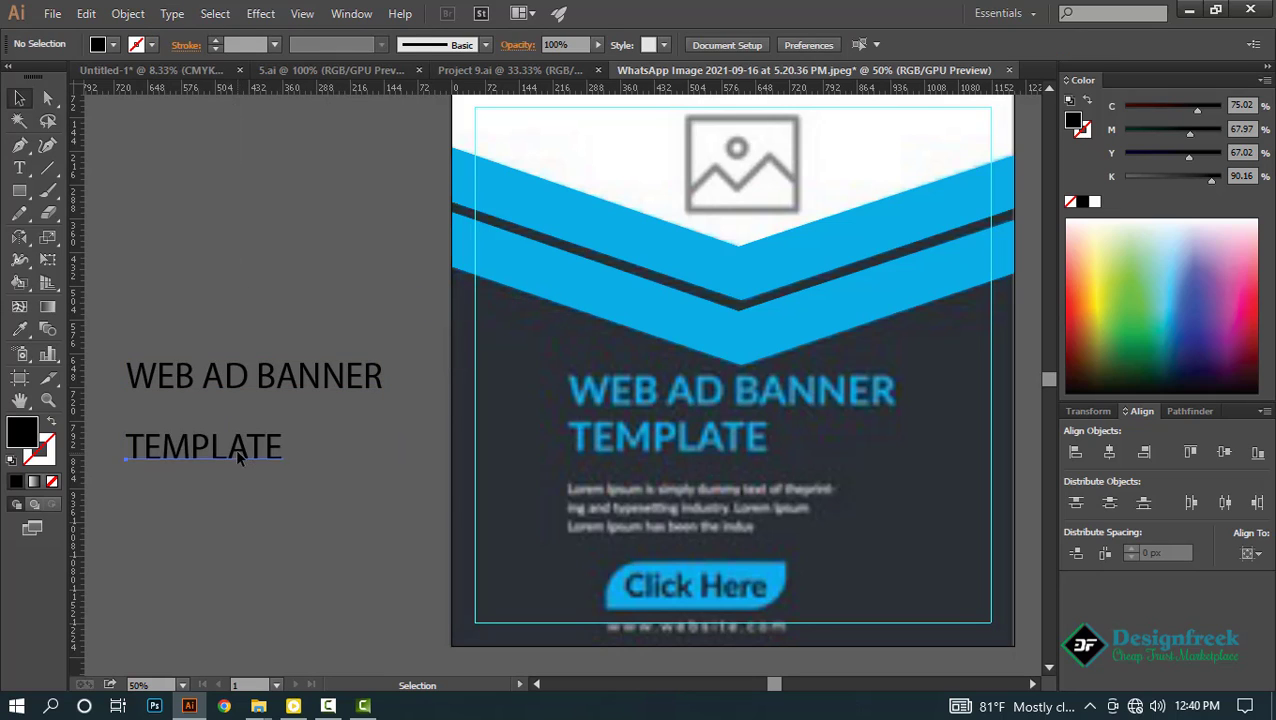
Move TEMPLATE up close beneath WEB AD BANNER and shift the text lines slightly down together.
drag(238, 455, 236, 419)
drag(161, 297, 202, 432)
drag(231, 376, 238, 396)
Set both headline lines to the Roboto font in Bold.
click(696, 45)
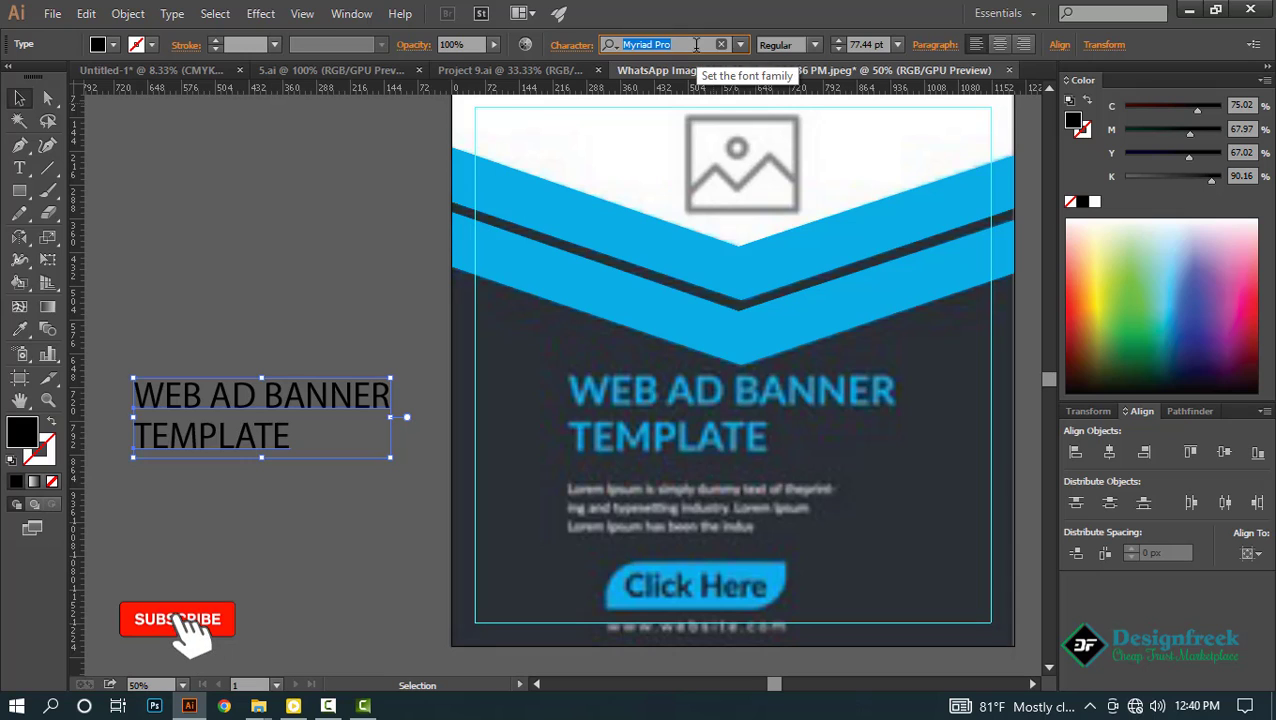
text(Roboto)
key(Return)
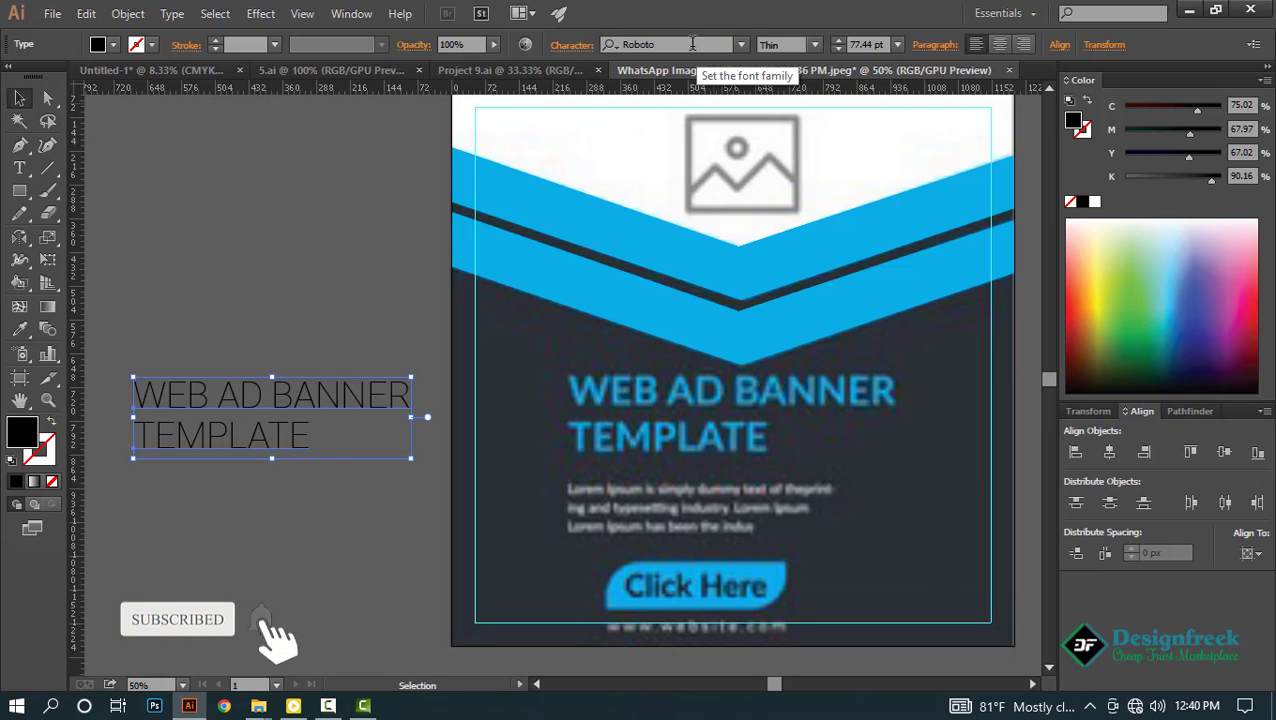
click(815, 44)
click(790, 225)
click(192, 223)
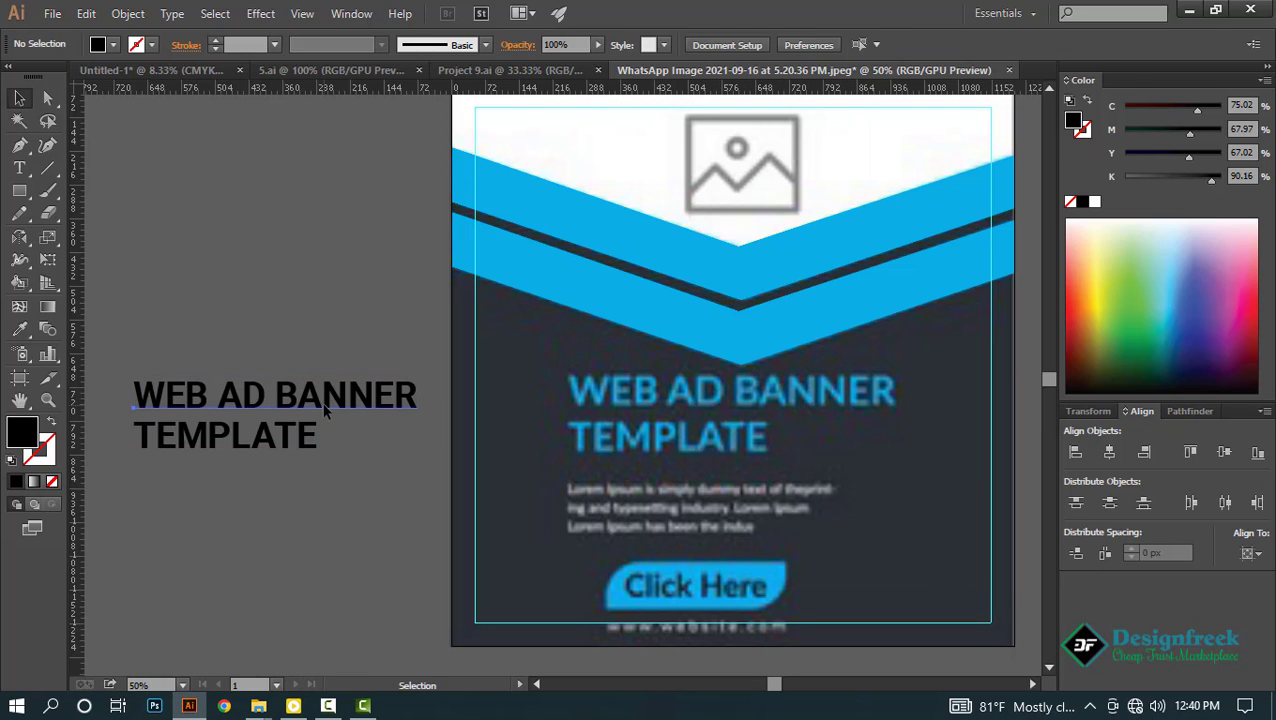
Change the WEB AD BANNER line's font style to Regular.
click(325, 405)
click(815, 44)
click(806, 151)
click(430, 380)
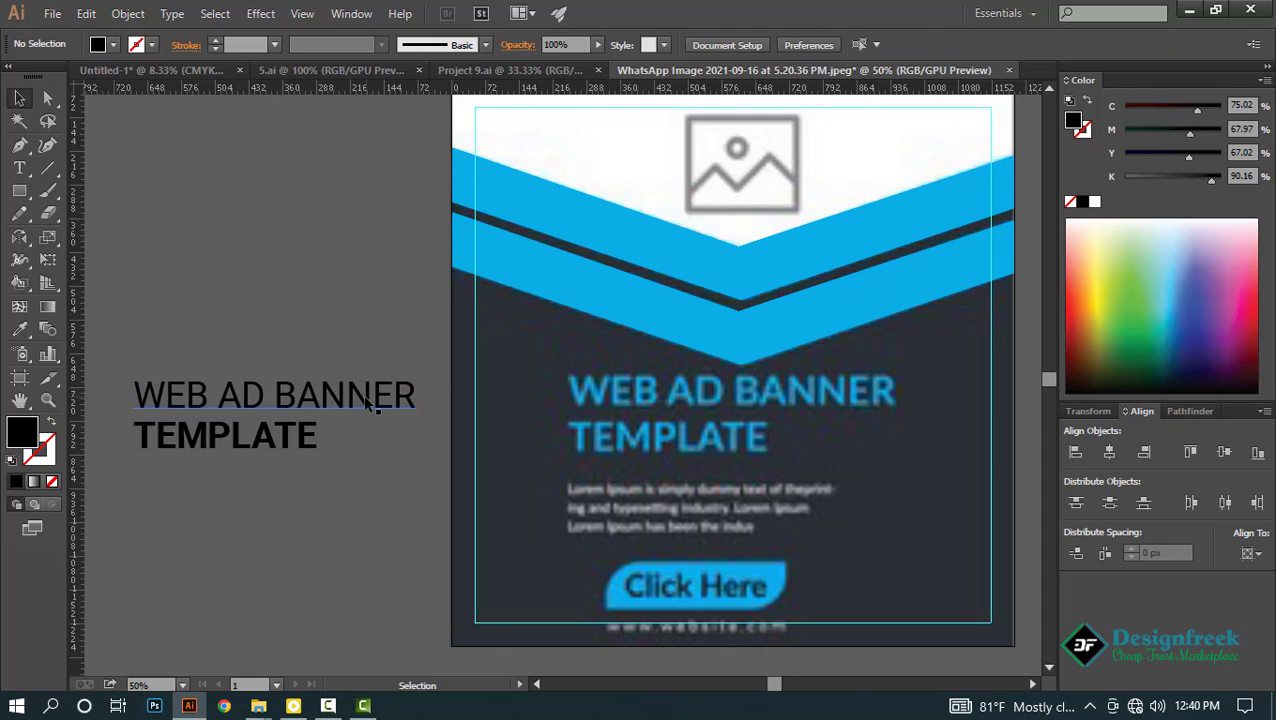
Place WEB AD BANNER over the matching reference headline and scale it to 88.78 pt to fit.
drag(368, 402, 895, 400)
ctrl+click(580, 383)
ctrl+click(580, 383)
ctrl+click(580, 383)
ctrl+click(580, 383)
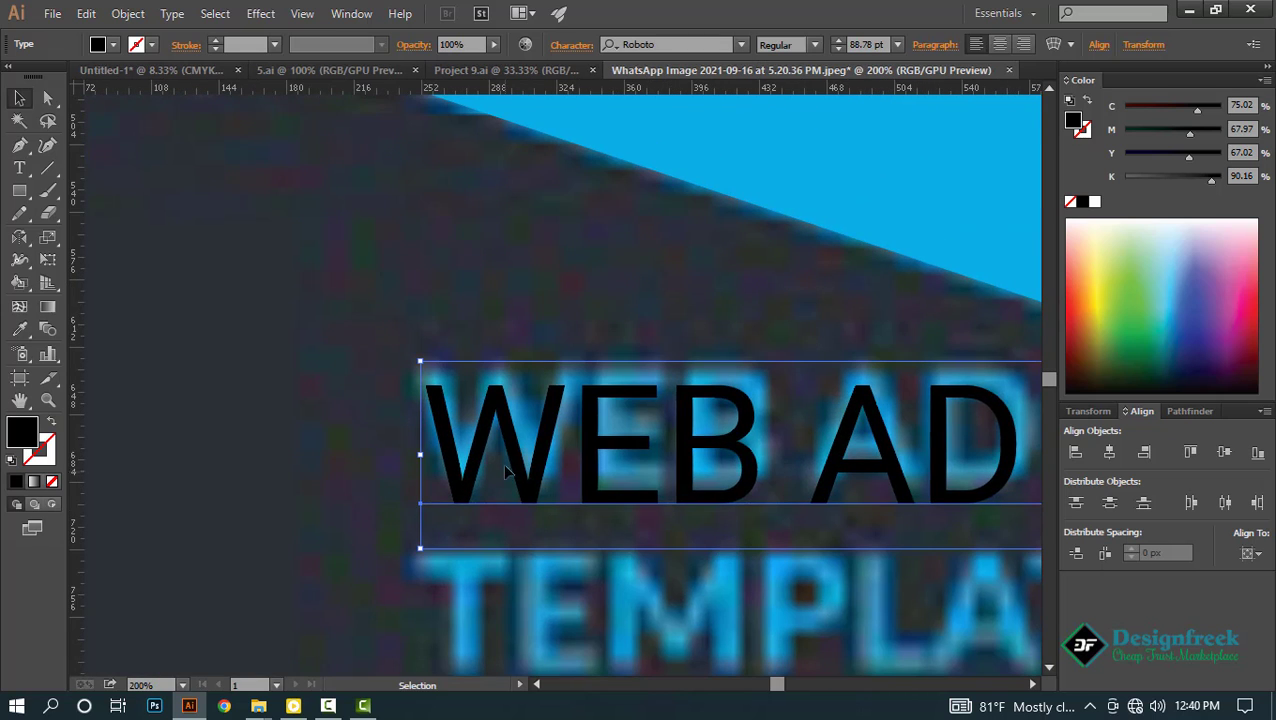
drag(506, 472, 506, 459)
Place TEMPLATE over the matching reference word and scale it to 84.48 pt to fit.
ctrl+alt+click(567, 361)
ctrl+alt+click(567, 361)
ctrl+alt+click(567, 361)
ctrl+alt+click(567, 361)
ctrl+click(374, 415)
ctrl+click(376, 430)
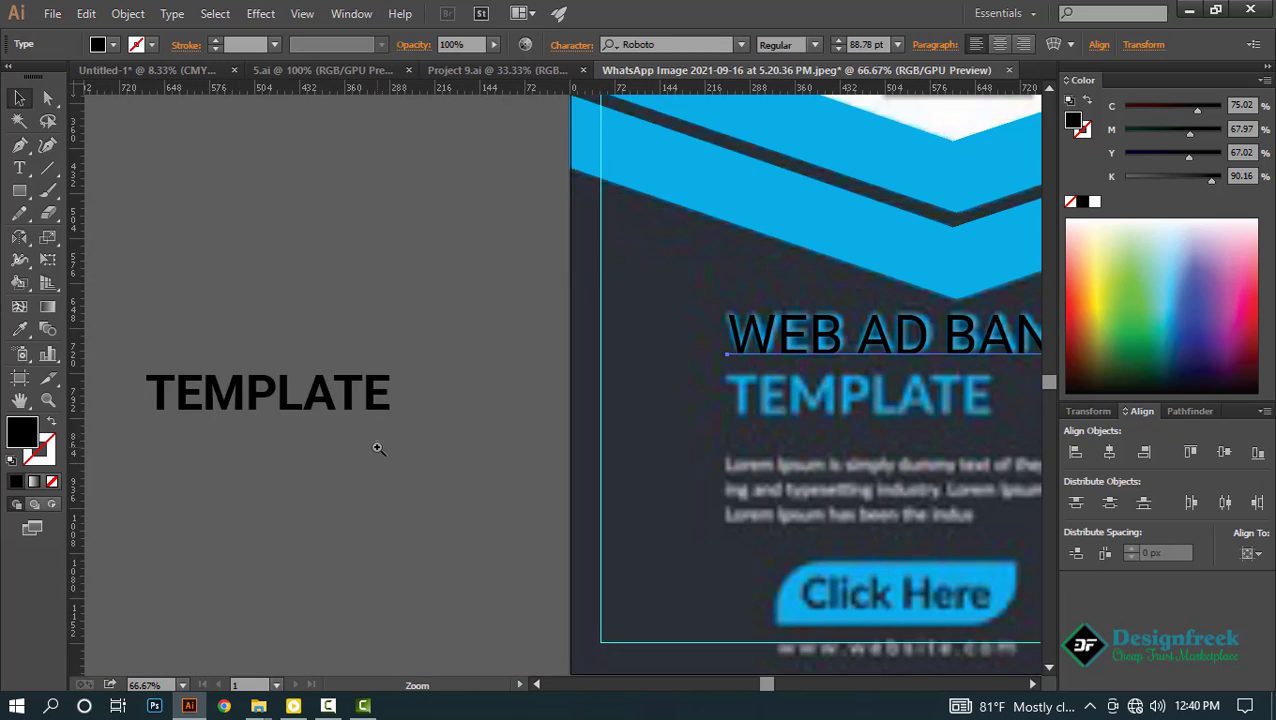
drag(378, 448, 295, 405)
drag(238, 350, 672, 400)
click(484, 457)
ctrl+click(838, 377)
ctrl+click(700, 395)
ctrl+click(733, 388)
click(712, 365)
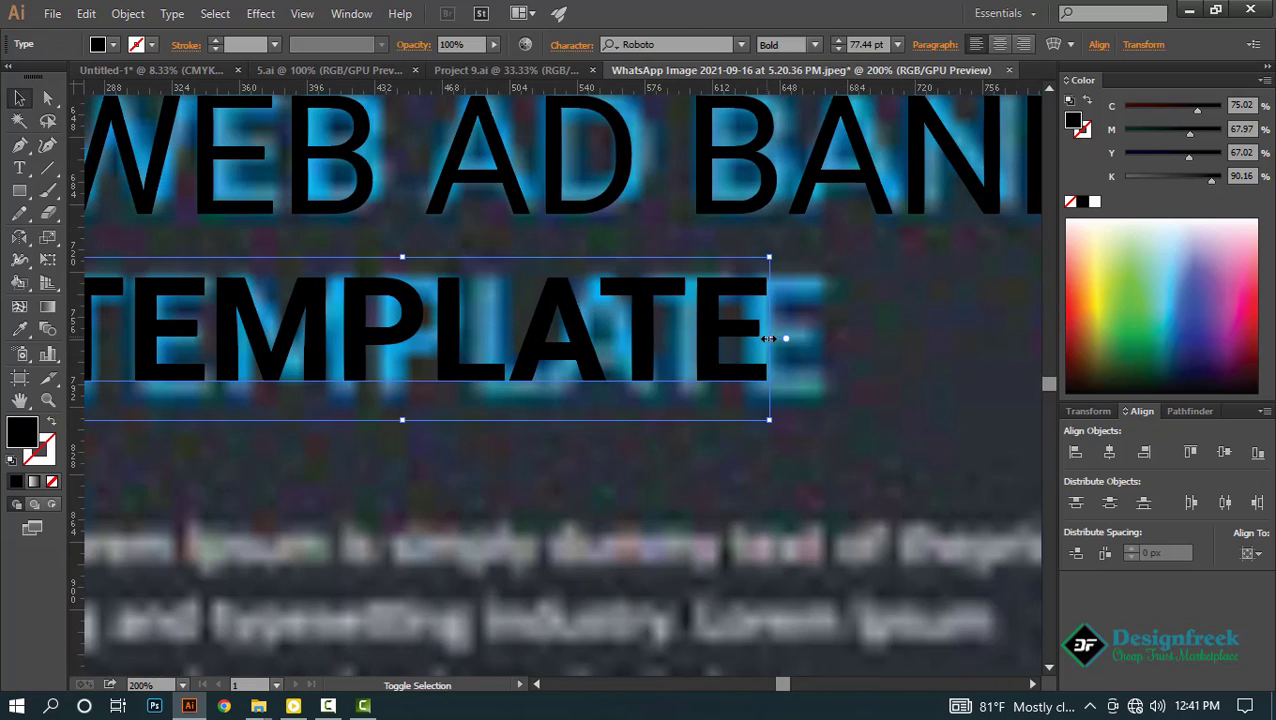
mouse_move(769, 339)
mouse_down()
mouse_move(837, 339)
mouse_move(779, 323)
mouse_up()
Color both headline lines with the blue sampled from the lower chevron.
ctrl+alt+click(778, 323)
ctrl+alt+click(778, 323)
ctrl+alt+click(778, 323)
ctrl+alt+click(778, 323)
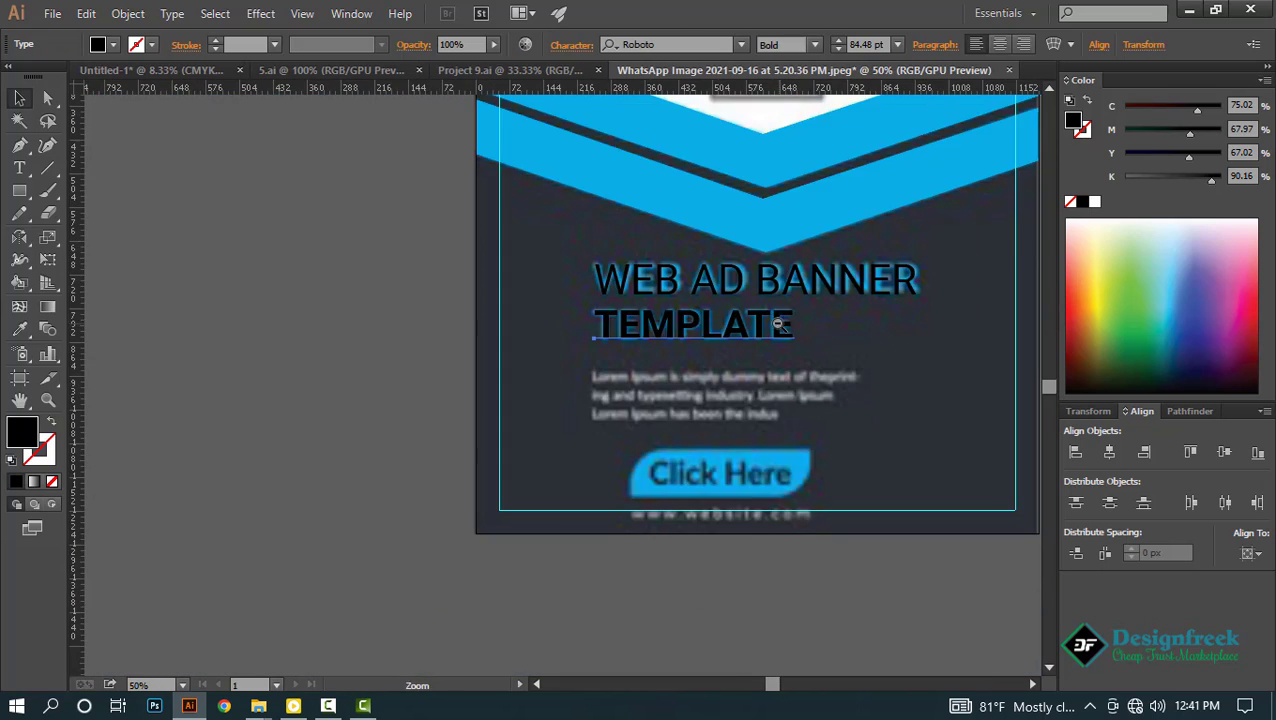
ctrl+click(644, 324)
ctrl+click(644, 324)
drag(641, 322, 621, 356)
ctrl+alt+click(621, 356)
ctrl+alt+click(621, 356)
drag(743, 376, 635, 347)
ctrl+alt+click(563, 423)
ctrl+alt+click(563, 422)
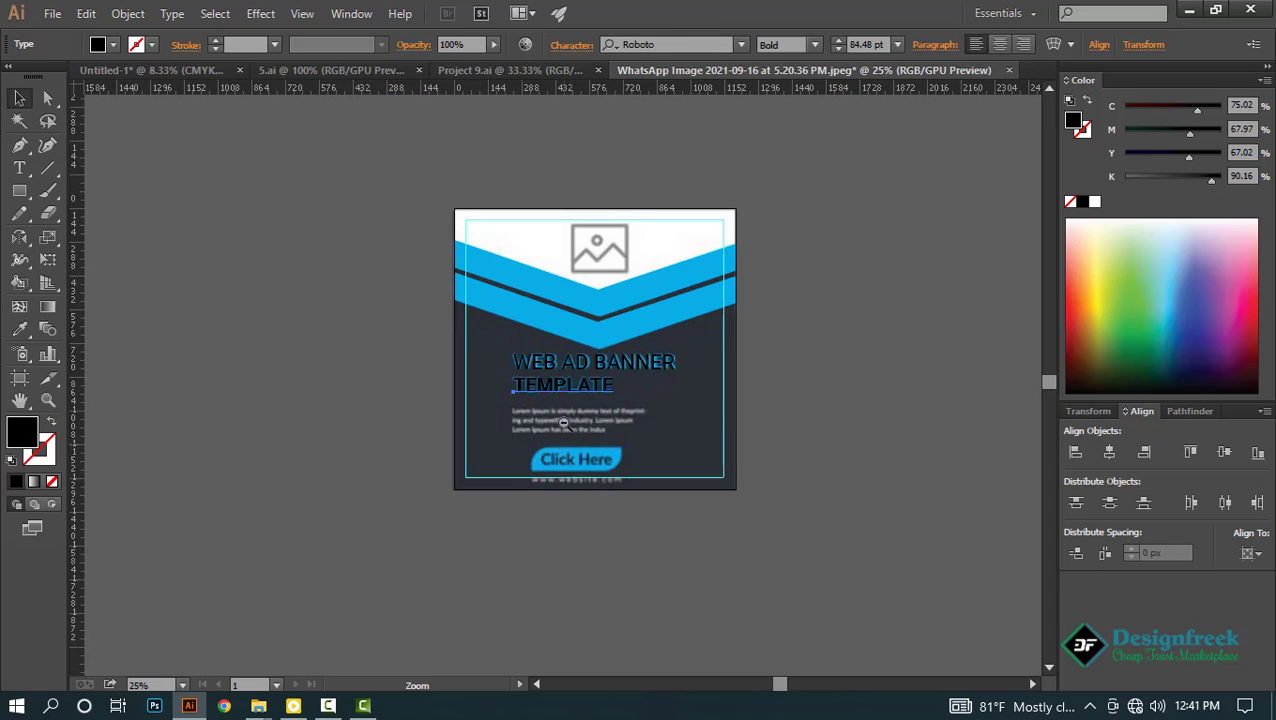
ctrl+alt+click(560, 421)
ctrl+click(533, 390)
ctrl+click(533, 390)
ctrl+click(533, 390)
drag(533, 390, 509, 398)
click(616, 396)
shift+click(628, 340)
key(i)
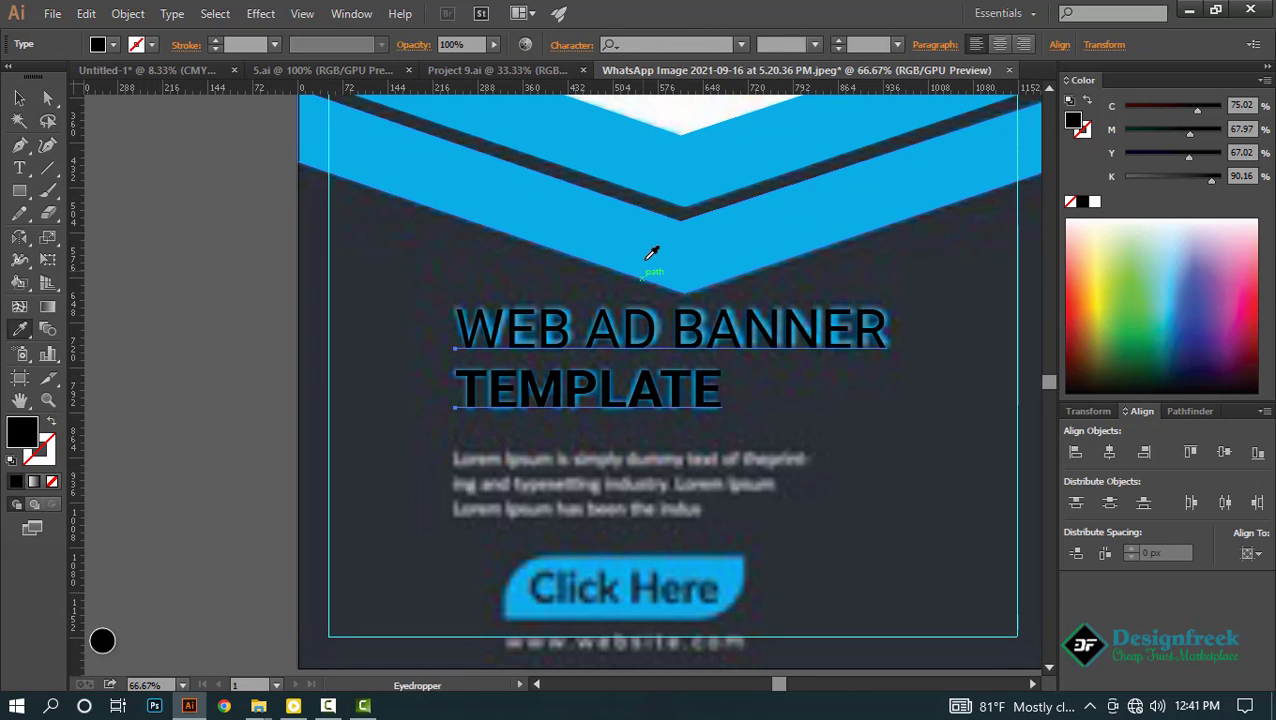
click(646, 259)
key(ctrl+shift+a)
Draw a blue rectangle about 393 by 109 px over the reference Click Here button.
ctrl+alt+click(571, 287)
ctrl+alt+click(571, 287)
ctrl+click(621, 483)
ctrl+click(621, 483)
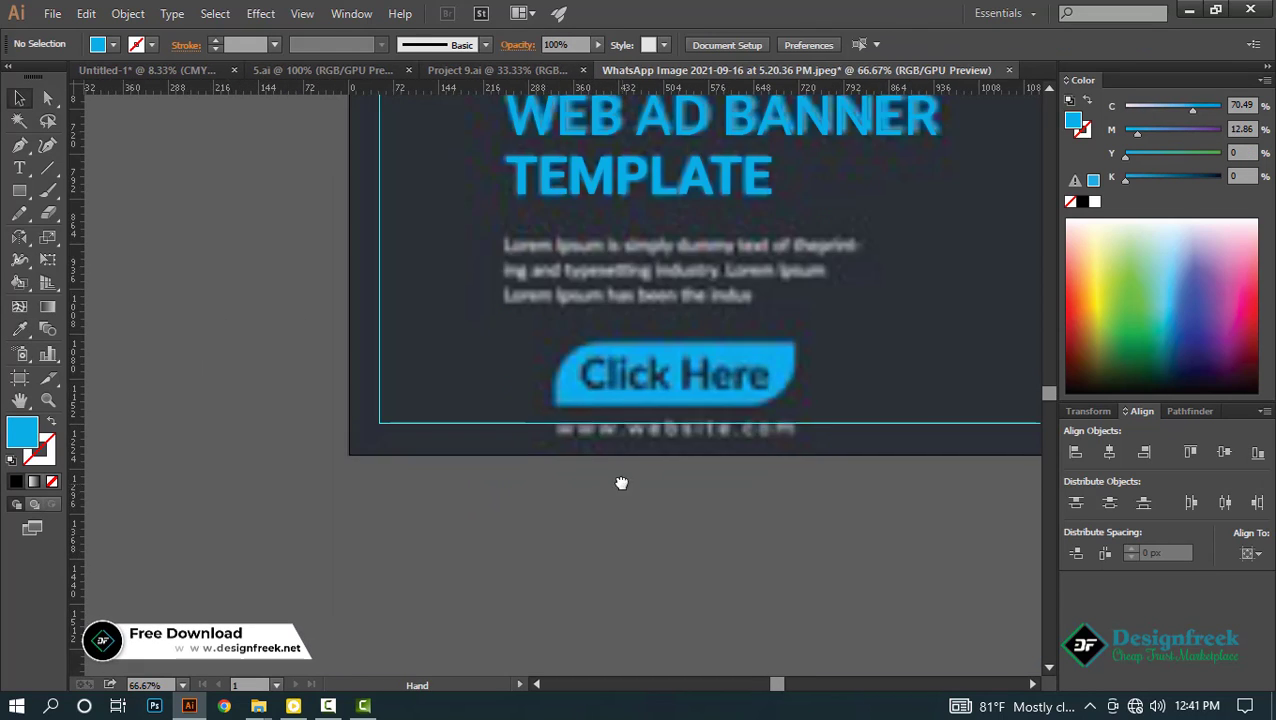
ctrl+click(521, 485)
ctrl+click(521, 485)
drag(621, 483, 522, 491)
key(m)
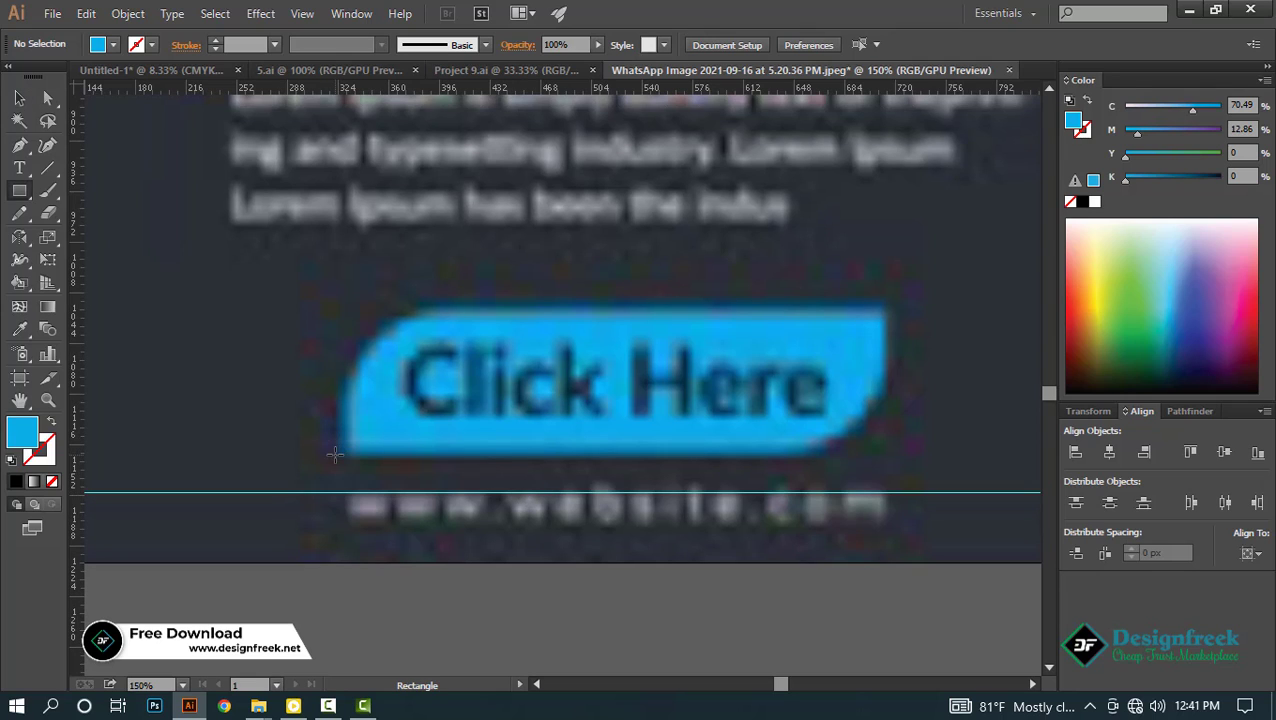
drag(335, 455, 888, 300)
Swap the rectangle's fill to a stroke and round its upper-left and lower-right corners to 87 px.
key(a)
click(336, 305)
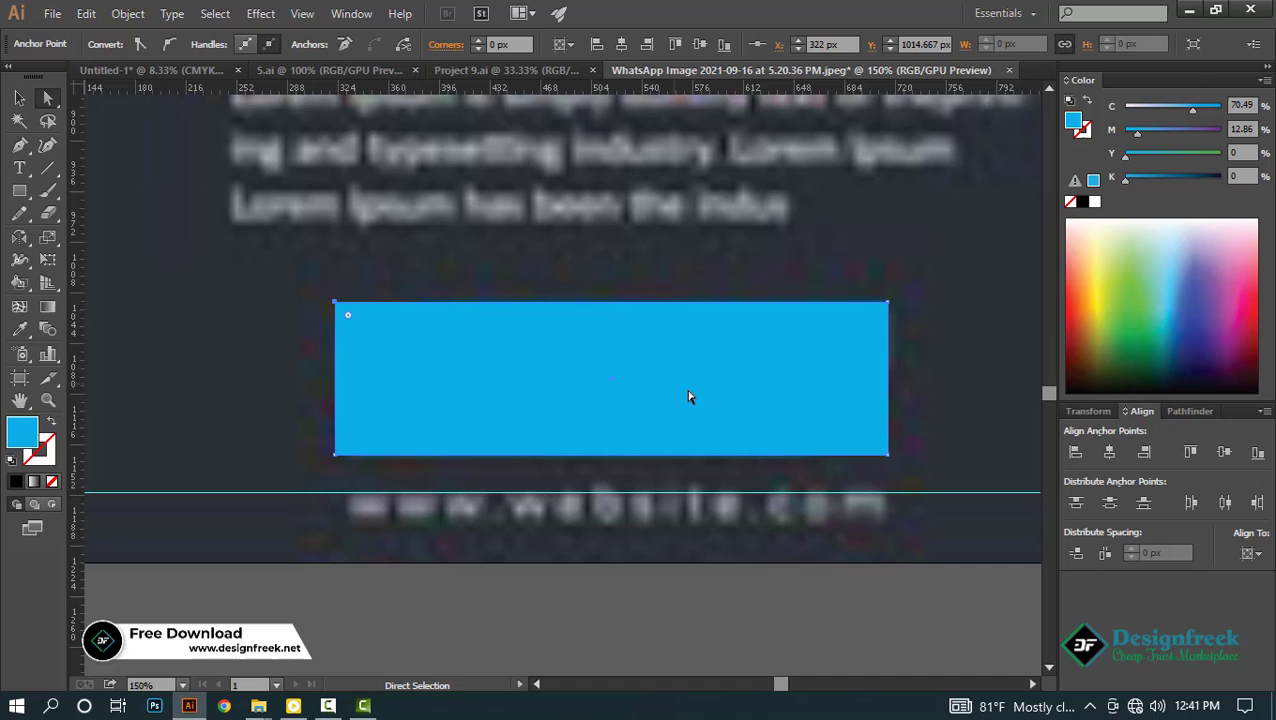
shift+click(888, 455)
key(shift+x)
drag(875, 445, 723, 387)
click(294, 705)
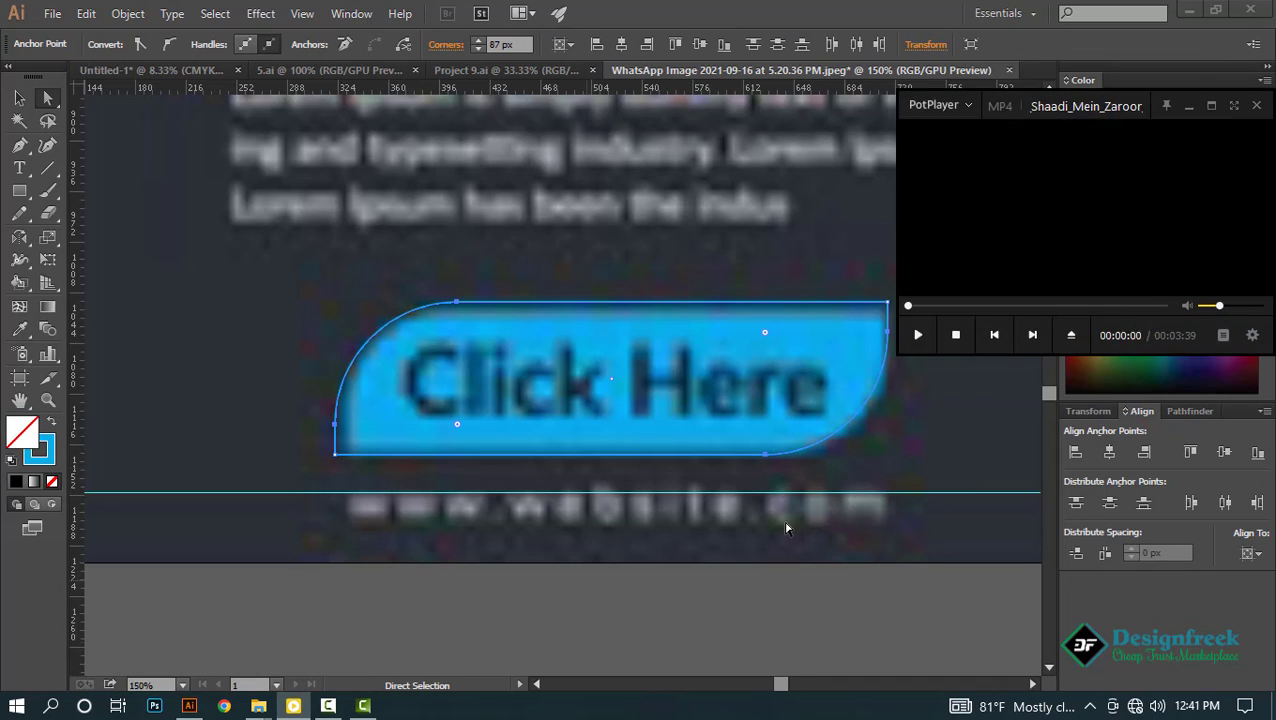
click(1188, 106)
key(v)
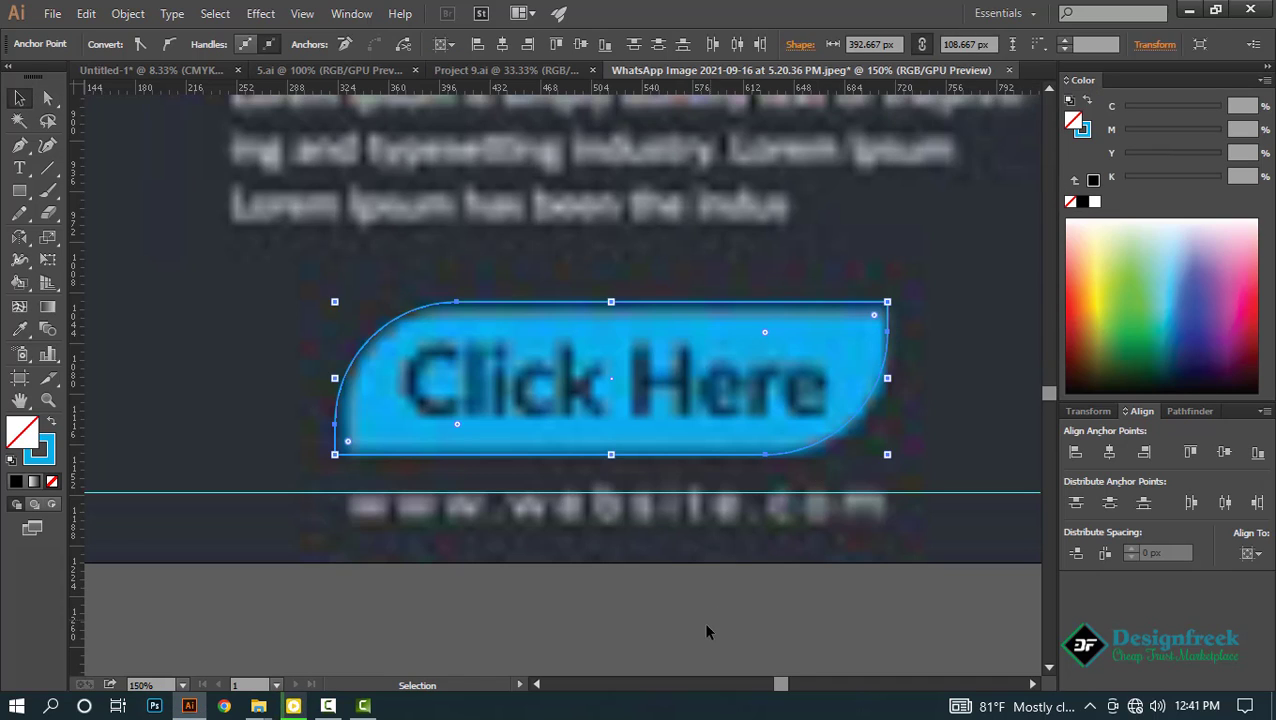
click(705, 628)
Add the text Click Here below the artboard, enlarge it to 130.27 pt and correct its spelling.
ctrl+alt+click(618, 552)
ctrl+alt+click(618, 552)
ctrl+click(640, 546)
drag(641, 547, 541, 556)
key(t)
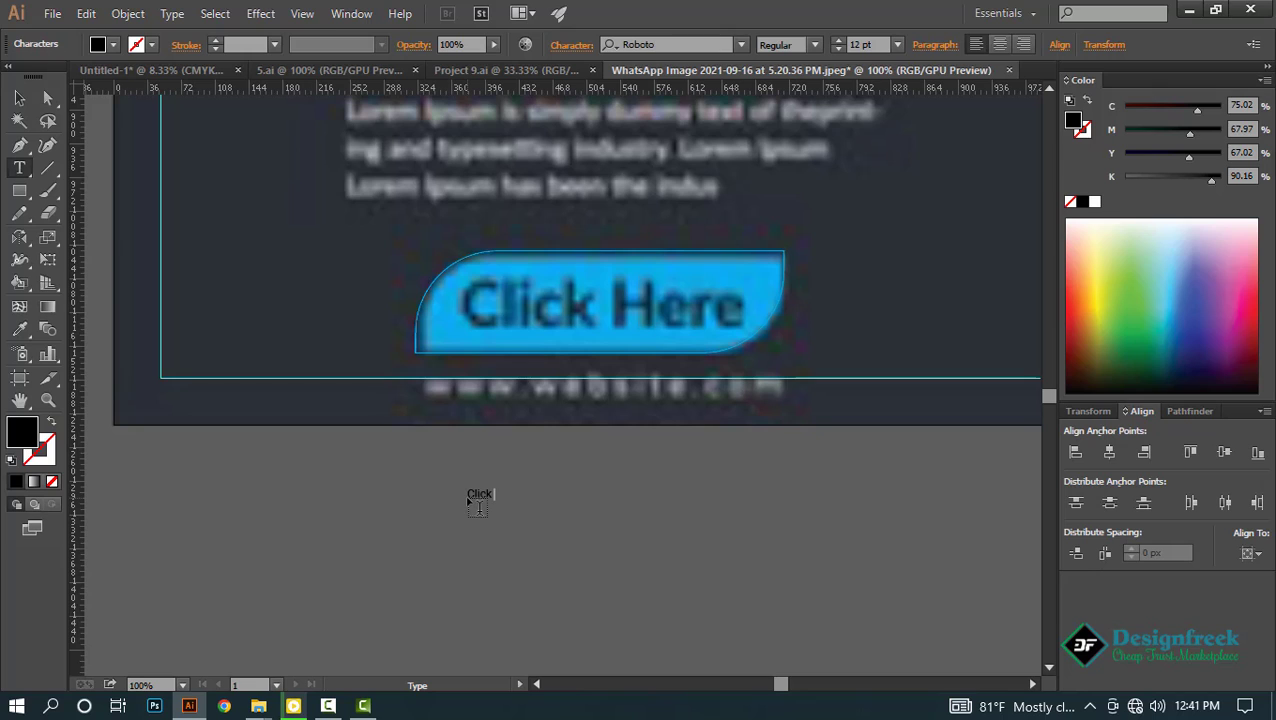
key(Escape)
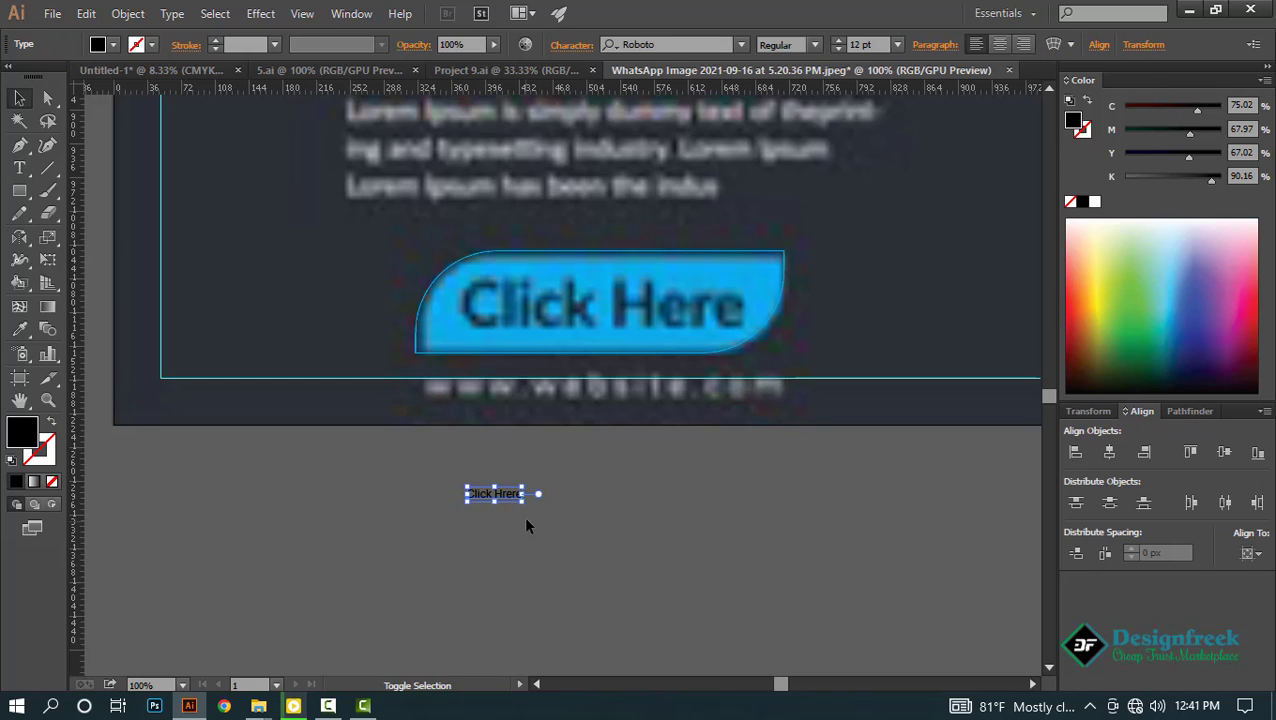
drag(523, 495, 1015, 541)
drag(845, 519, 670, 509)
key(t)
key(BackSpace)
key(Escape)
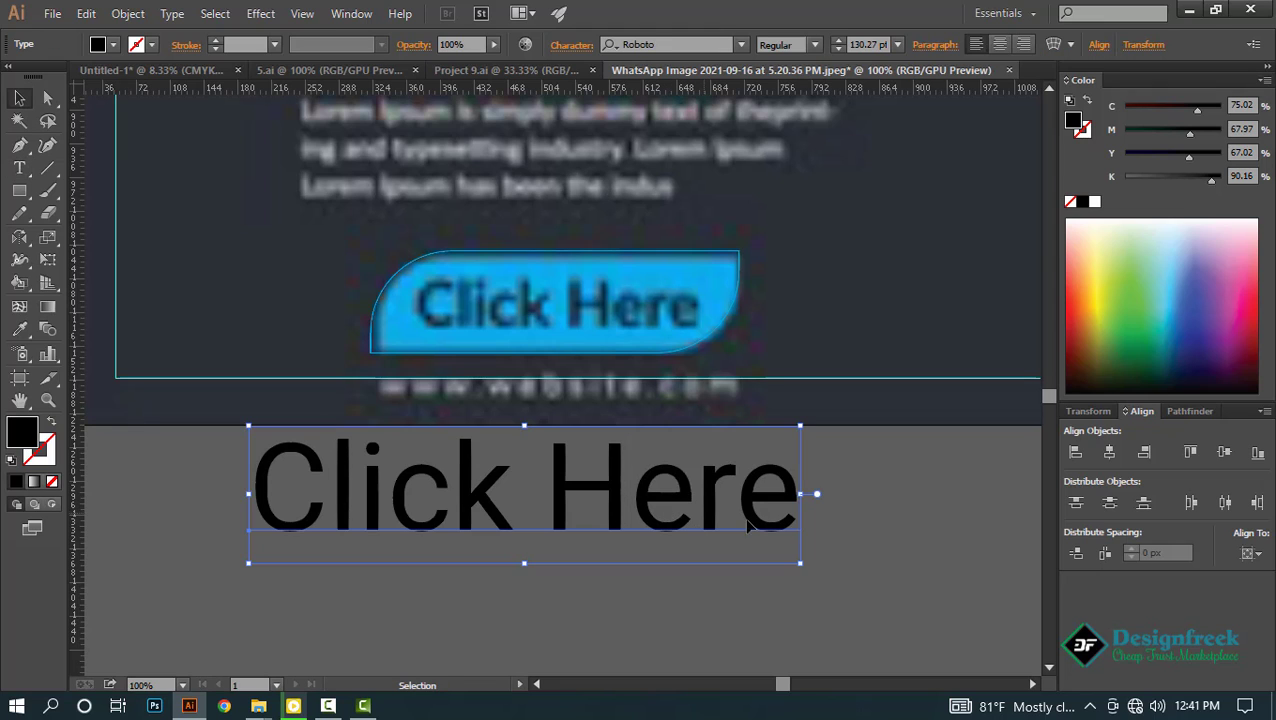
Scale Click Here to 67.38 pt and place it over the matching reference button label.
shift+click(799, 498)
shift+click(793, 508)
drag(800, 495, 703, 310)
Center Click Here horizontally and vertically on the button shape.
shift+click(734, 307)
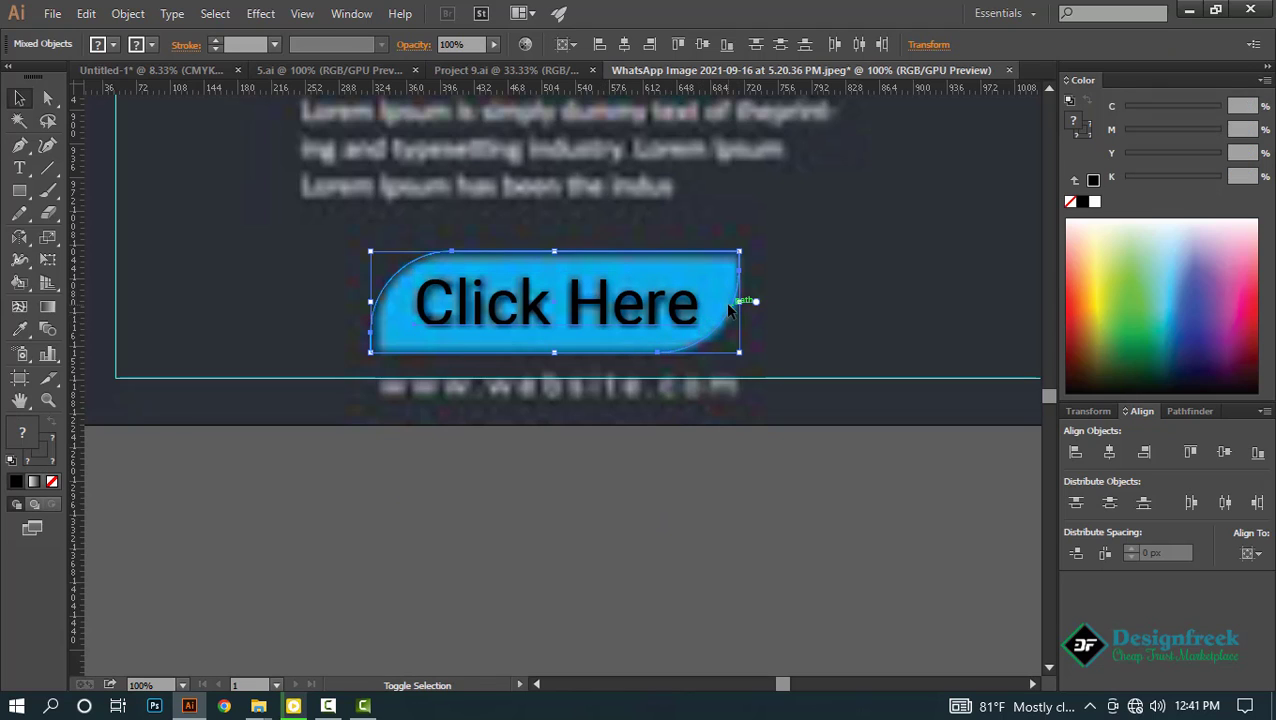
click(733, 307)
click(1106, 454)
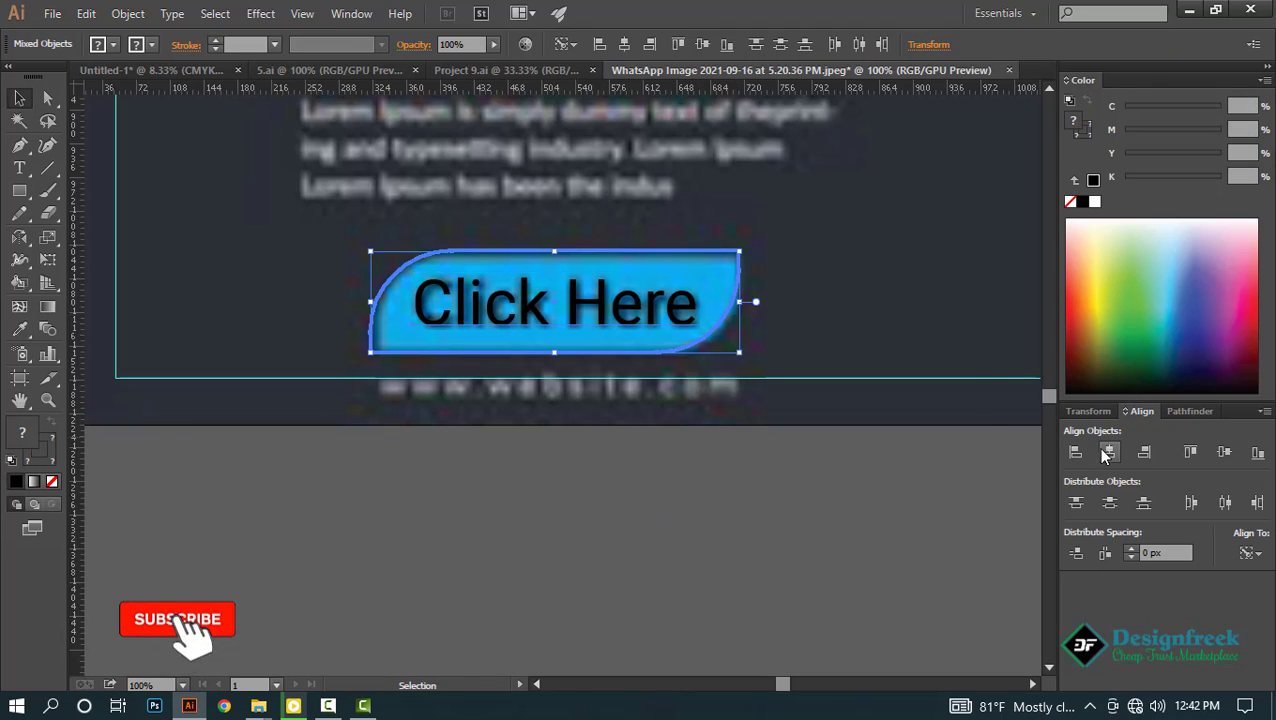
click(1227, 454)
click(860, 529)
scroll(650, 420, down, 5)
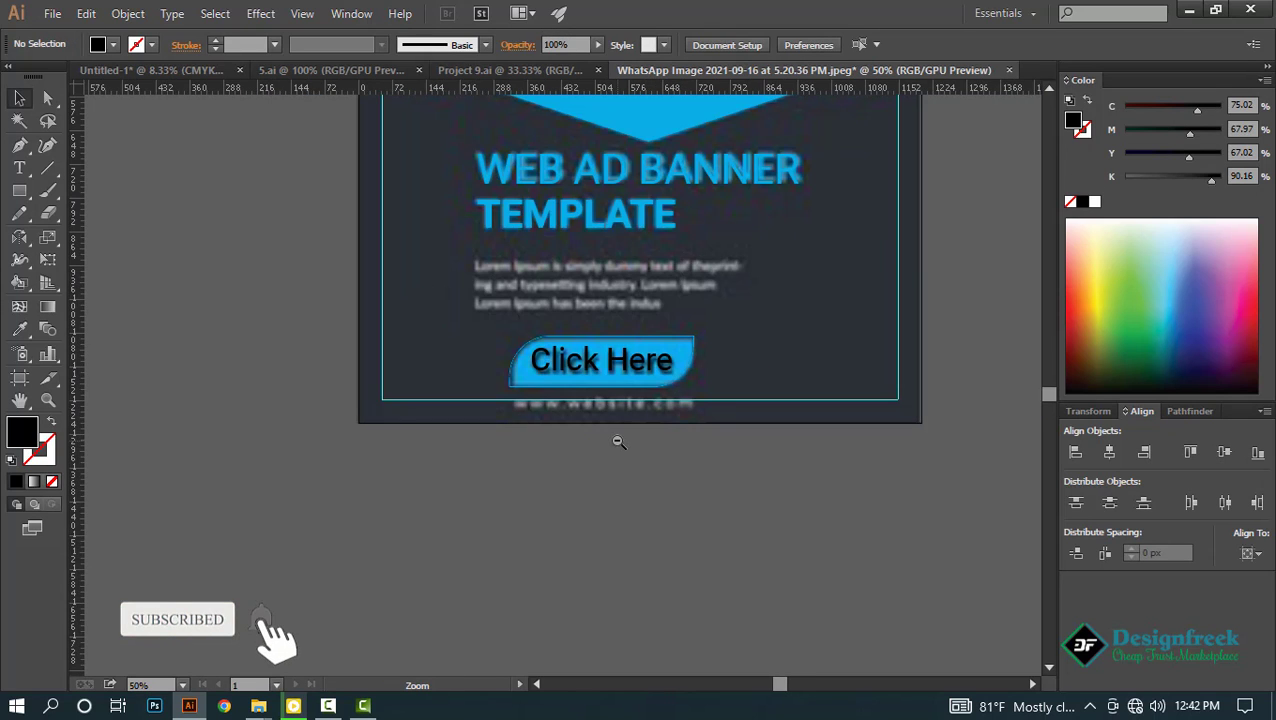
scroll(622, 456, up, 4)
key(t)
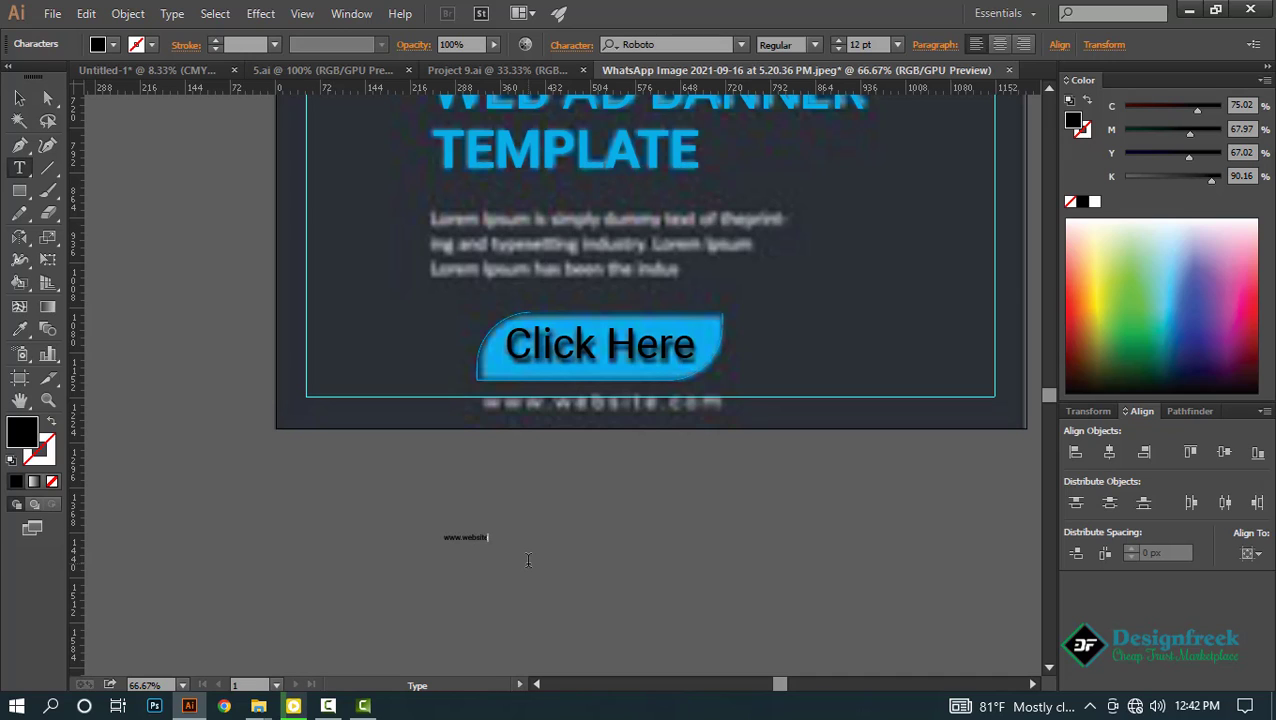
key(Escape)
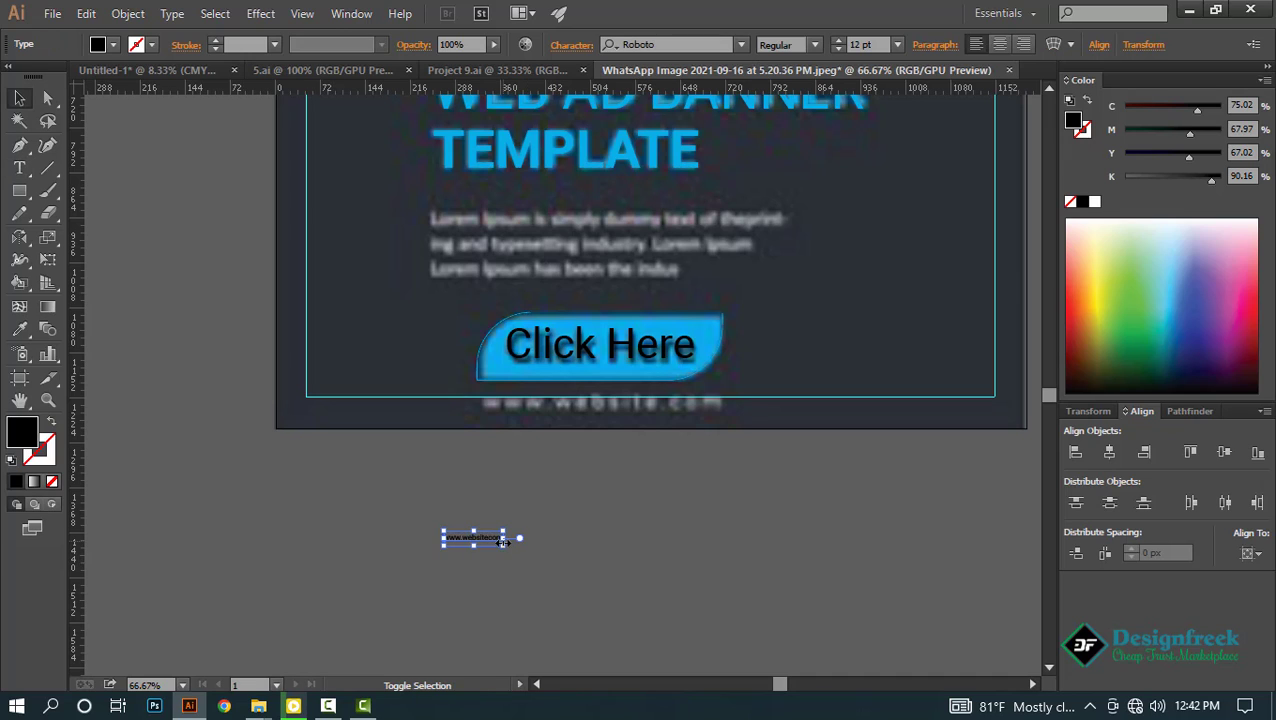
drag(504, 545, 702, 578)
ctrl+click(642, 577)
ctrl+click(642, 577)
text(te)
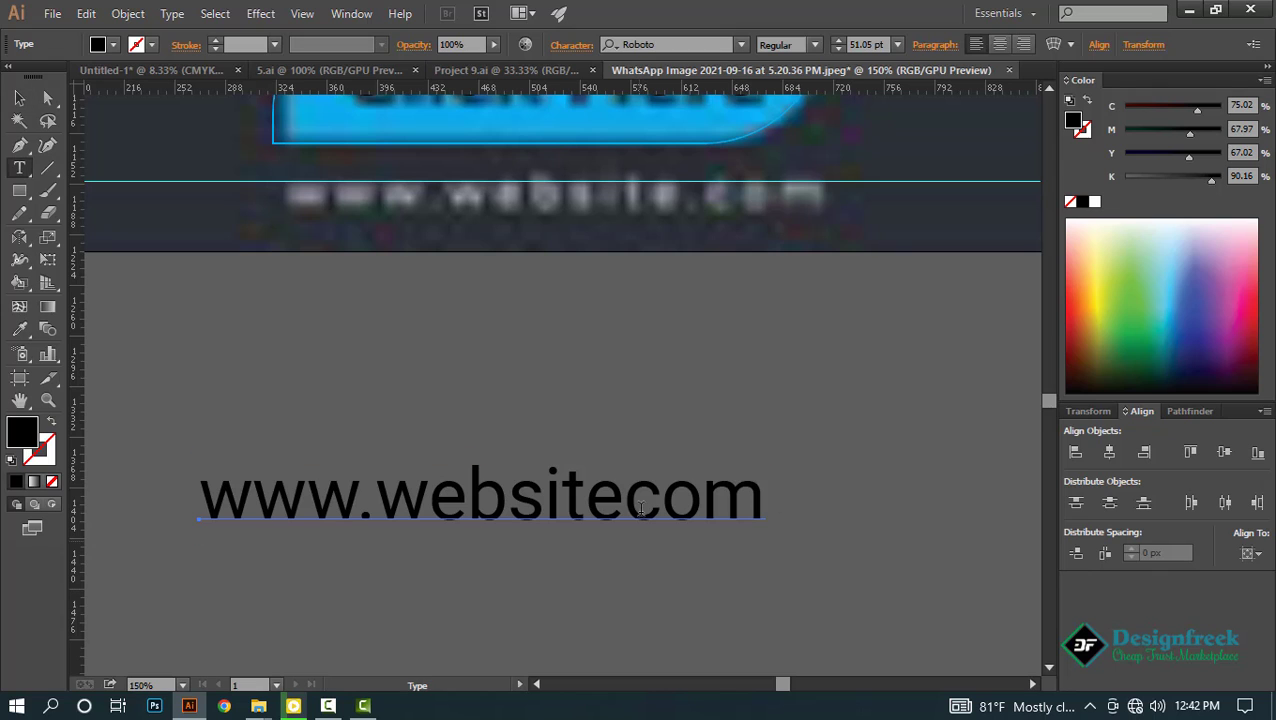
text(.)
key(Escape)
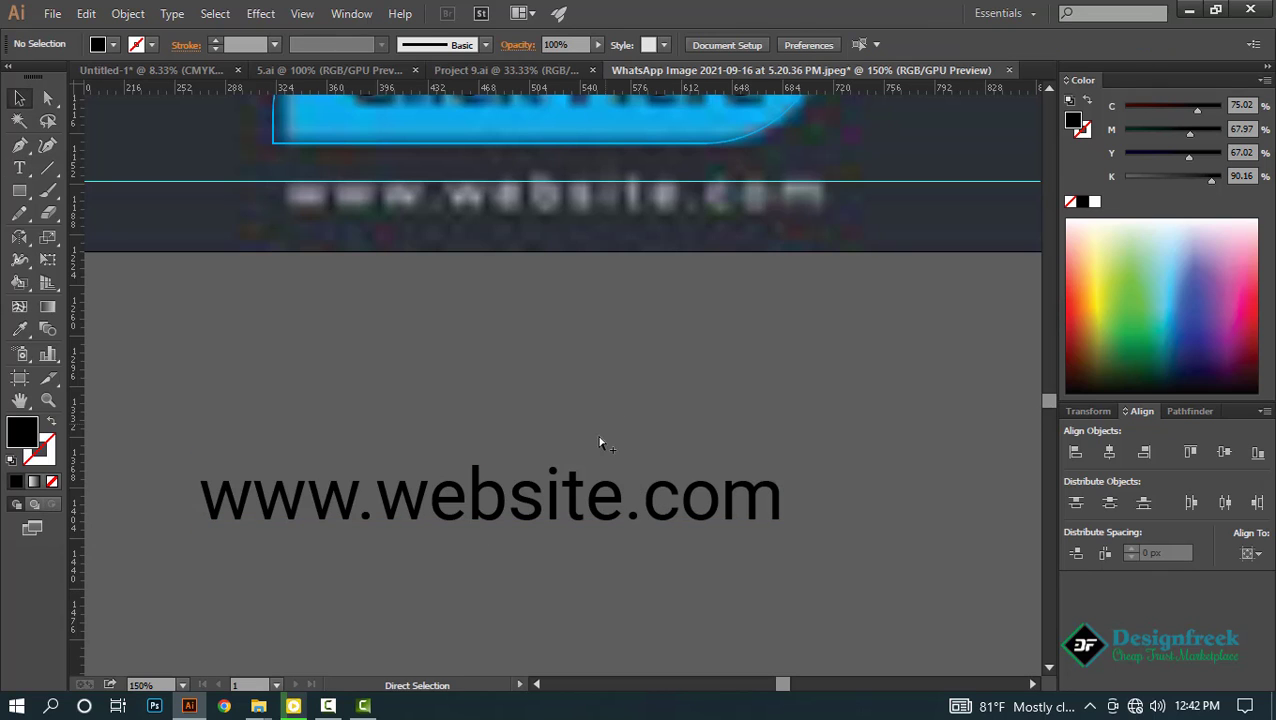
Move the reference image off the artboard to its left side.
ctrl+alt+click(598, 441)
ctrl+alt+click(595, 464)
ctrl+alt+click(595, 464)
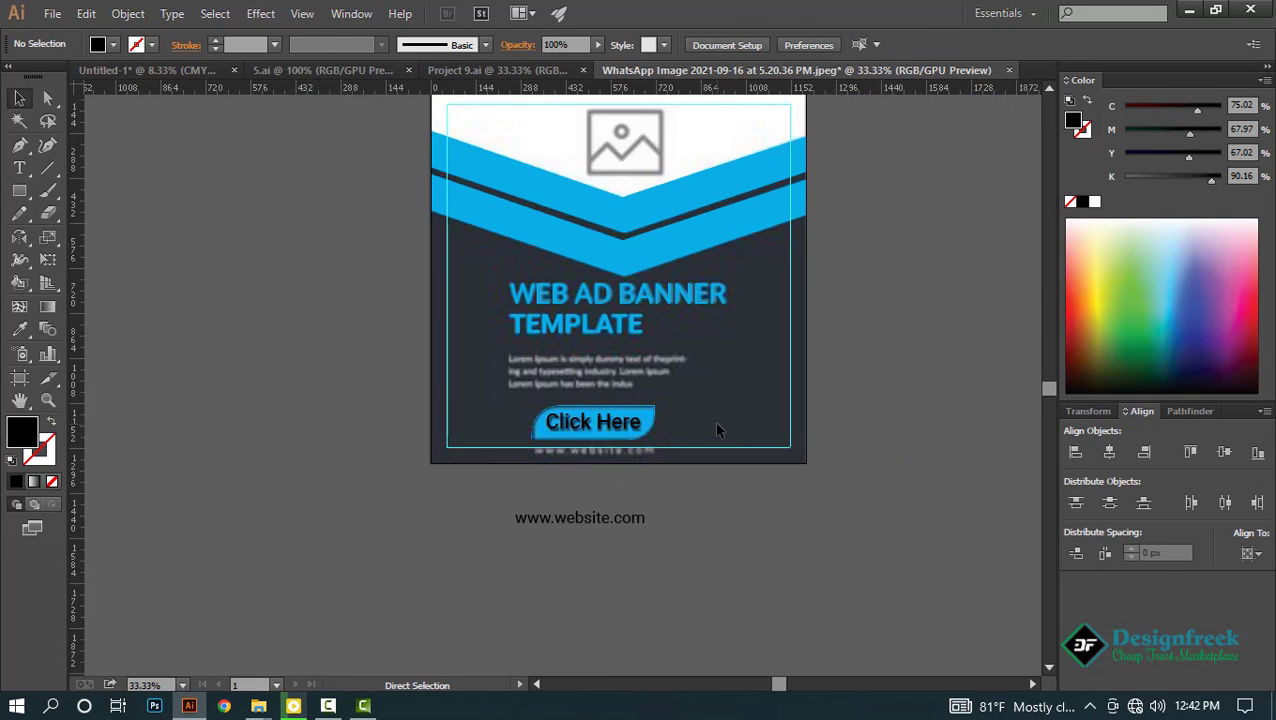
click(714, 421)
ctrl+alt+click(714, 421)
drag(660, 398, 765, 475)
drag(657, 465, 250, 470)
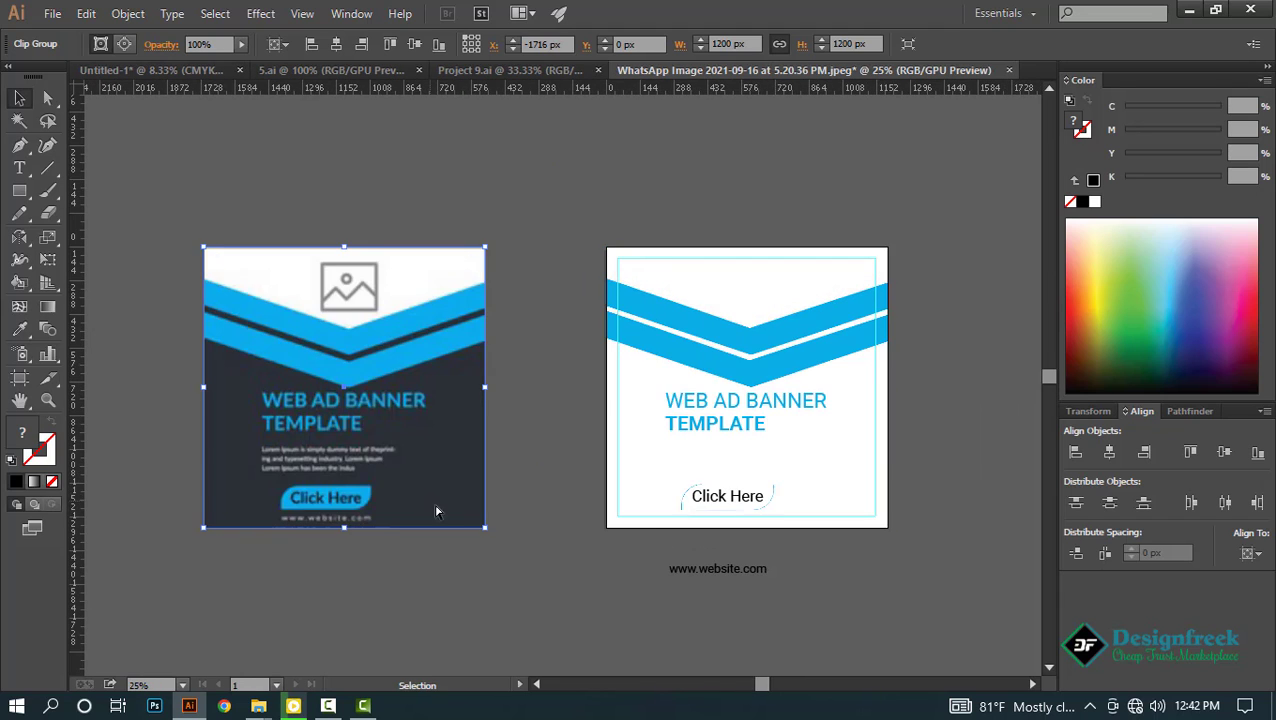
Fill the button shape with its blue outline color and make the Click Here text white.
ctrl+click(723, 505)
click(763, 458)
click(871, 441)
click(797, 490)
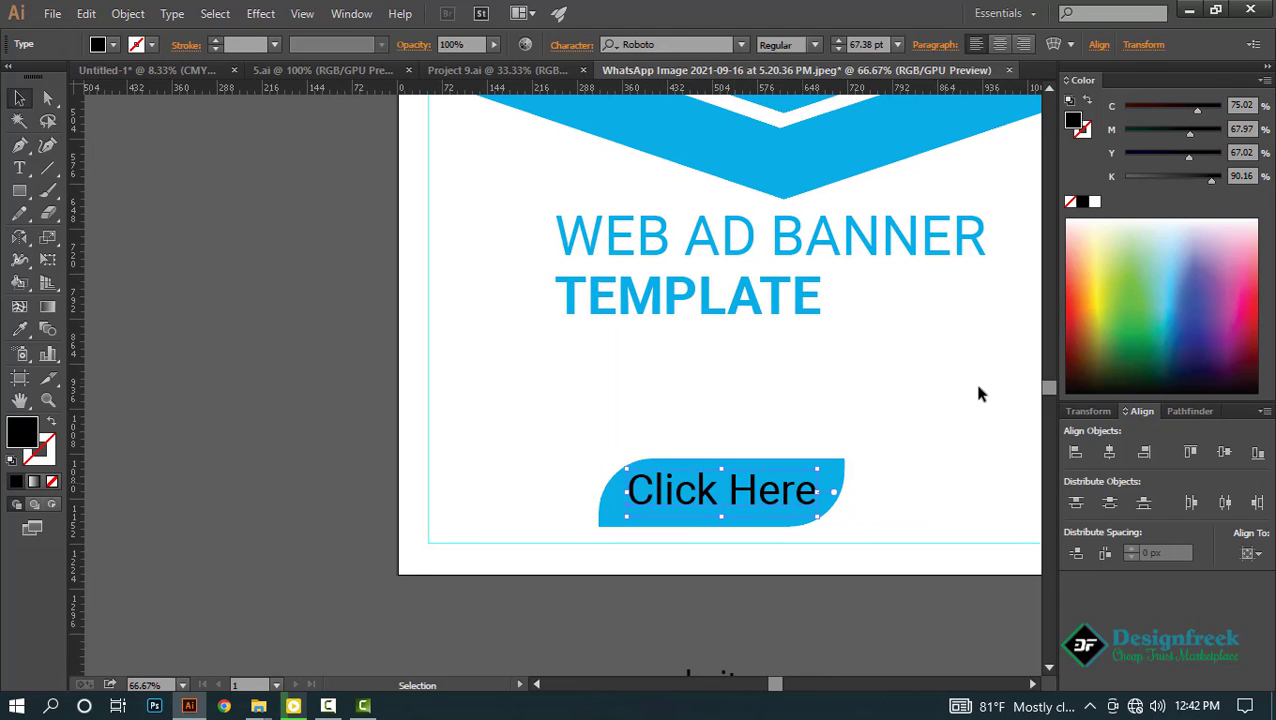
click(1095, 202)
Move the button shape and its Click Here label up together to leave room beneath them.
click(668, 452)
click(728, 499)
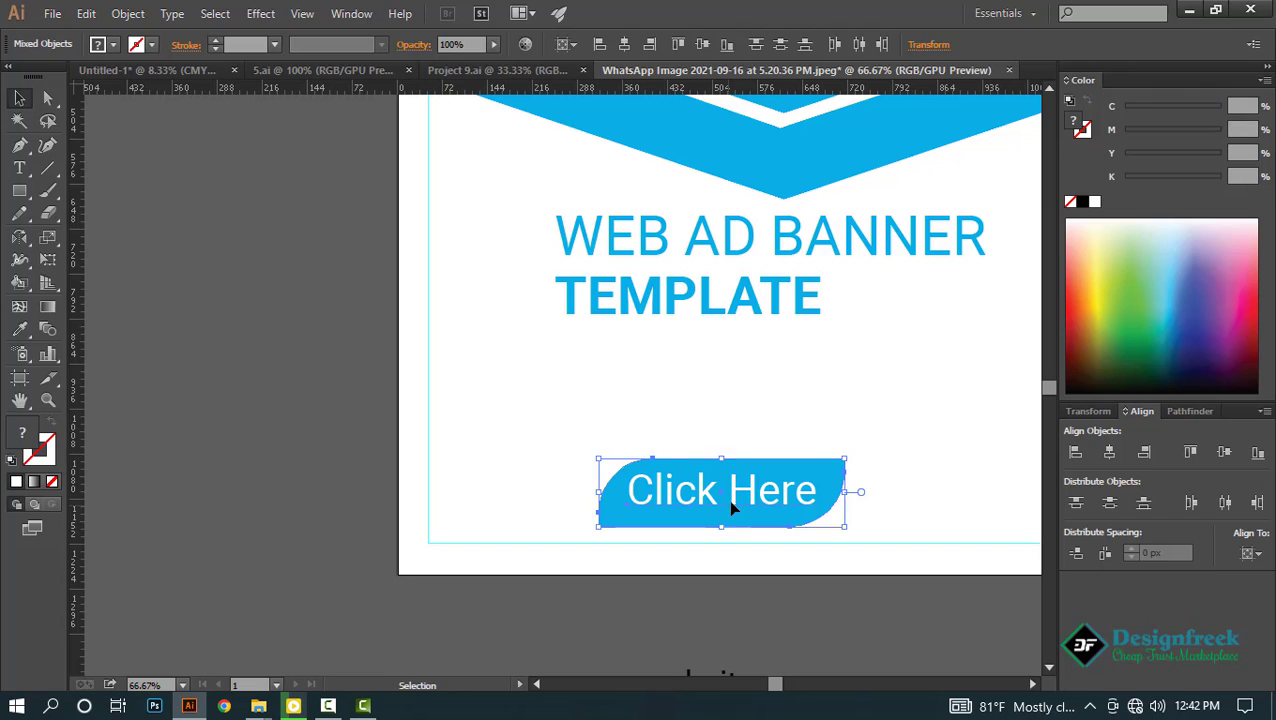
click(821, 524)
scroll(760, 540, down, 1)
key(c)
key(v)
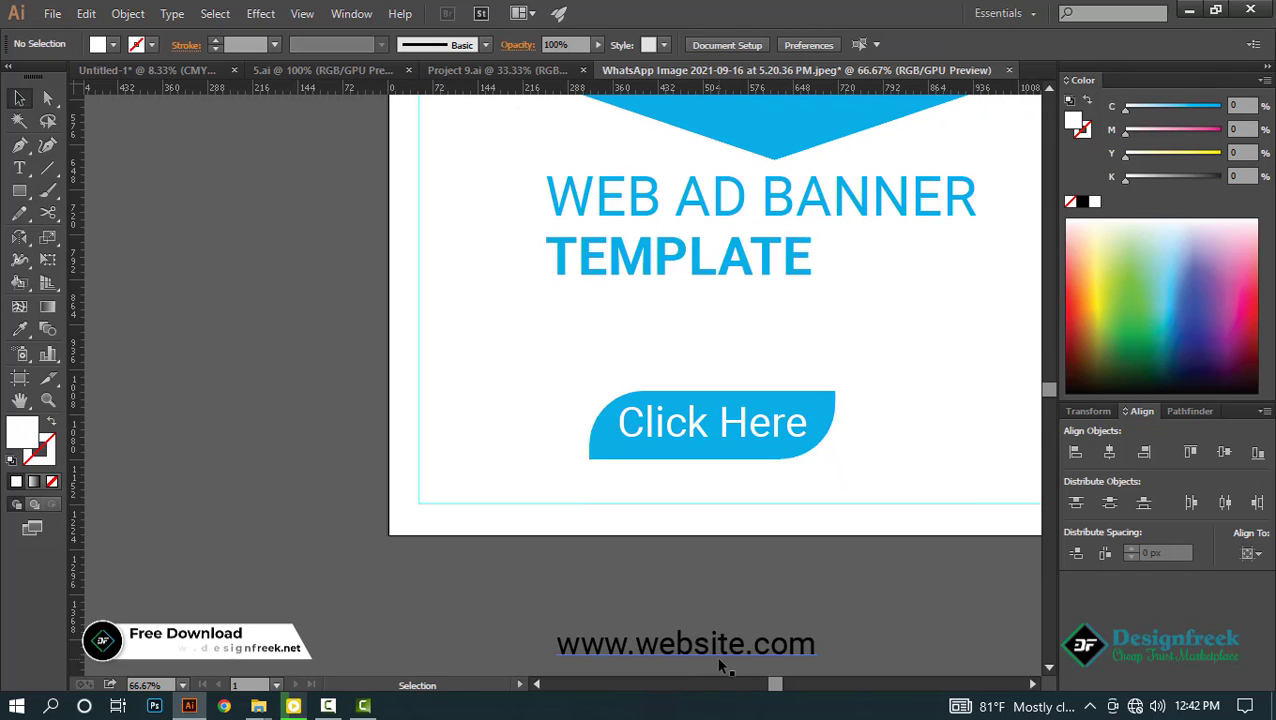
drag(716, 655, 716, 505)
click(815, 44)
click(789, 106)
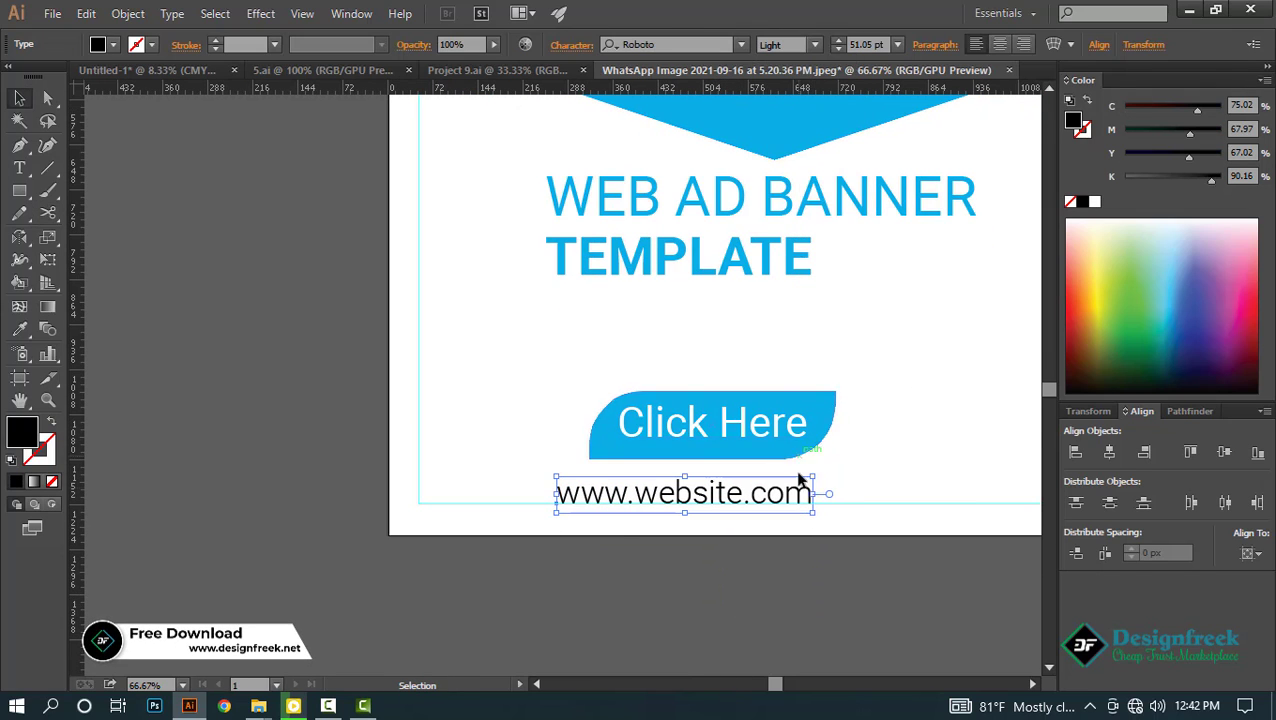
drag(812, 494, 775, 494)
click(808, 500)
ctrl+click(718, 525)
ctrl+click(718, 525)
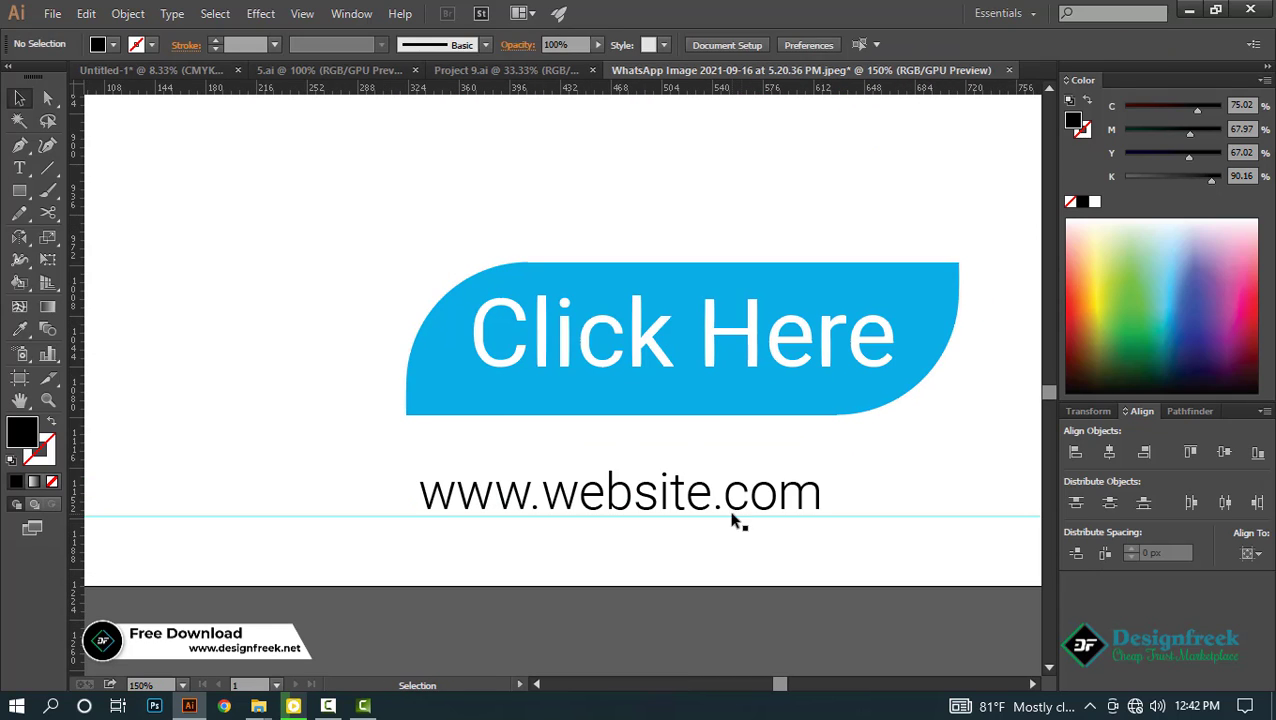
click(731, 509)
double_click(708, 415)
key(Escape)
drag(914, 457, 870, 450)
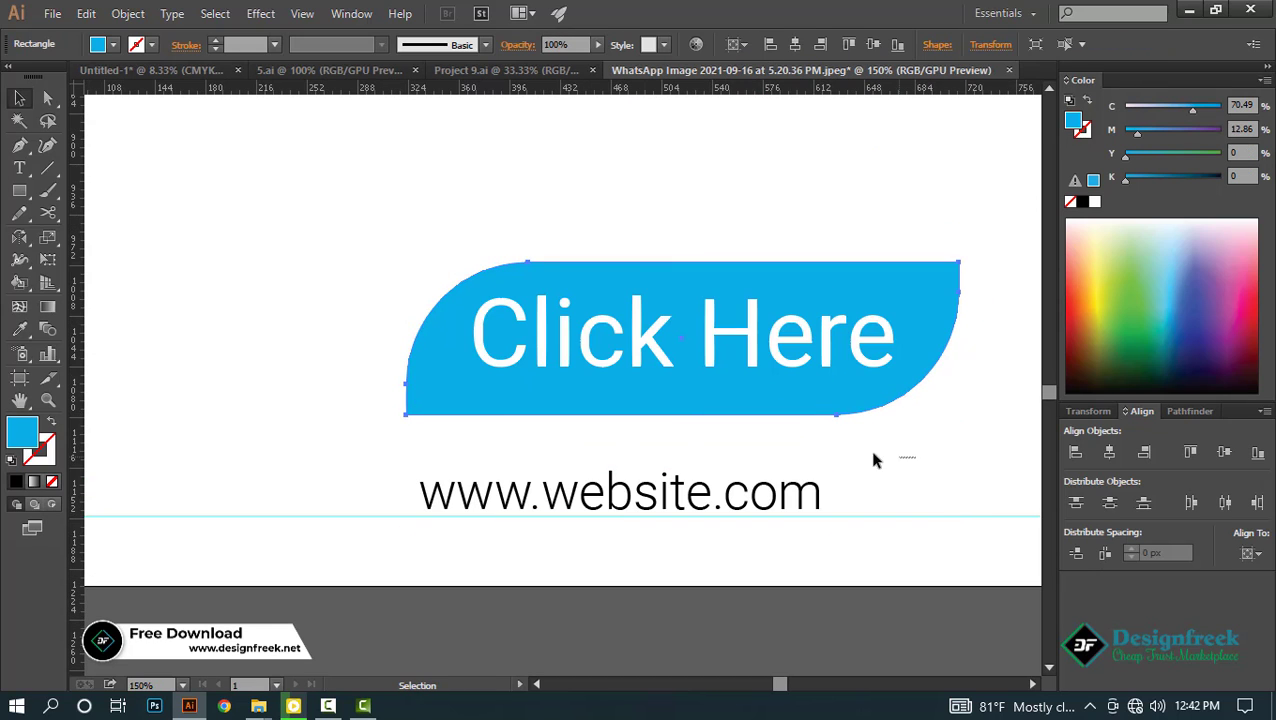
drag(775, 547, 836, 406)
click(1110, 452)
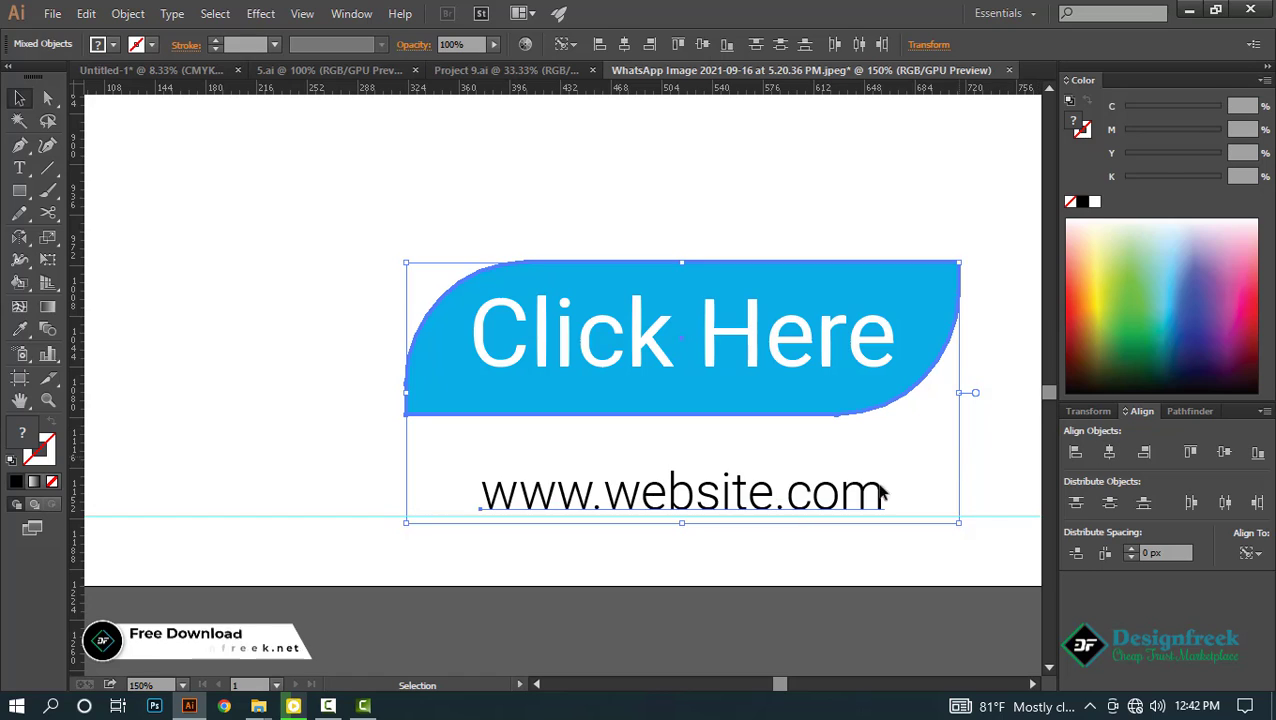
key(ctrl+shift+a)
click(740, 500)
scroll(672, 515, up, 2)
drag(683, 500, 708, 453)
scroll(684, 508, down, 5)
click(809, 473)
scroll(684, 455, up, 3)
key(ctrl+shift+a)
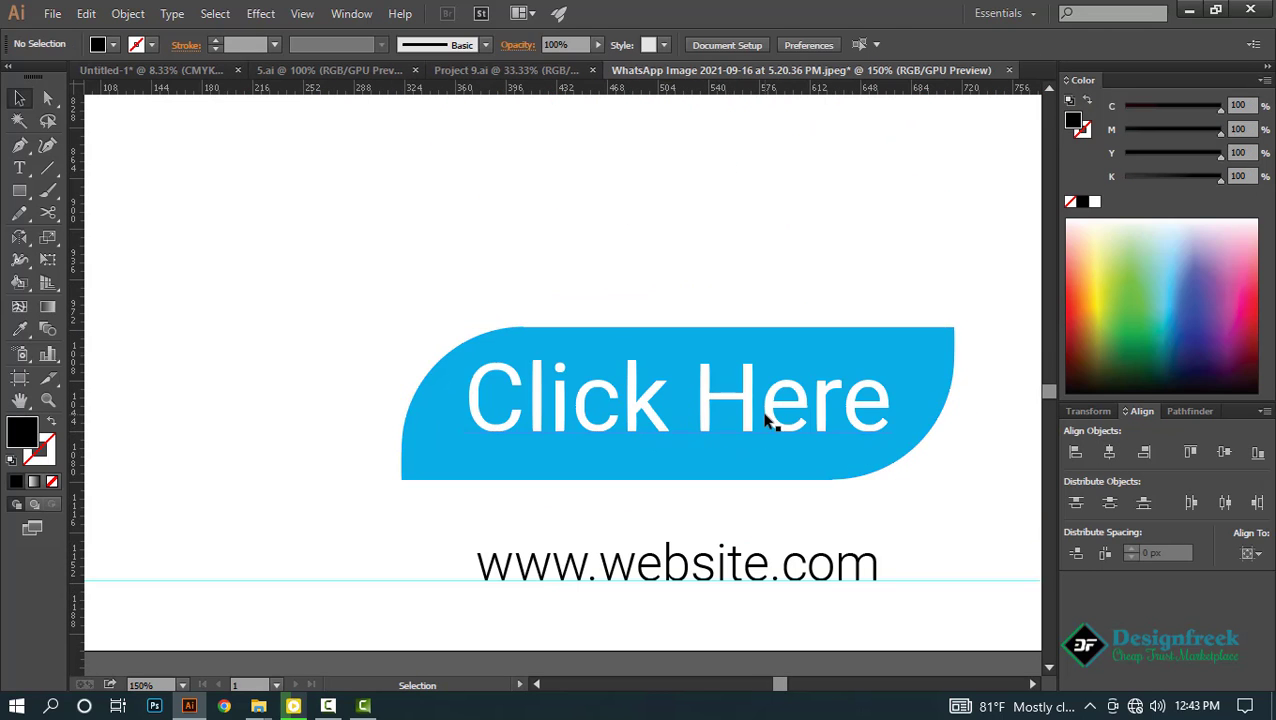
Set the Click Here label's font style to Bold.
click(769, 415)
text(Bold)
key(Return)
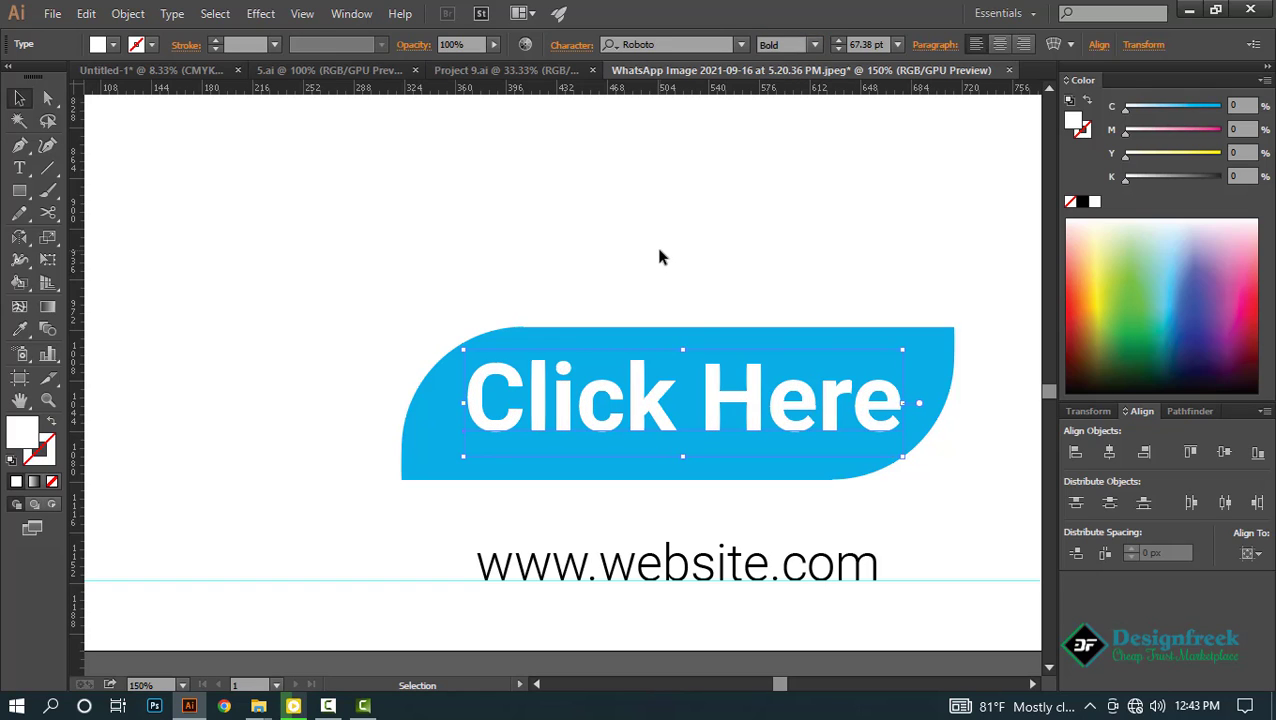
drag(653, 254, 704, 437)
key(ctrl+g)
key(ctrl+t)
click(860, 274)
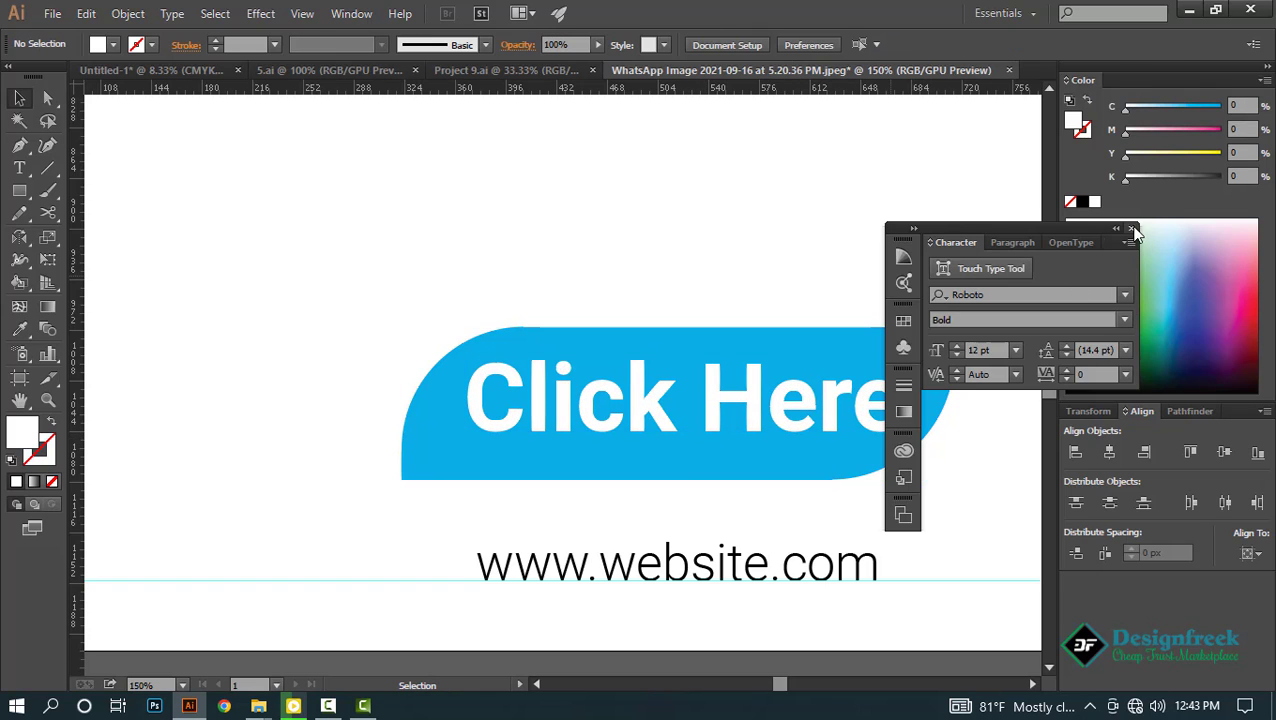
click(1133, 233)
drag(725, 352, 692, 425)
click(732, 350)
Add a vertical guide at the headline's left edge and draw a paragraph text frame from it beneath TEMPLATE.
scroll(732, 352, down, 4)
scroll(717, 382, up, 1)
scroll(731, 414, up, 1)
key(t)
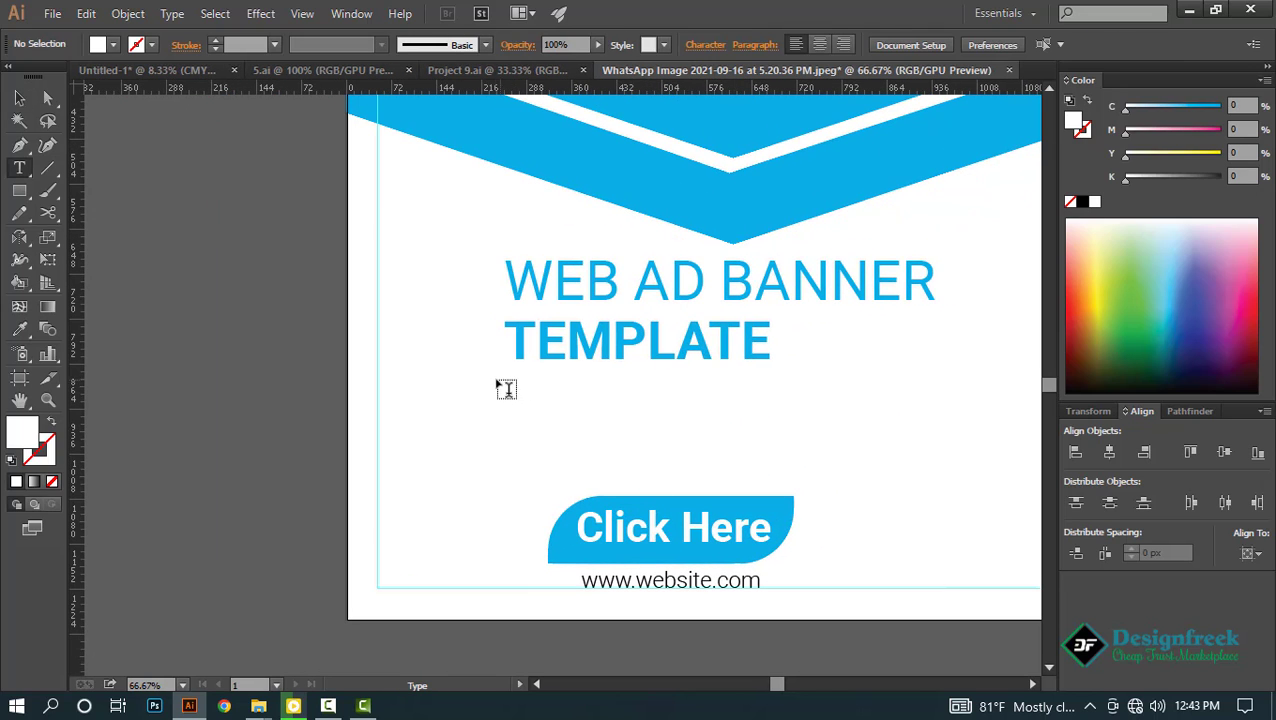
drag(462, 364, 503, 330)
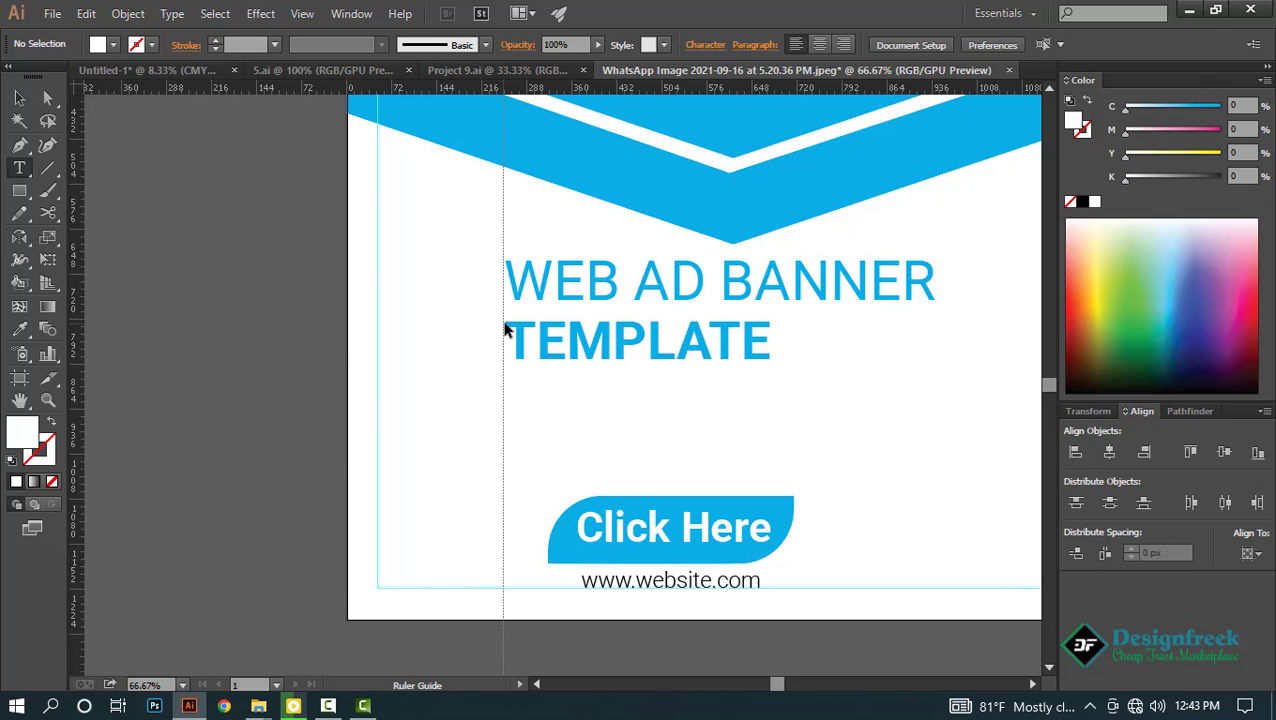
drag(505, 388, 903, 470)
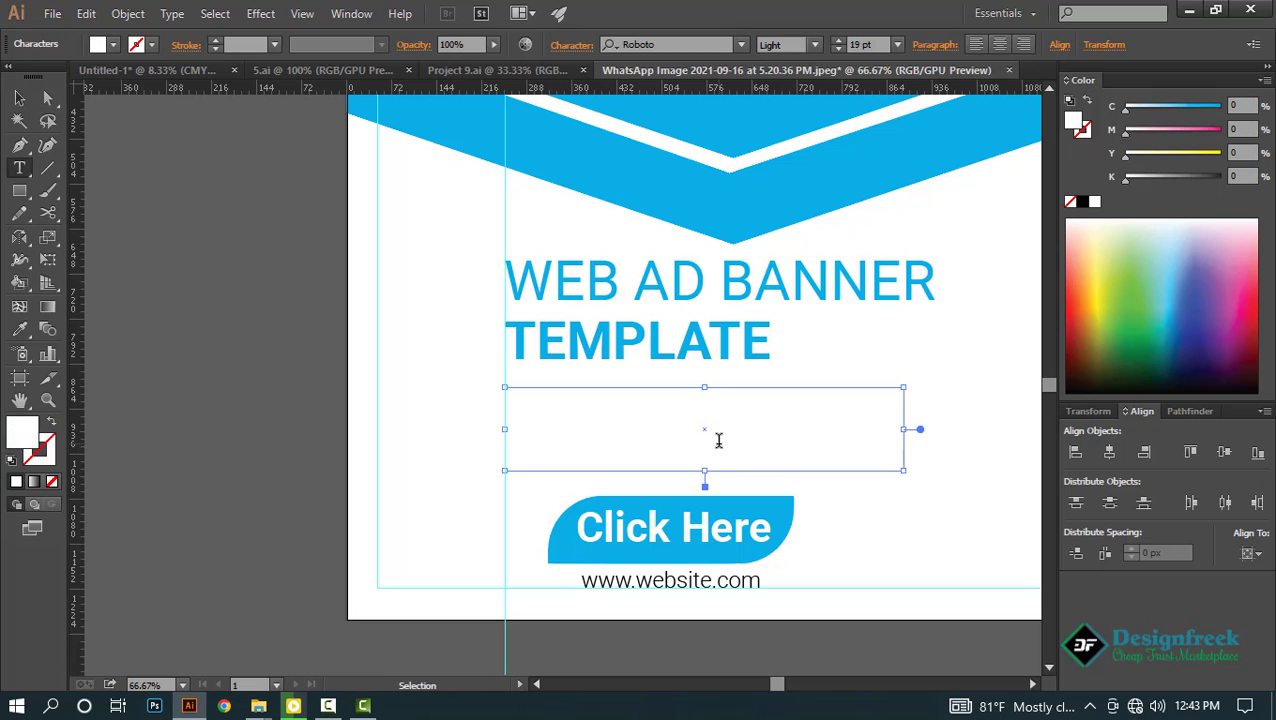
Copy the Lorem Ipsum paragraph from the Project 9.ai banner and paste it into the empty text frame beneath TEMPLATE.
click(545, 70)
click(394, 307)
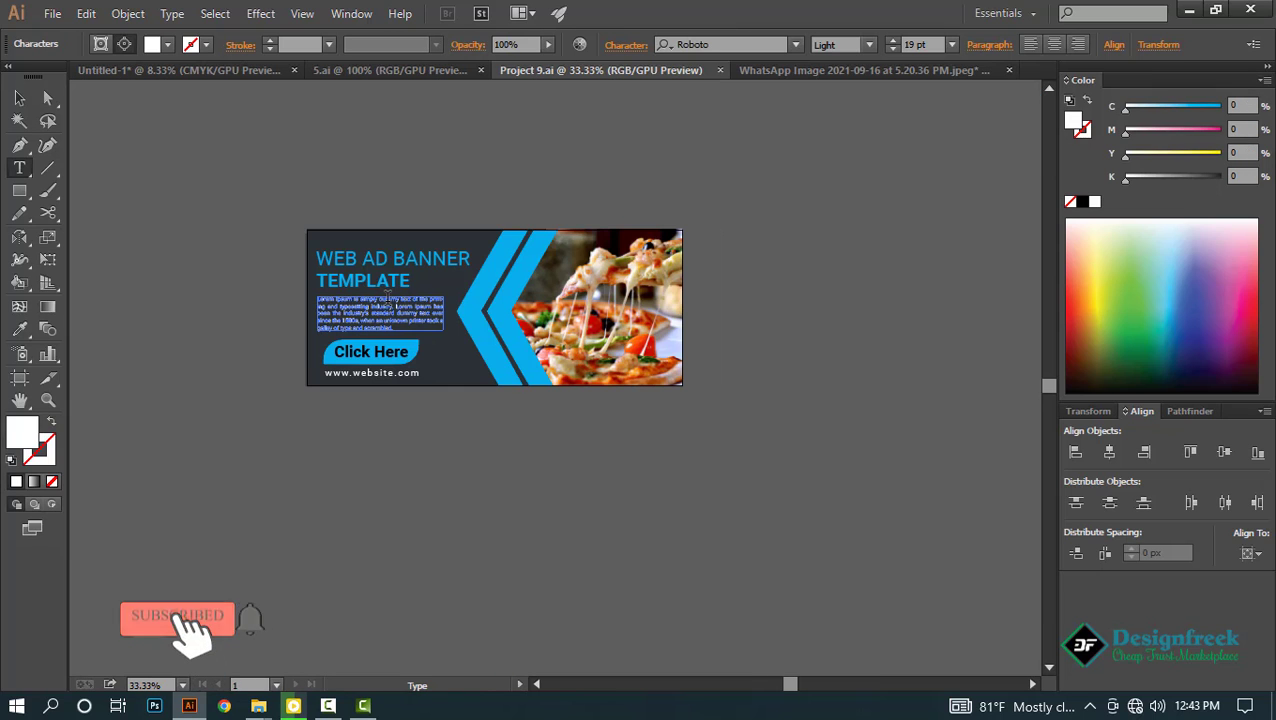
key(ctrl+a)
key(ctrl+c)
click(823, 75)
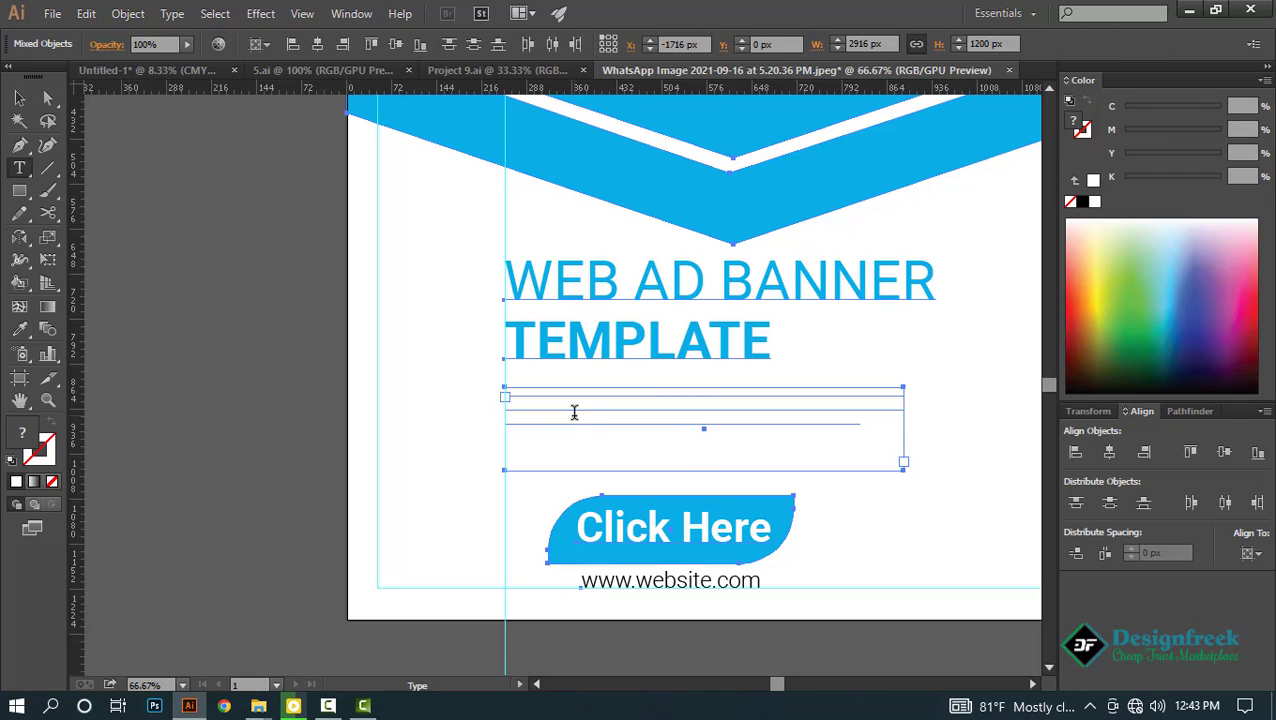
double_click(574, 412)
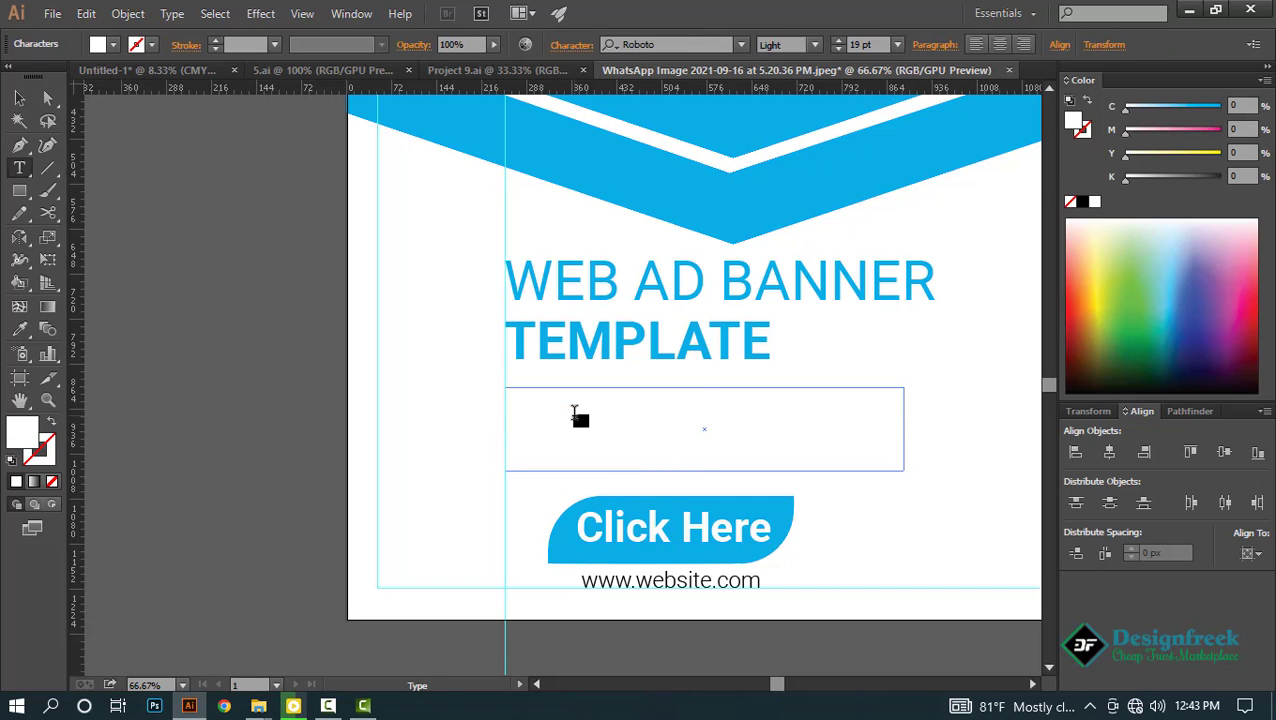
key(ctrl+a)
key(ctrl+v)
Colour the pasted Lorem Ipsum paragraph black and set its font size to 24 pt.
key(ctrl+a)
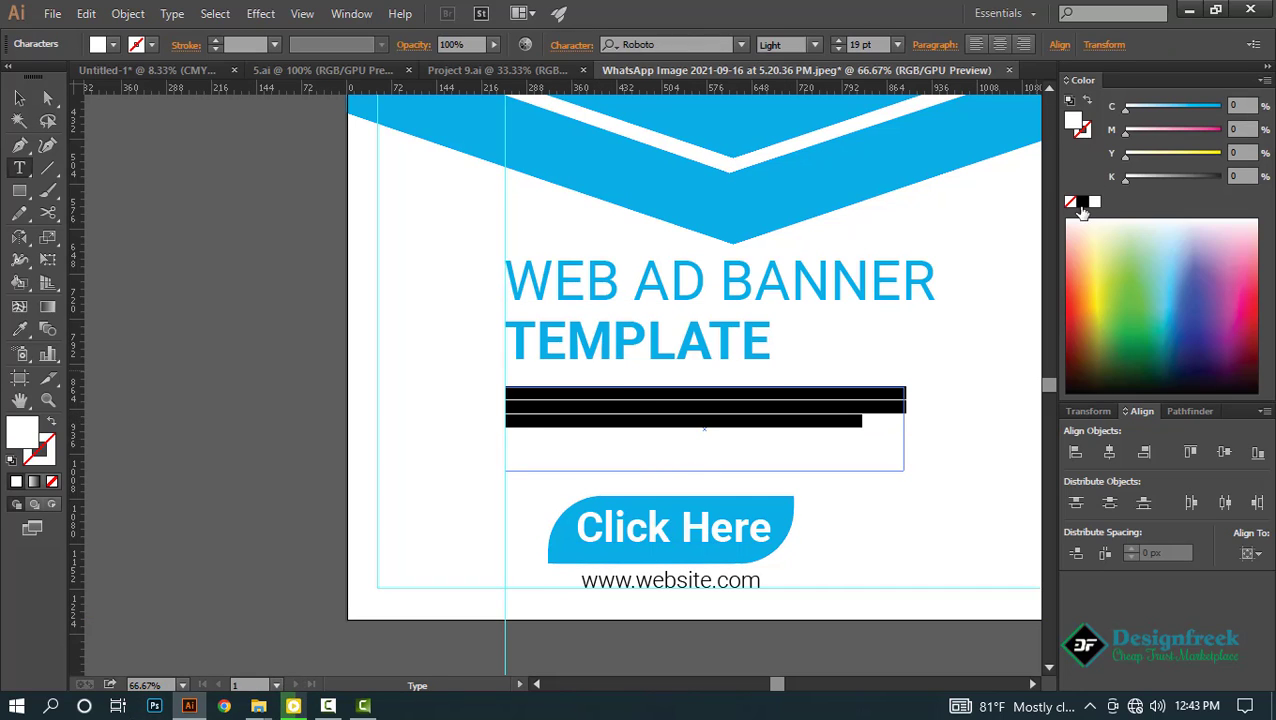
click(1082, 202)
click(692, 420)
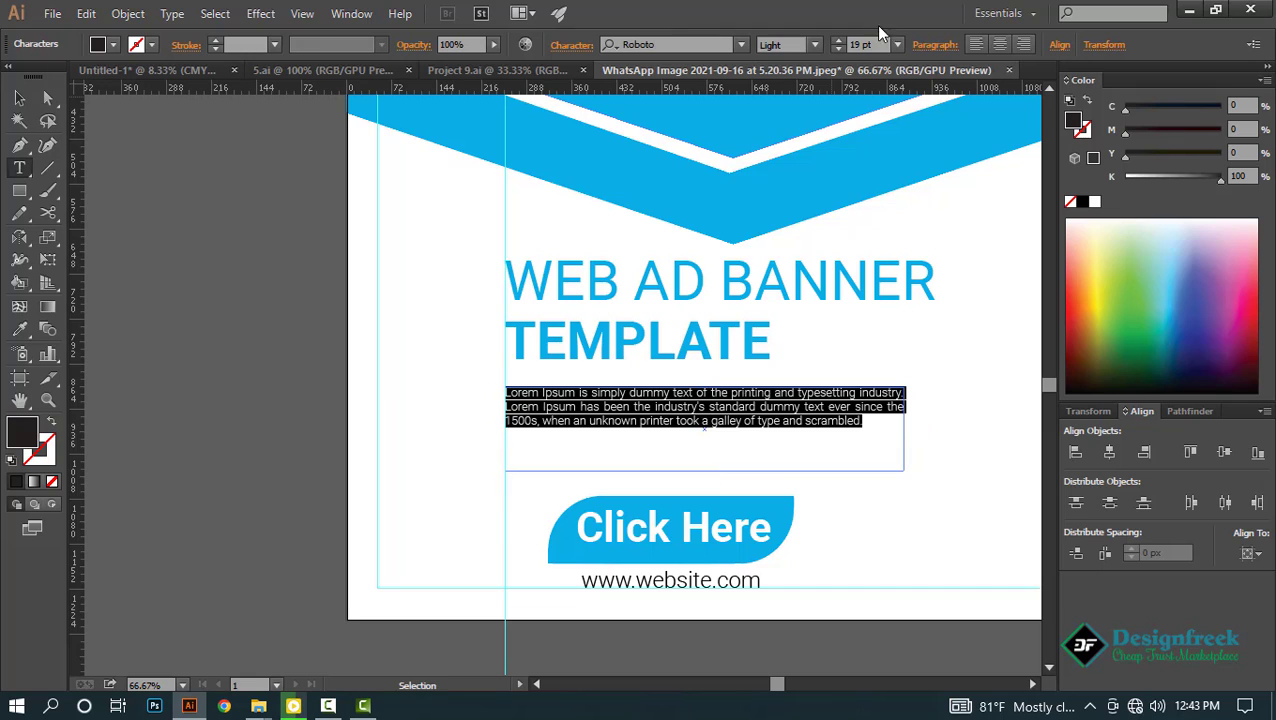
scroll(872, 39, up, 5)
scroll(872, 39, up, 1)
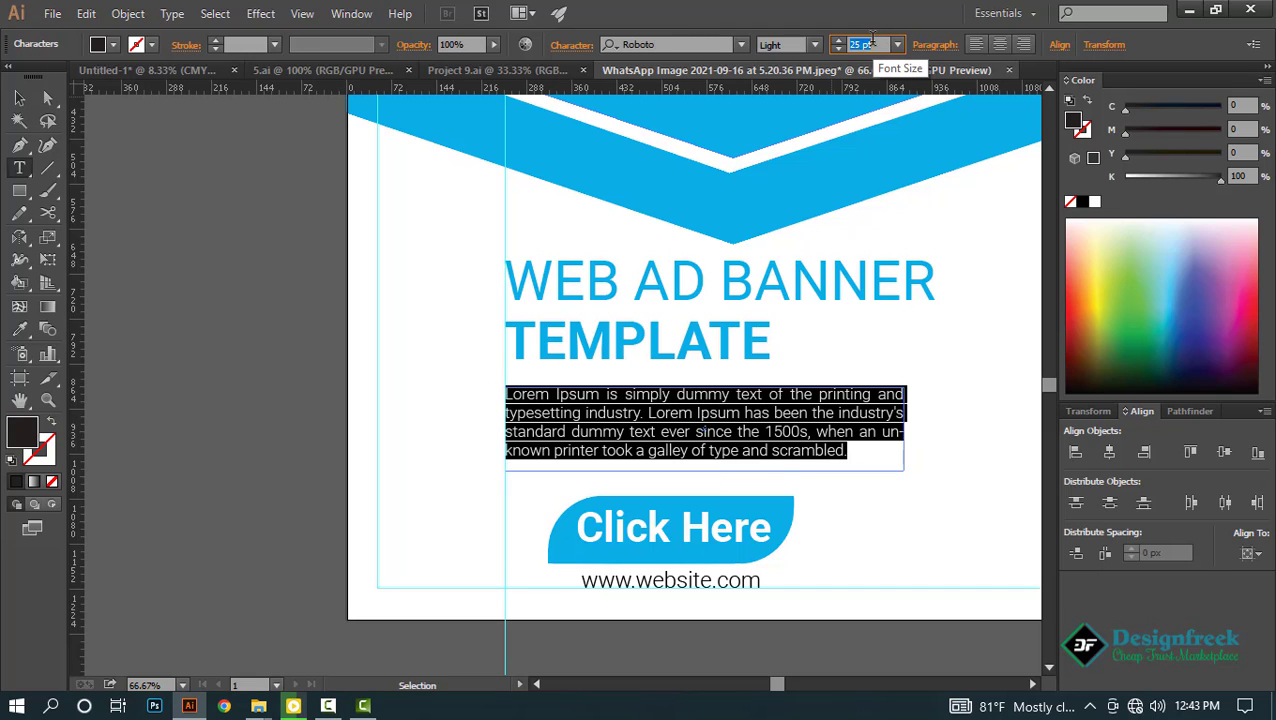
scroll(872, 39, down, 1)
click(22, 101)
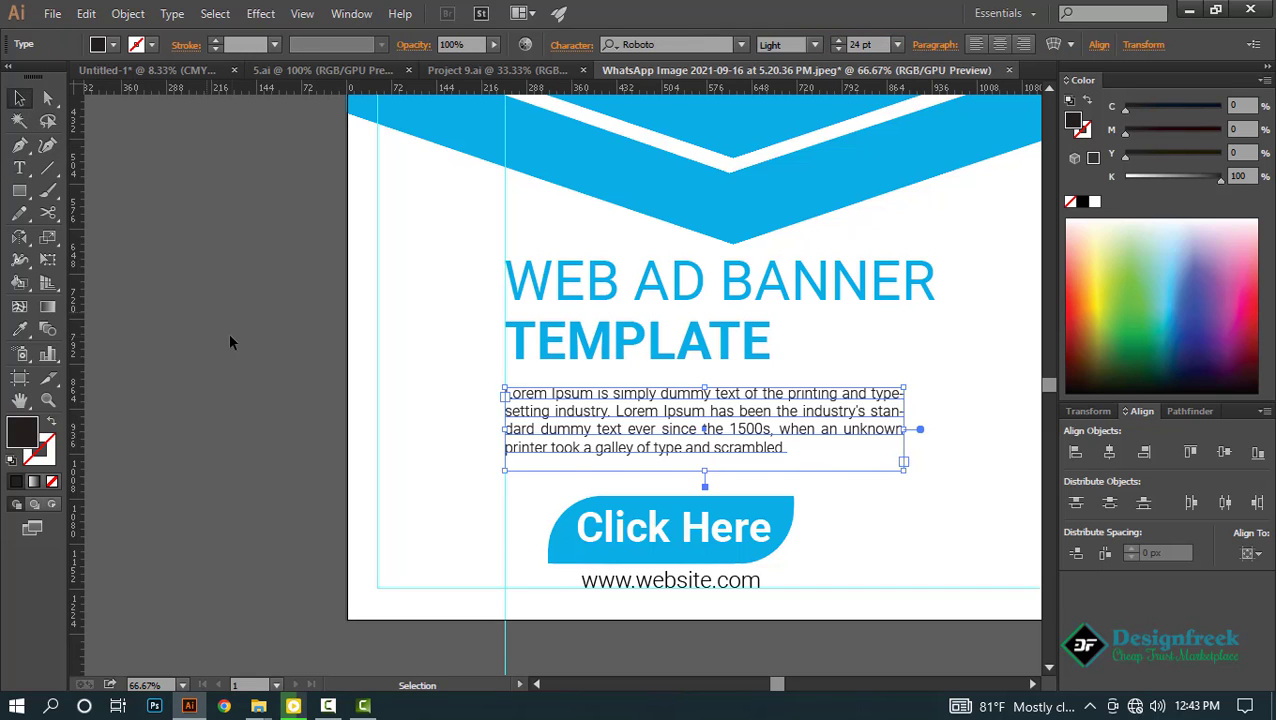
click(229, 335)
Shorten the paragraph's text frame to fit its lines and shift it slightly down from TEMPLATE.
scroll(545, 440, up, 2)
click(559, 438)
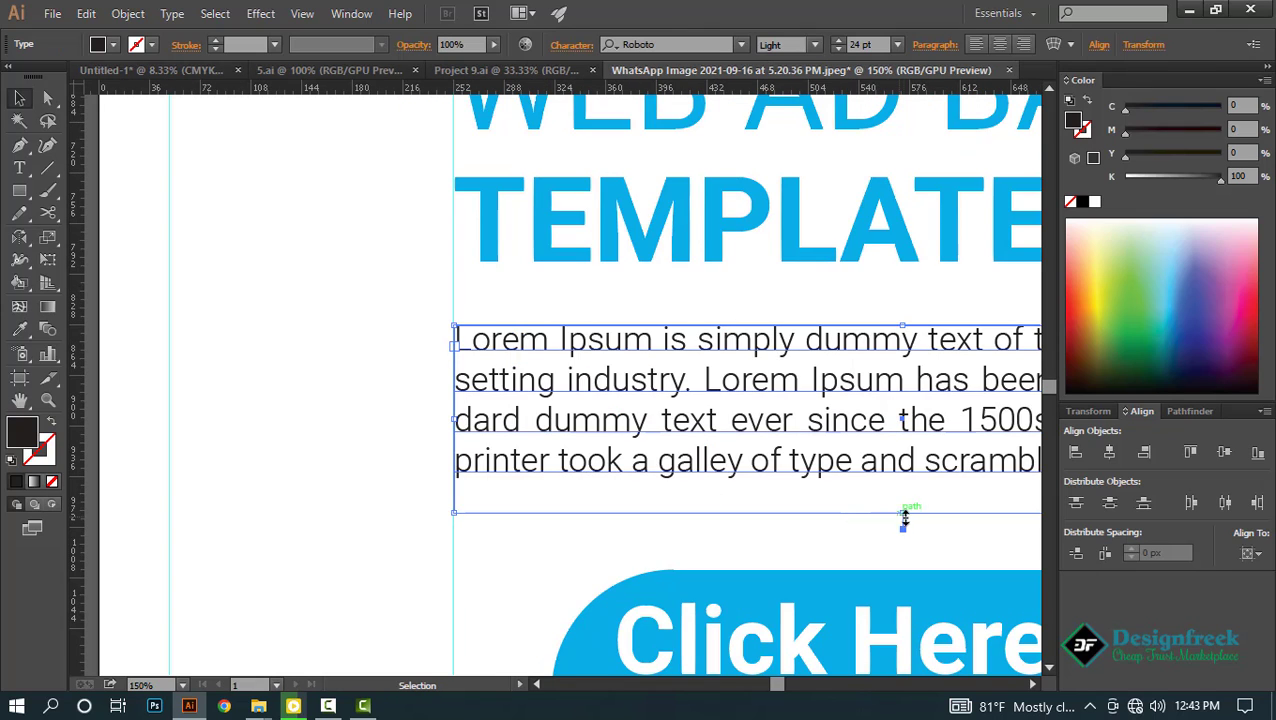
drag(905, 516, 906, 499)
drag(780, 430, 780, 445)
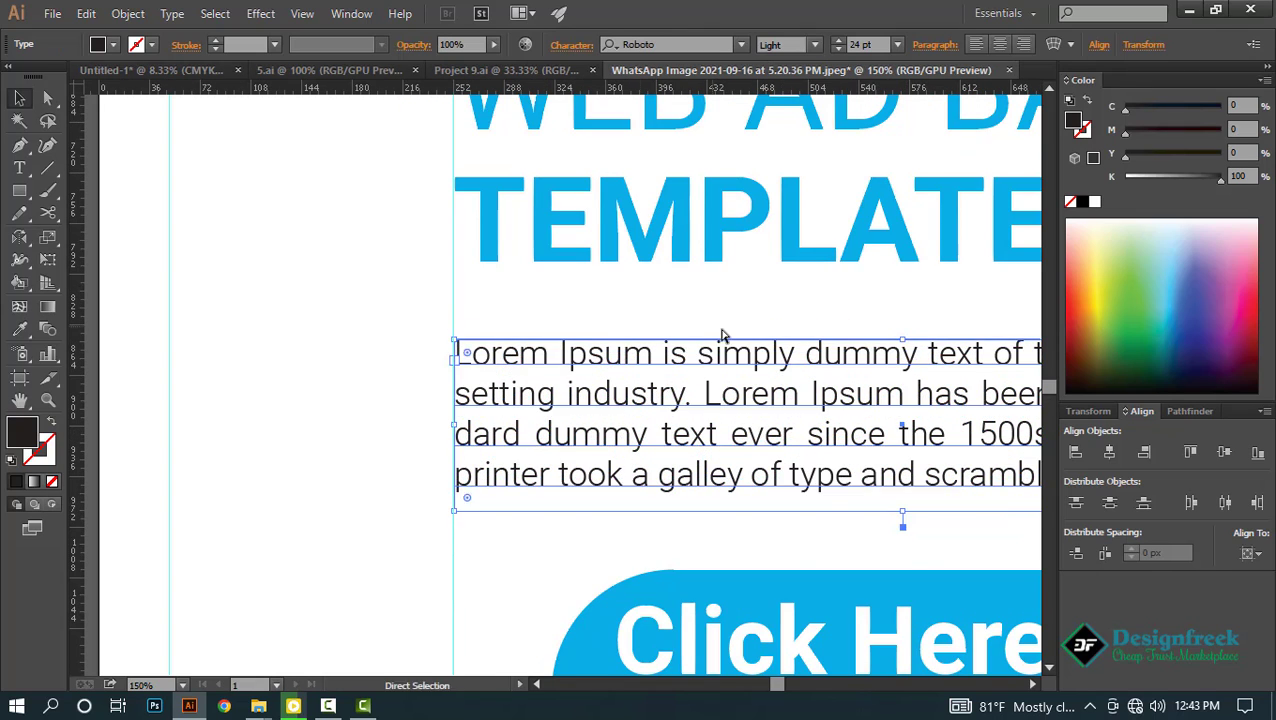
Draw a black rectangle over the artboard from its lower edge up to the chevrons' upper ends, spanning the full width.
scroll(723, 335, down, 6)
scroll(607, 397, up, 2)
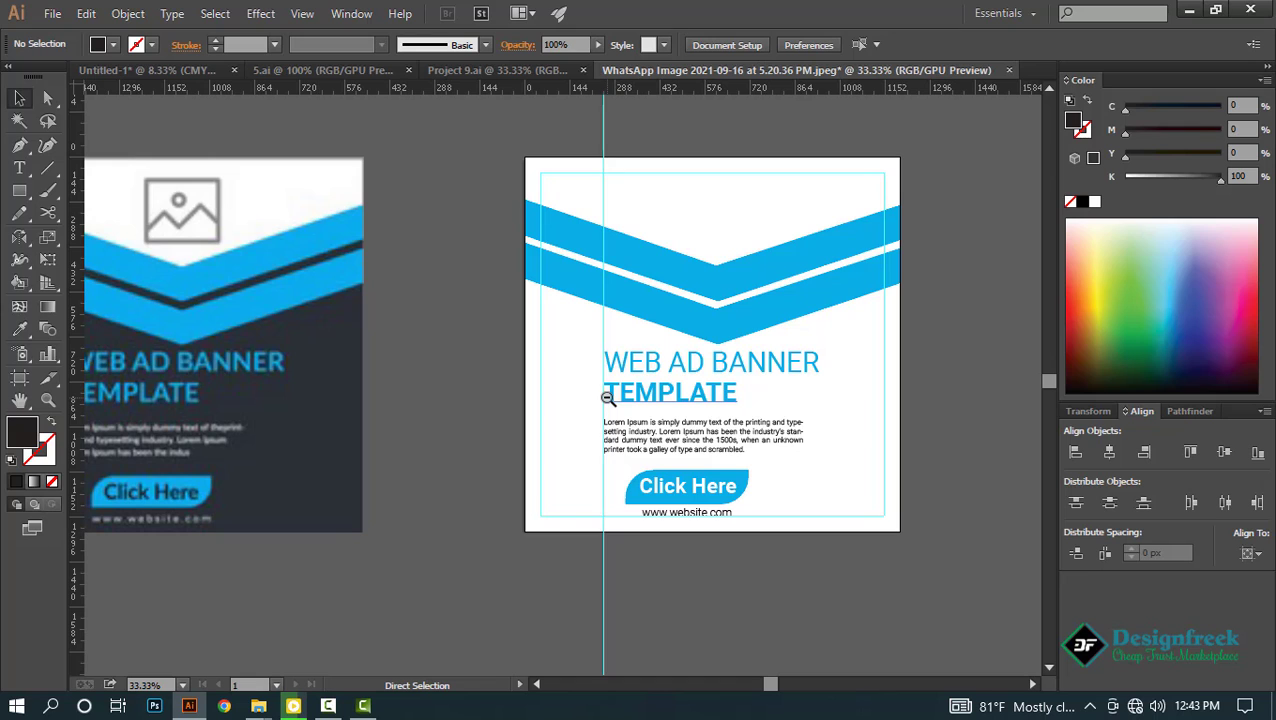
scroll(837, 450, down, 1)
scroll(860, 401, up, 2)
scroll(883, 448, down, 2)
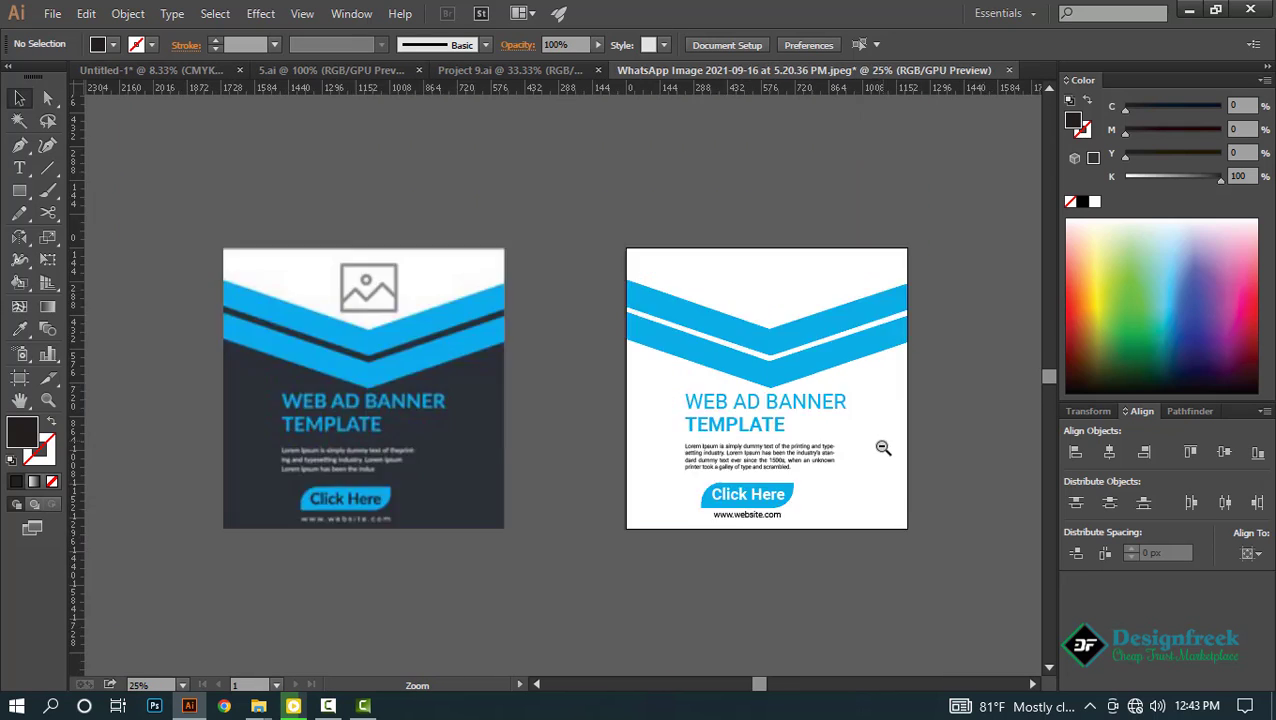
scroll(883, 448, up, 1)
drag(530, 529, 905, 219)
Put the black rectangle behind the artwork and pull a new anchor point midway along its upper edge down to about Y 437 px.
key(p)
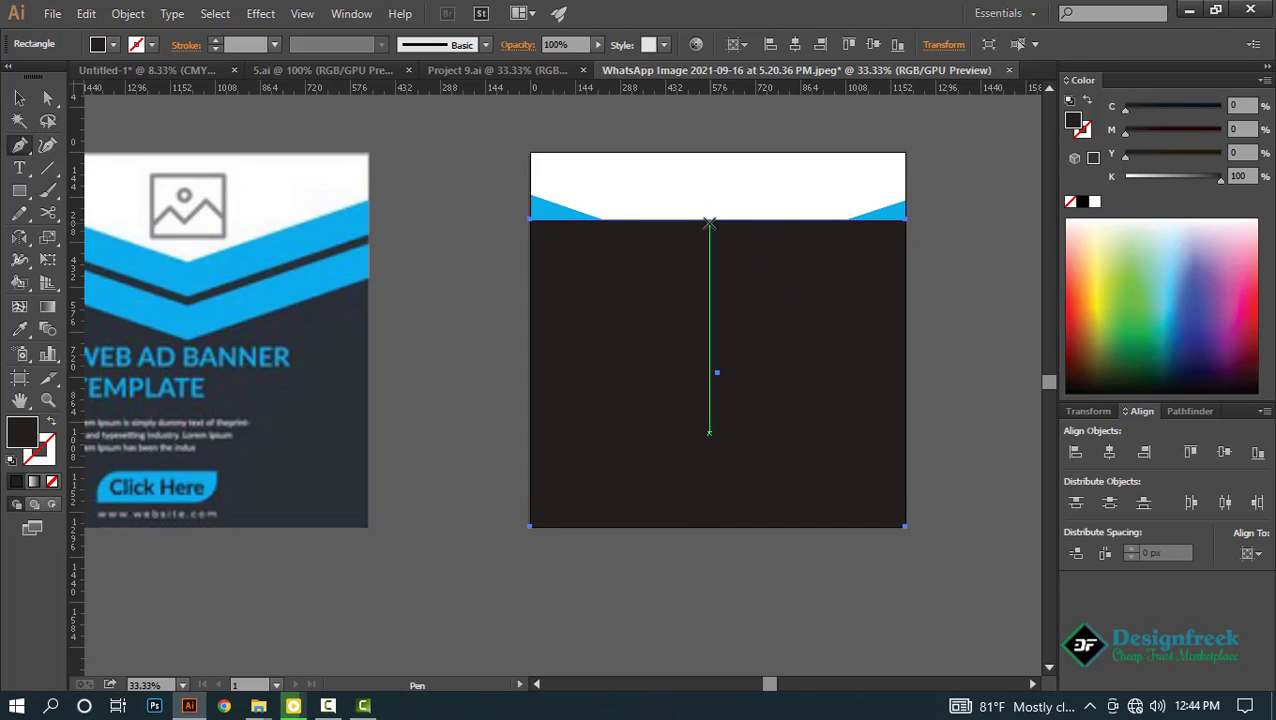
click(710, 220)
key(a)
drag(710, 220, 711, 289)
key(v)
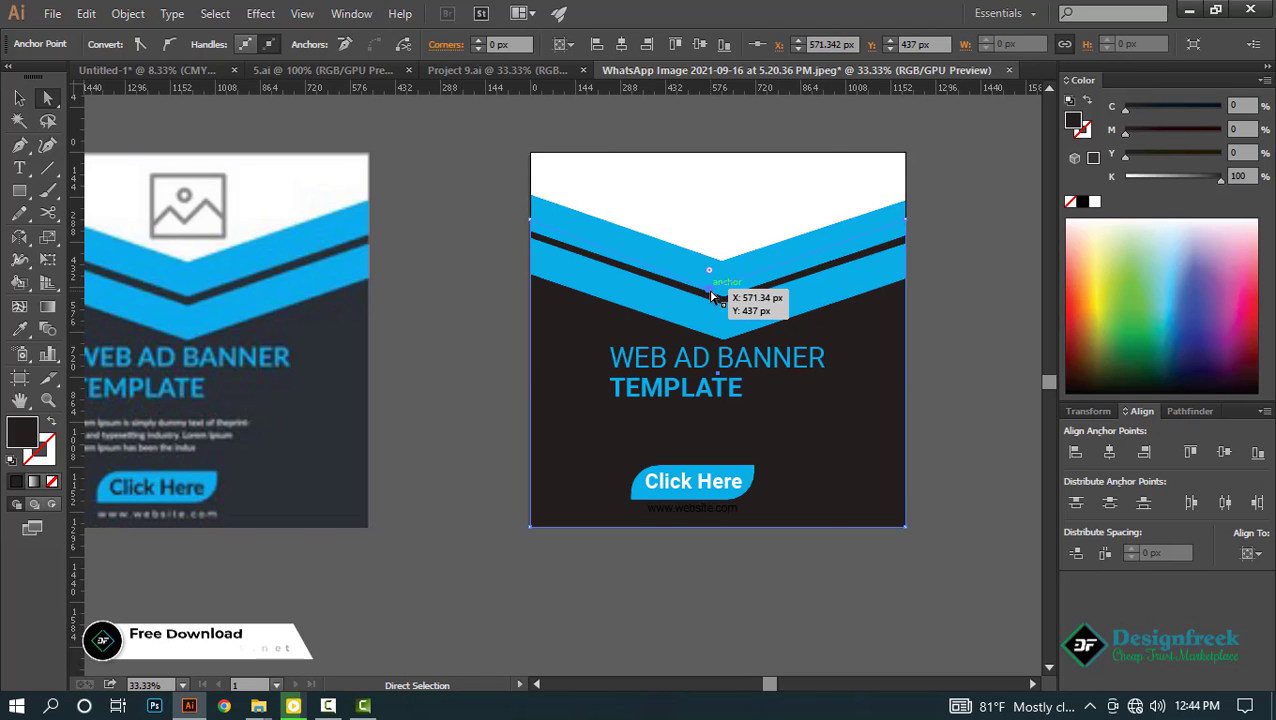
Fill the background panel with the dark slate colour sampled from the reference image.
key(i)
click(344, 440)
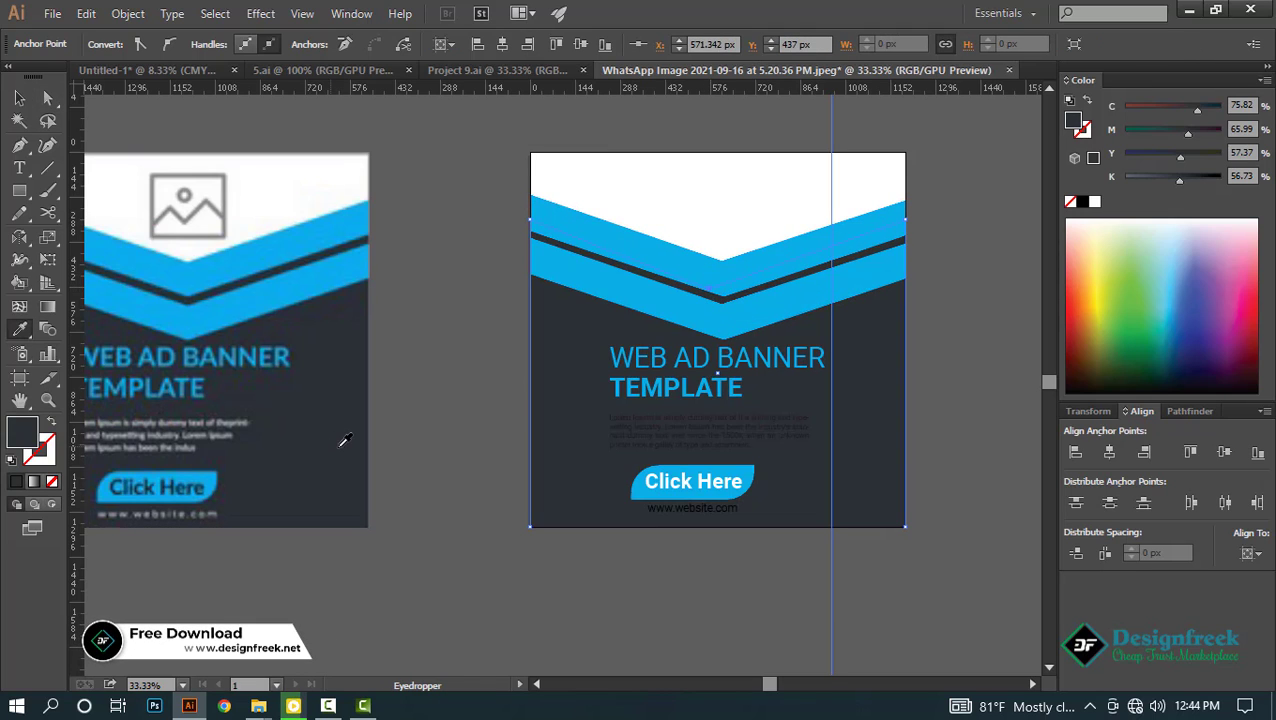
key(v)
click(679, 437)
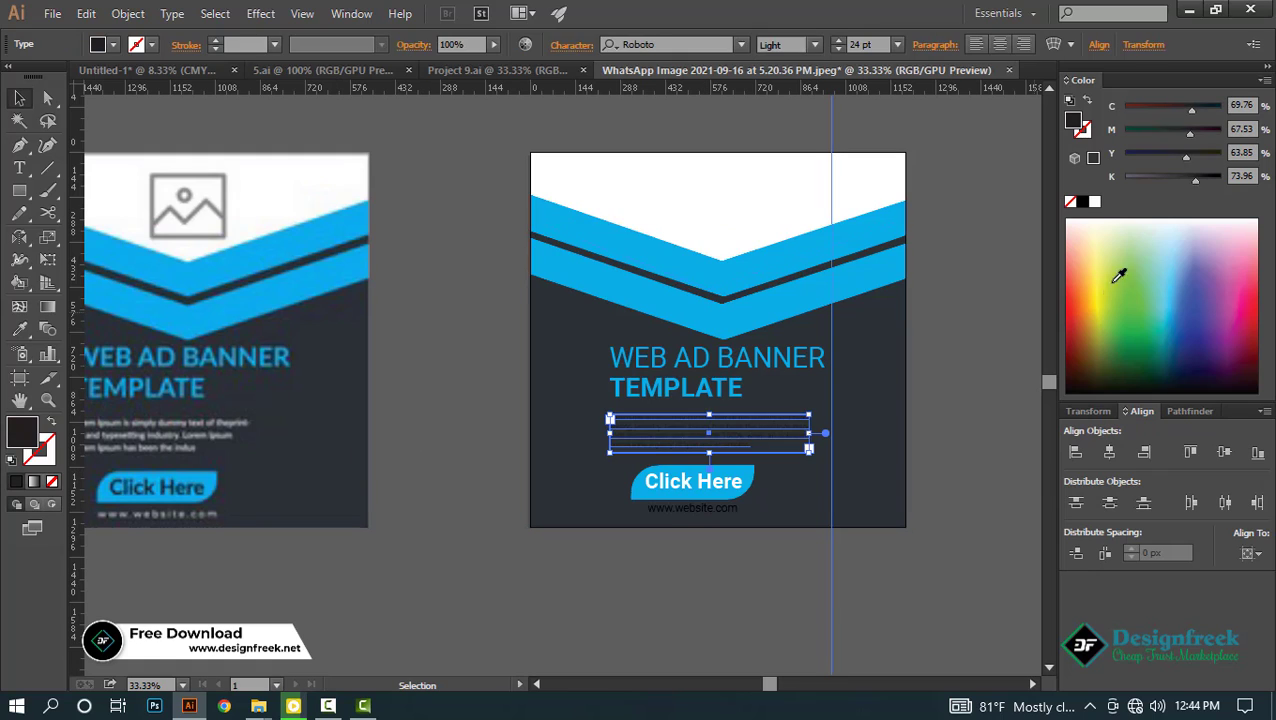
click(1094, 202)
click(987, 407)
click(712, 508)
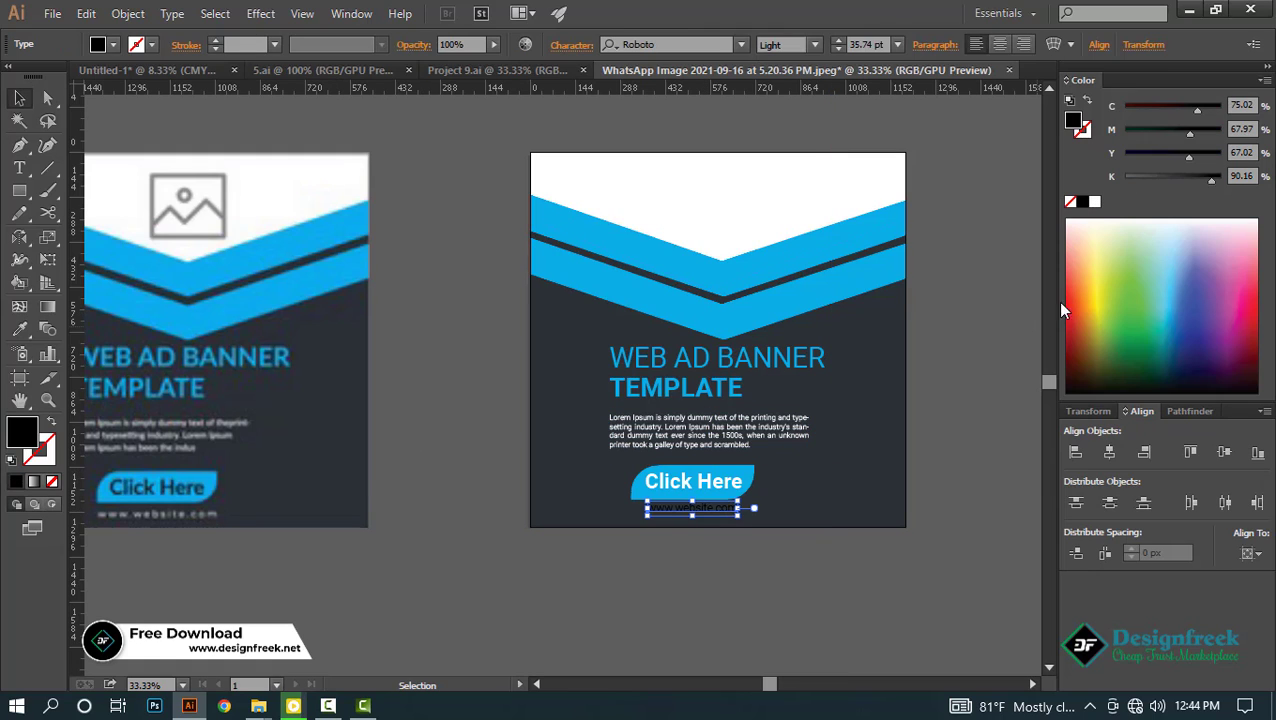
click(1094, 202)
click(963, 352)
Unlock the guides, delete the vertical guide at the headline's left edge, and lock the remaining guides again.
drag(963, 352, 904, 370)
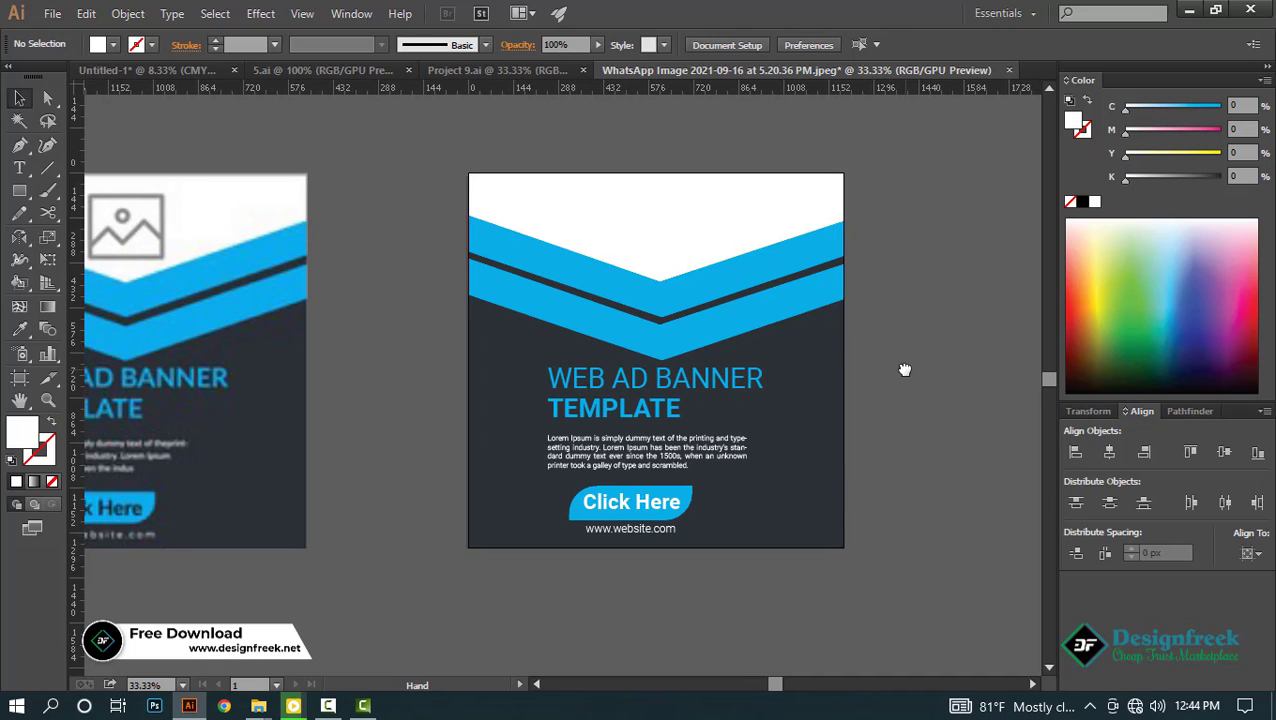
scroll(614, 443, down, 2)
scroll(618, 451, up, 4)
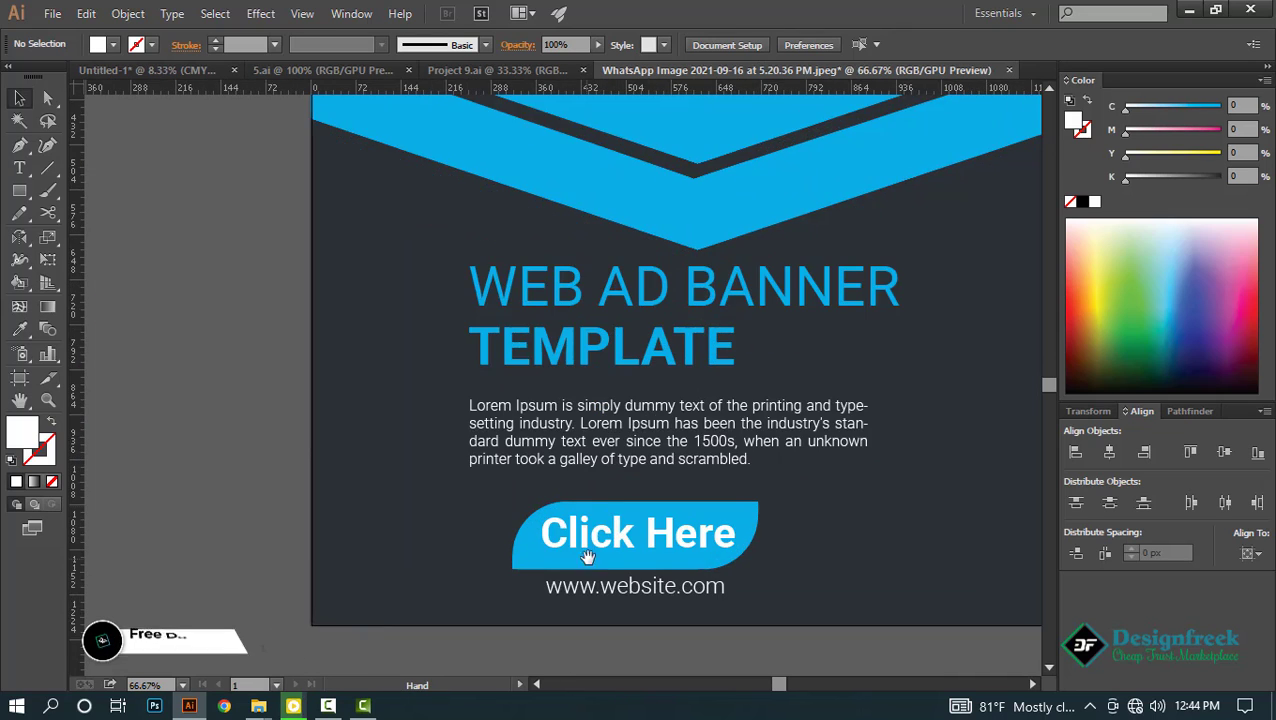
drag(587, 555, 608, 472)
scroll(608, 470, down, 4)
drag(601, 352, 603, 388)
scroll(602, 389, up, 2)
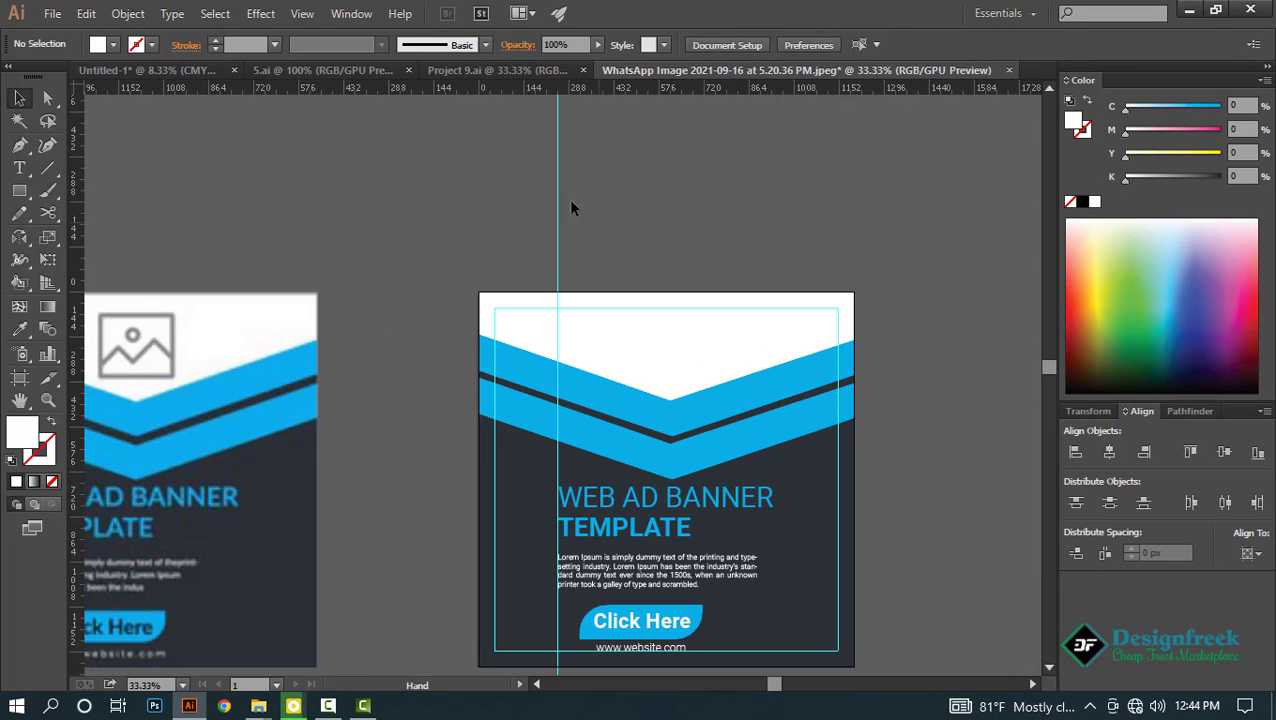
right_click(610, 182)
click(640, 361)
click(557, 240)
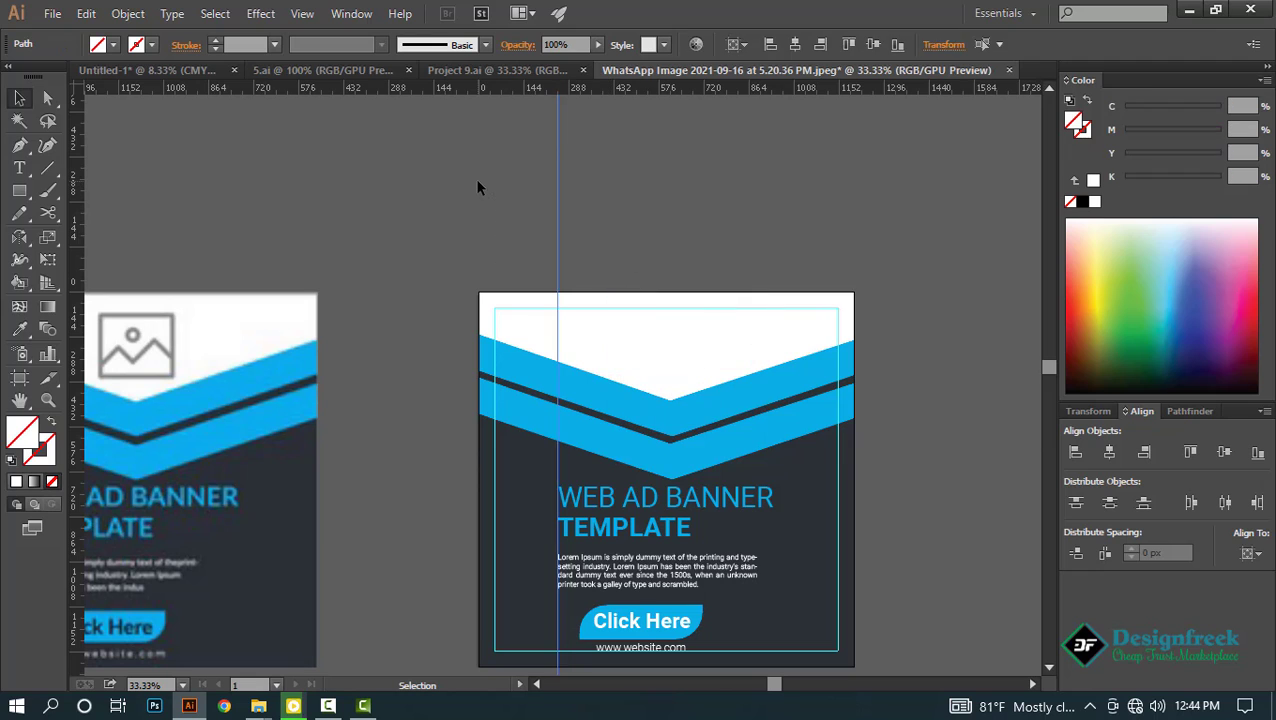
right_click(530, 168)
click(606, 335)
Delete the reference image beside the artboard.
scroll(432, 355, up, 2)
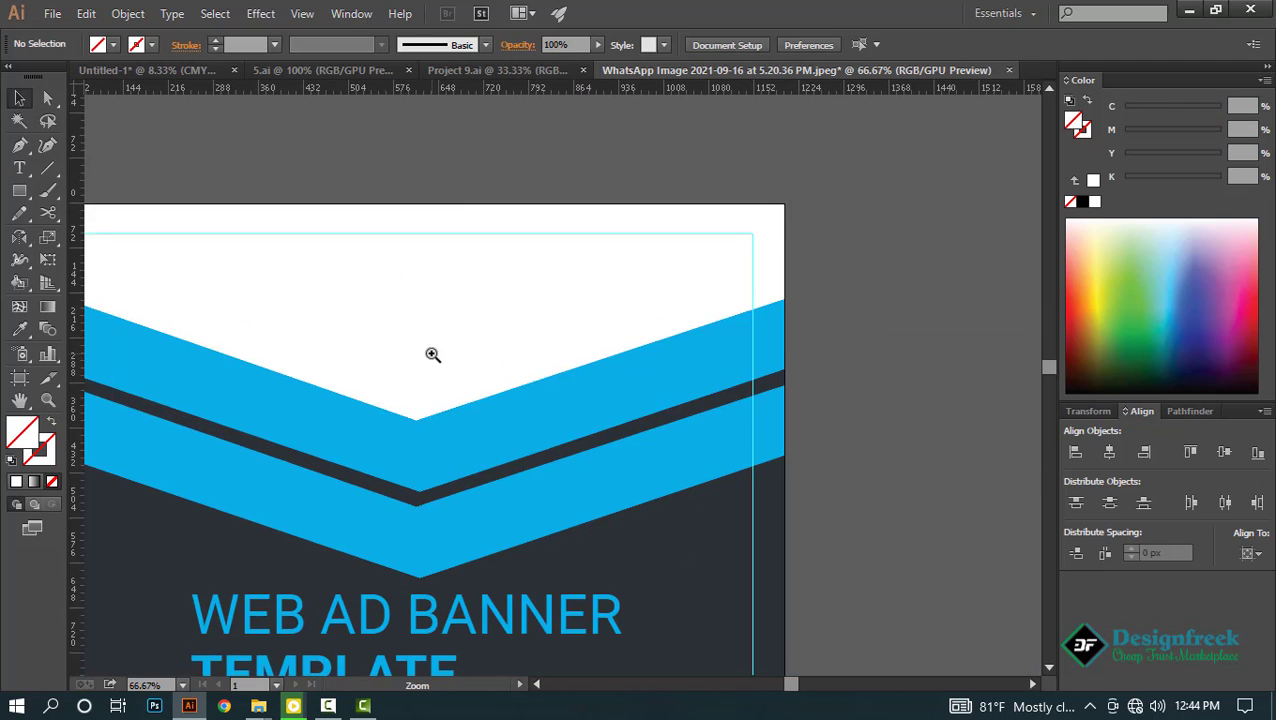
scroll(432, 355, down, 1)
drag(446, 347, 718, 327)
scroll(676, 318, down, 2)
click(361, 408)
key(Delete)
key(alt+space)
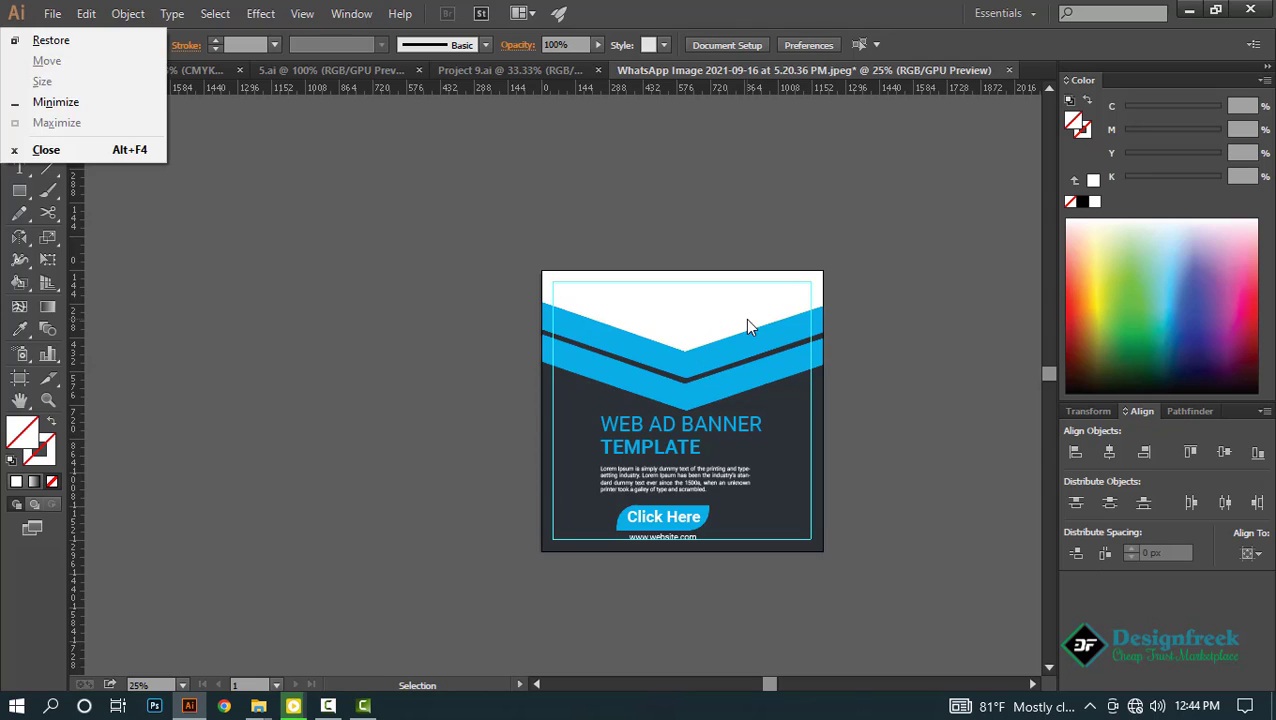
key(Escape)
Draw a rectangle across the artboard's upper part and use Shape Builder with the upper chevron to separate the area above it.
scroll(712, 308, up, 2)
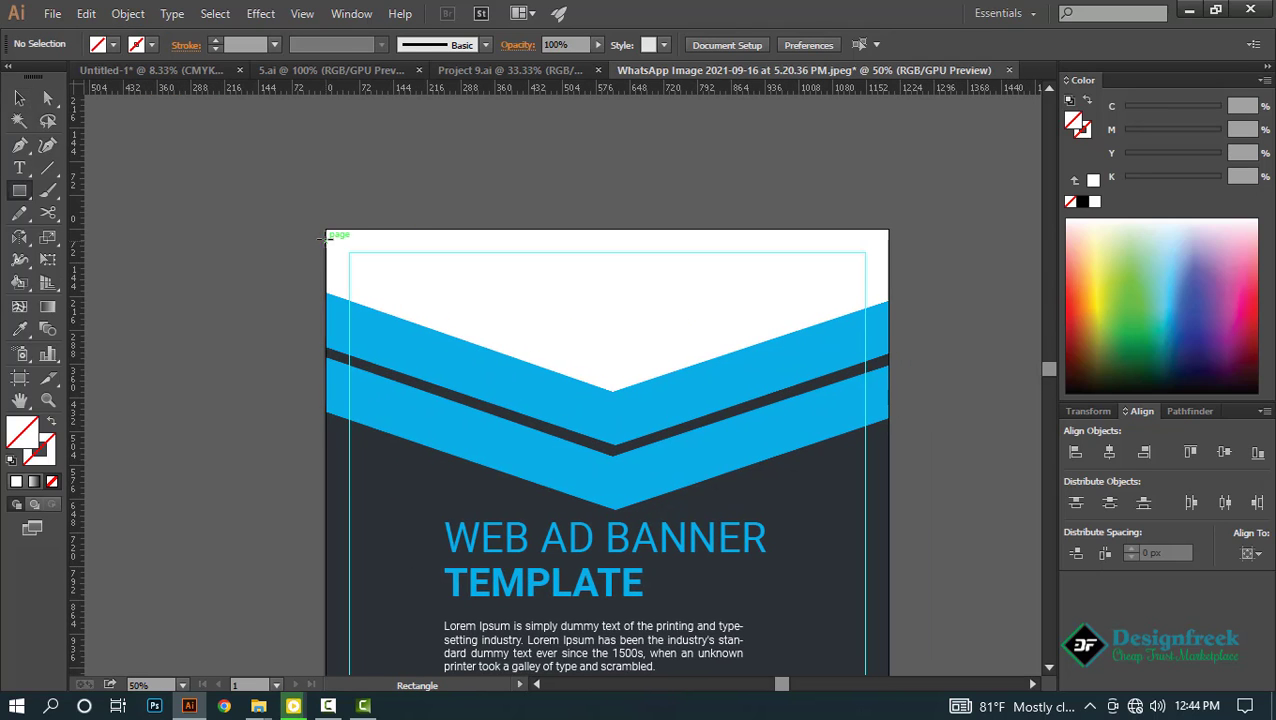
drag(436, 279, 888, 403)
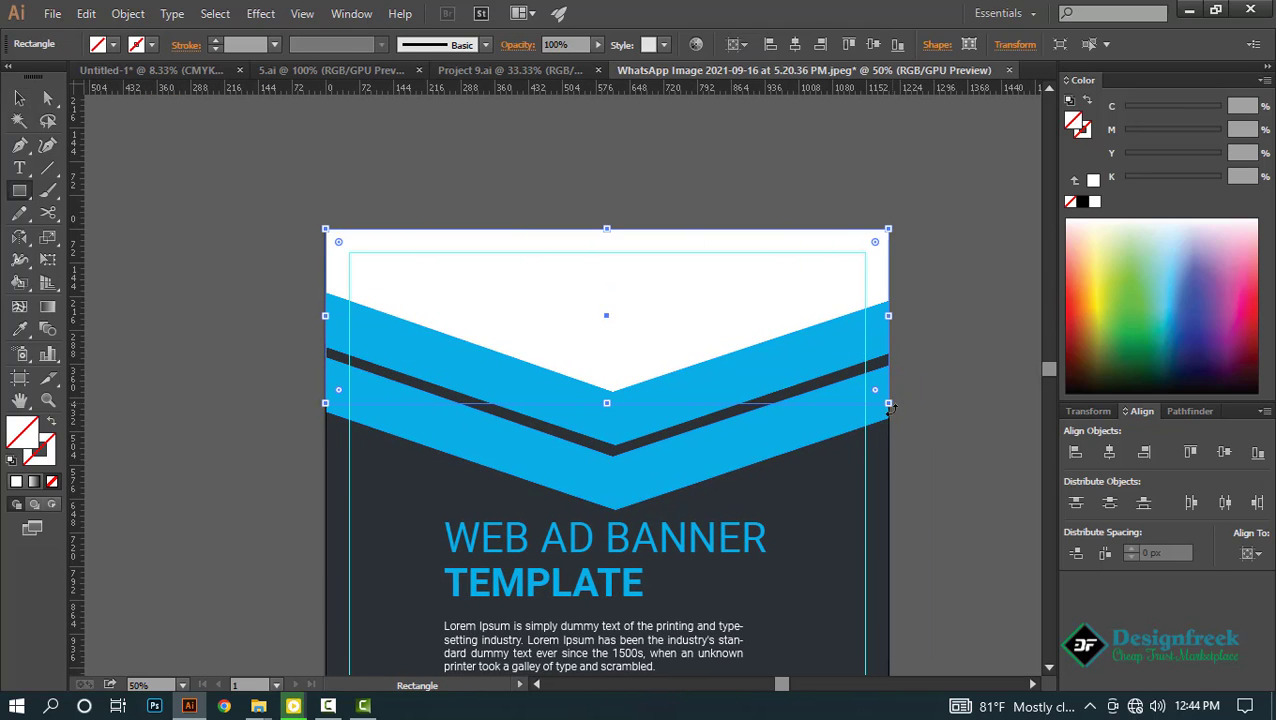
key(v)
shift+click(750, 373)
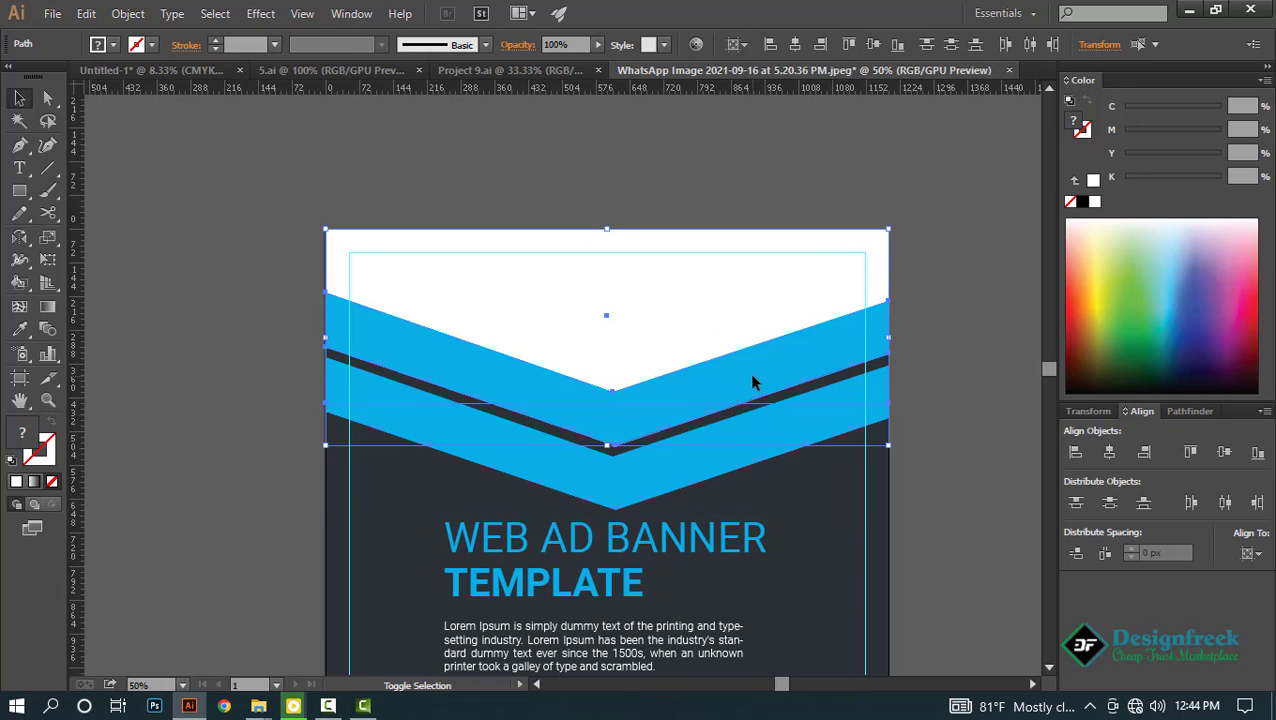
key(shift+m)
click(710, 326)
key(v)
key(ctrl+shift+a)
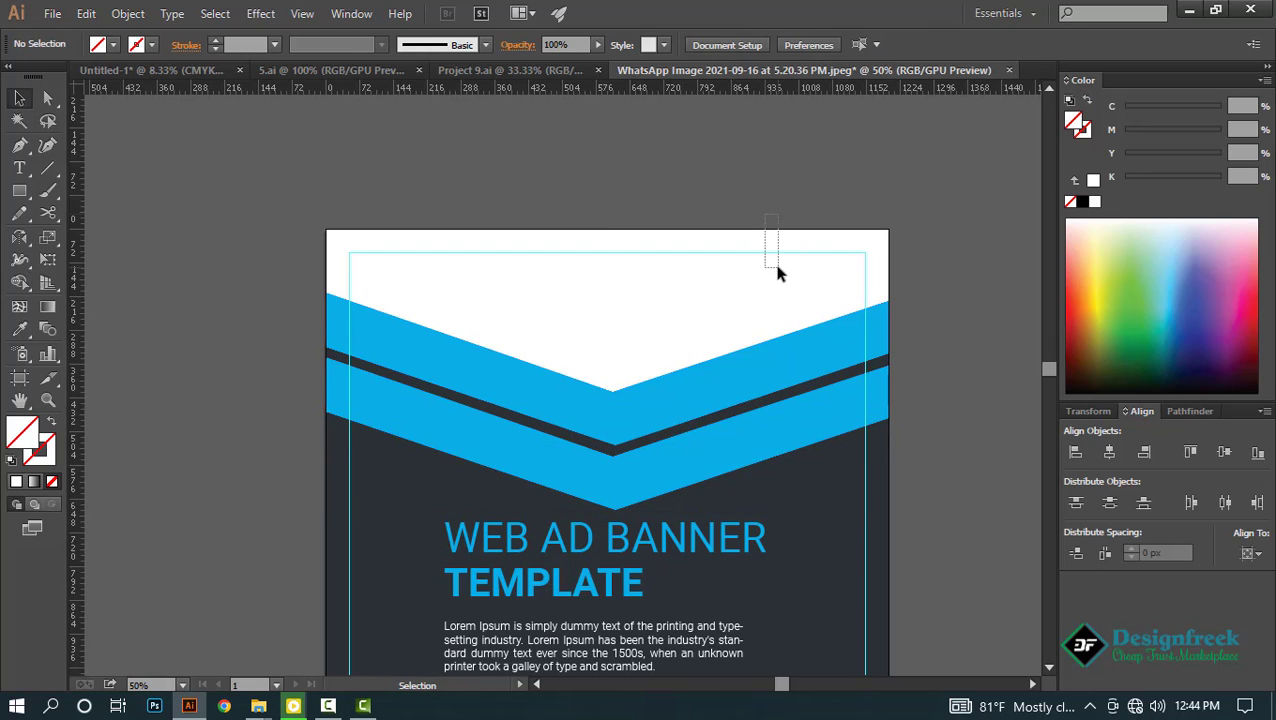
Delete the leftover rectangle piece below the chevron's upper edge in Outline view, and return to the preview.
drag(777, 266, 772, 270)
key(ctrl+shift+a)
key(ctrl+y)
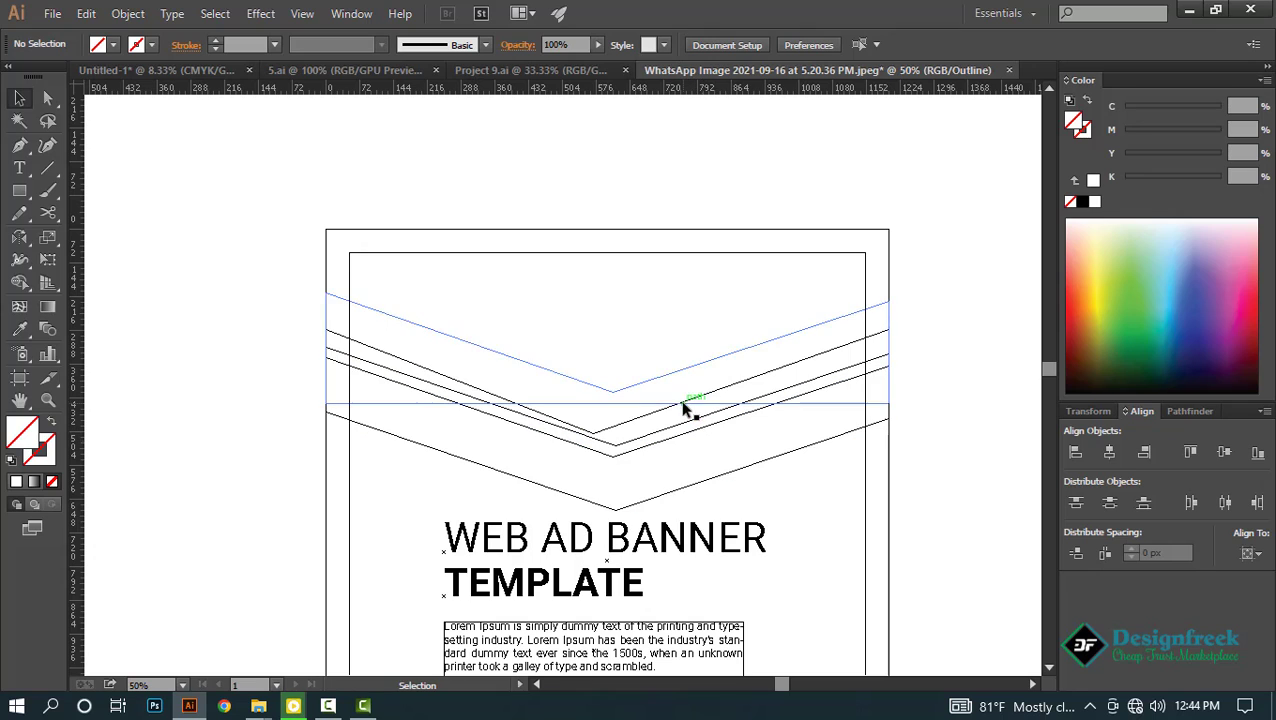
click(641, 406)
key(Delete)
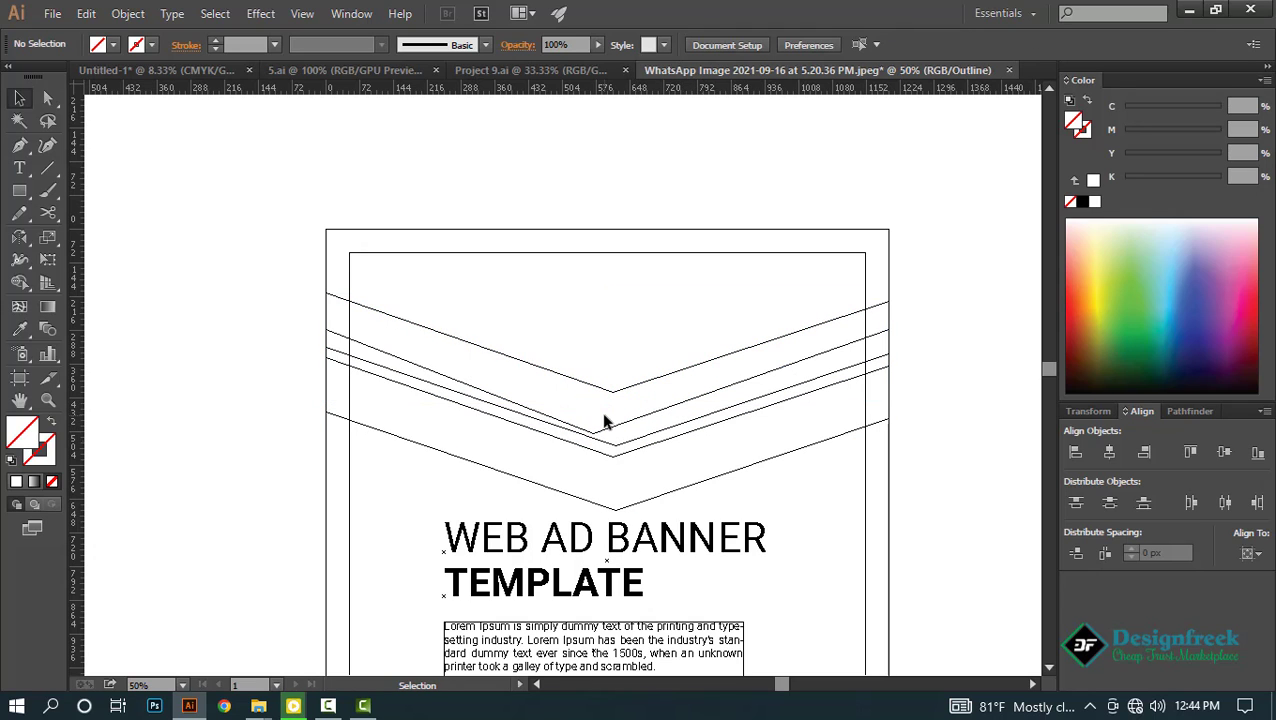
key(ctrl+y)
Fill the pointed shape above the upper chevron with white and move it straight up off the artboard.
click(604, 421)
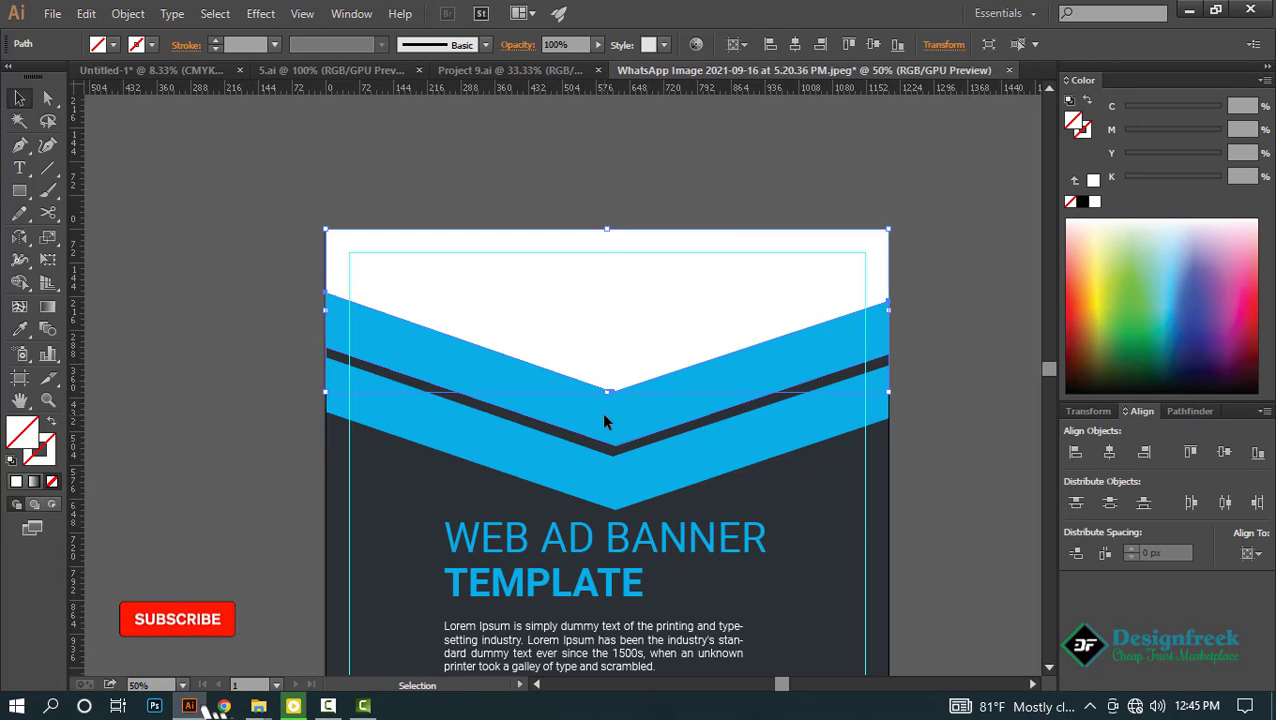
scroll(604, 419, down, 1)
scroll(628, 365, up, 2)
drag(627, 364, 661, 190)
click(798, 284)
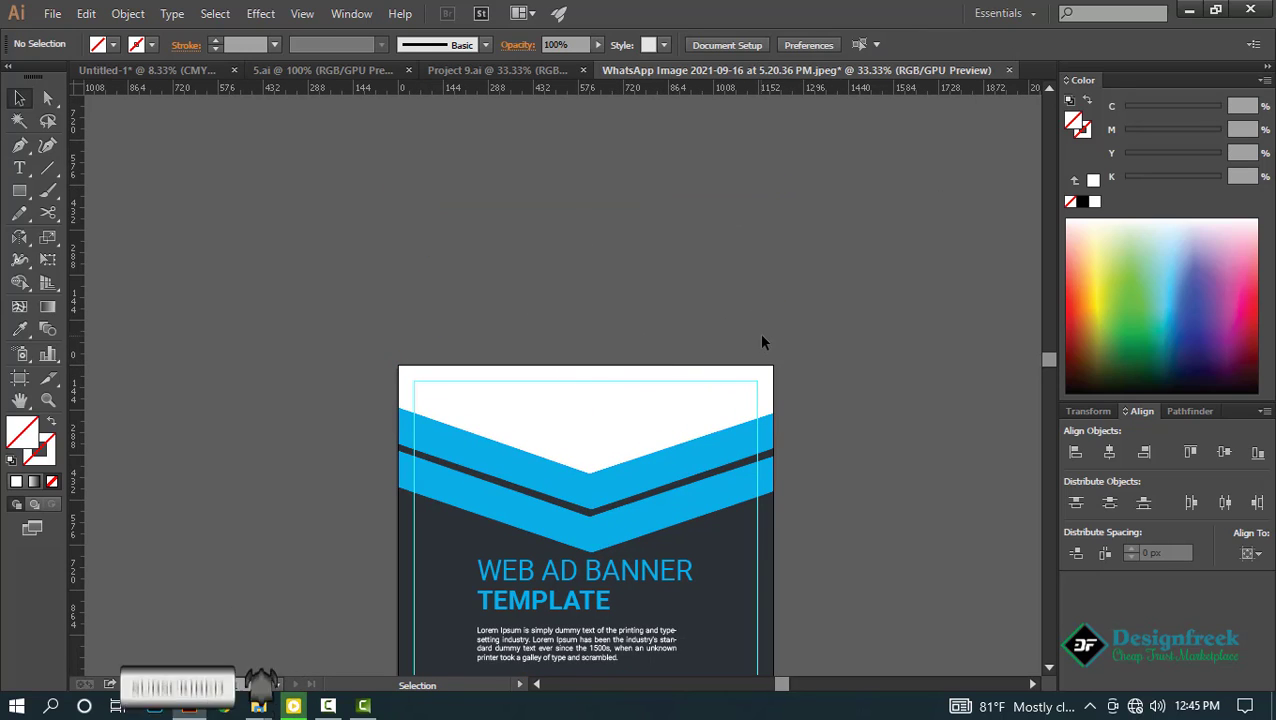
click(748, 383)
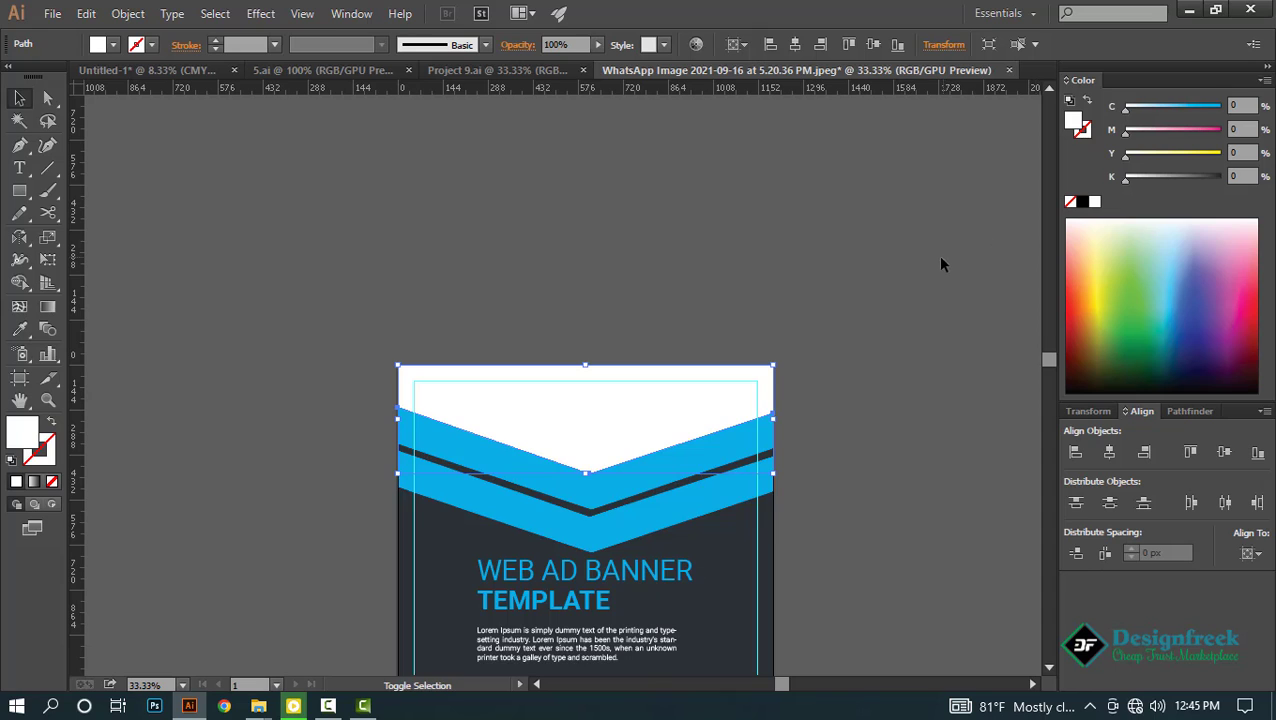
drag(814, 178, 801, 285)
click(760, 301)
click(1095, 202)
click(850, 318)
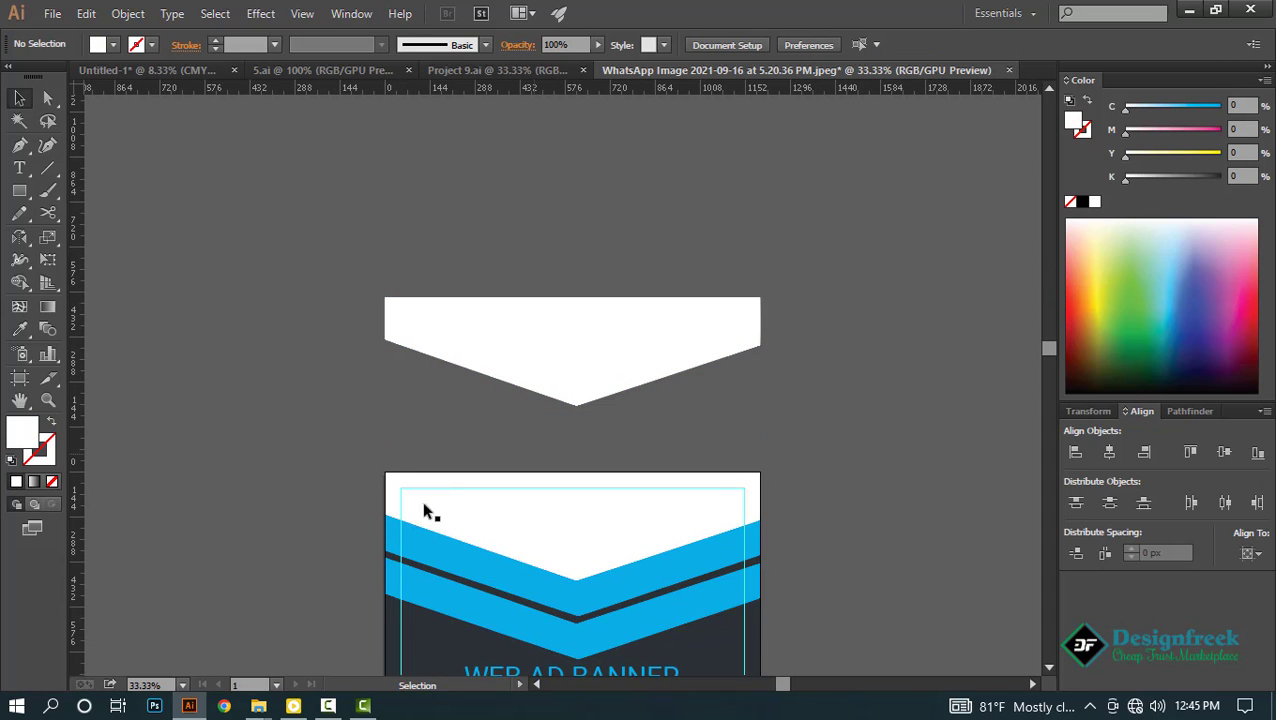
Place black_and_blue_burger_95881_16x9.jpg from the Youtube > Product folder over the white pointed shape and send the image to the back.
mouse_move(262, 707)
click(228, 660)
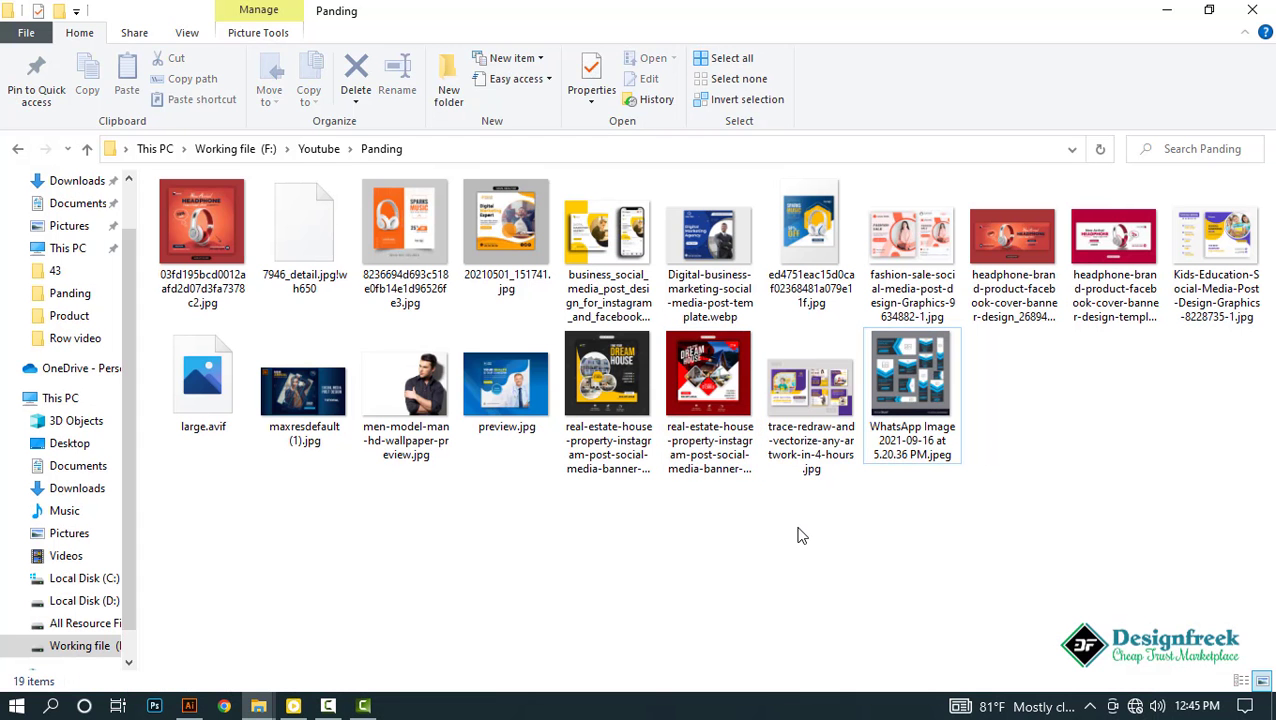
key(alt+Up)
double_click(242, 249)
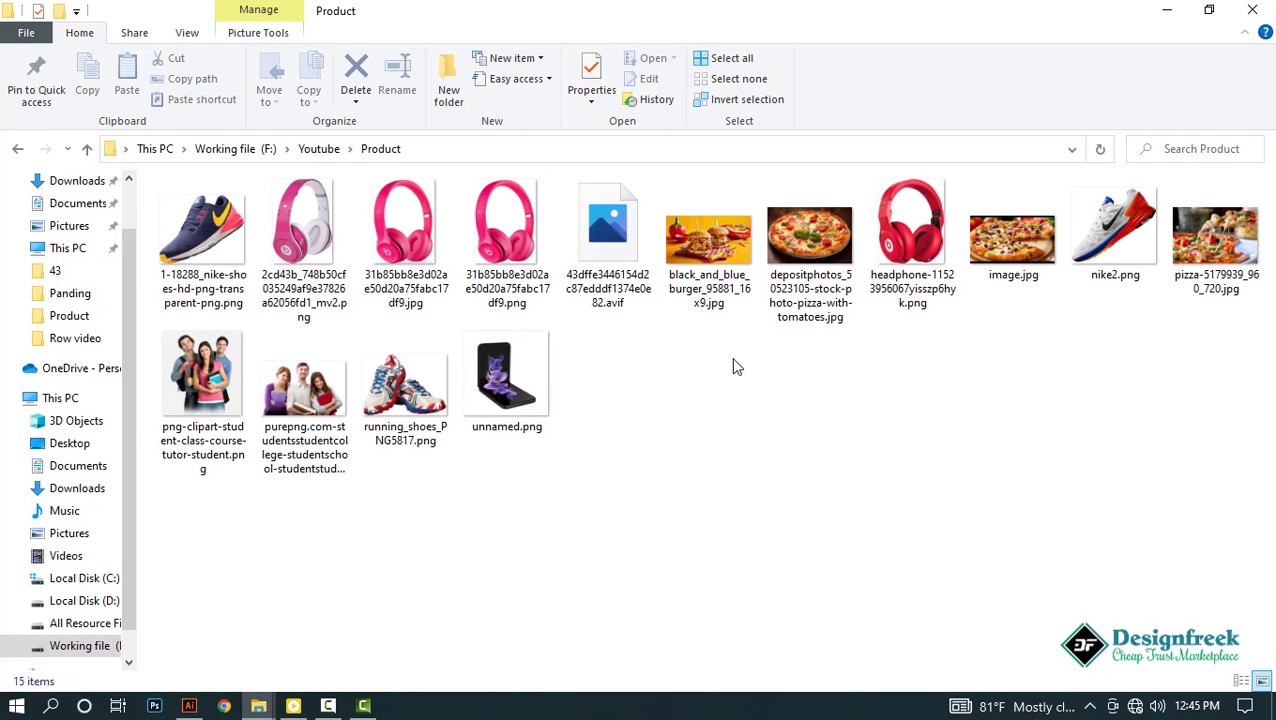
drag(708, 240, 588, 370)
key(ctrl+shift+bracketleft)
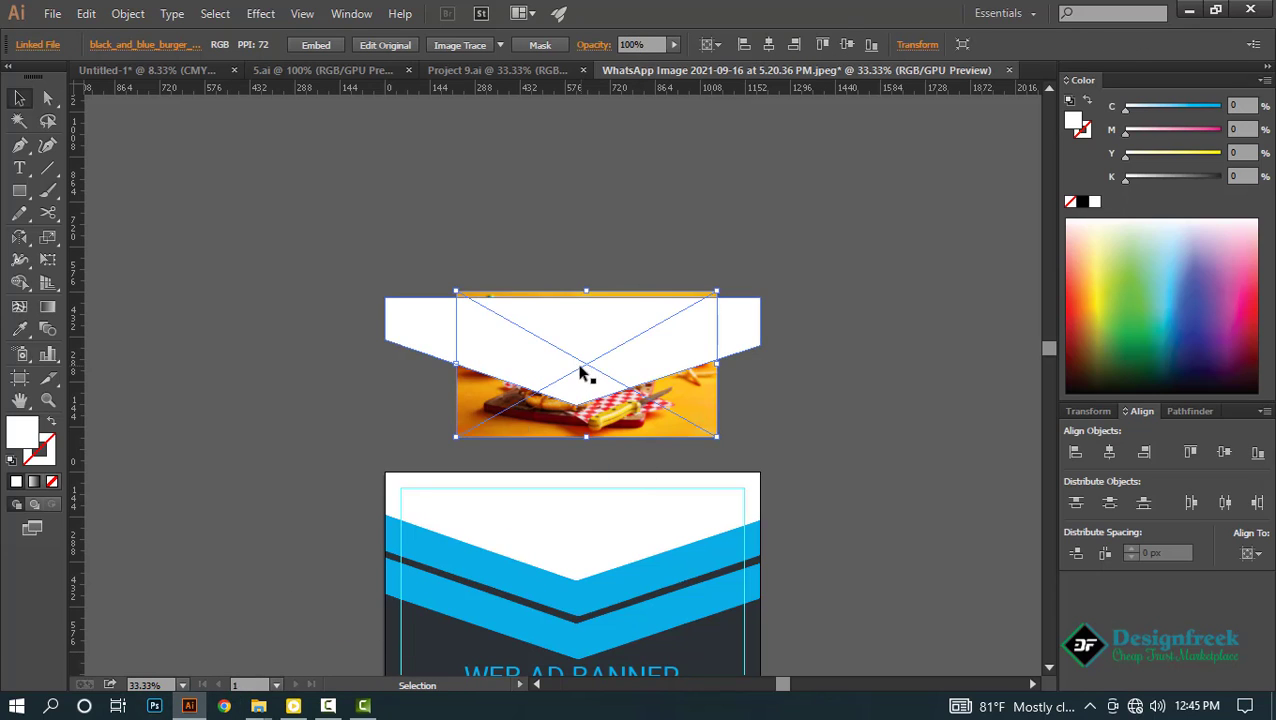
Turn the pointed shape's white fill into an outline, scale the burger photo to the shape's full width, and move the photo up.
click(541, 360)
key(slash)
drag(647, 434, 633, 416)
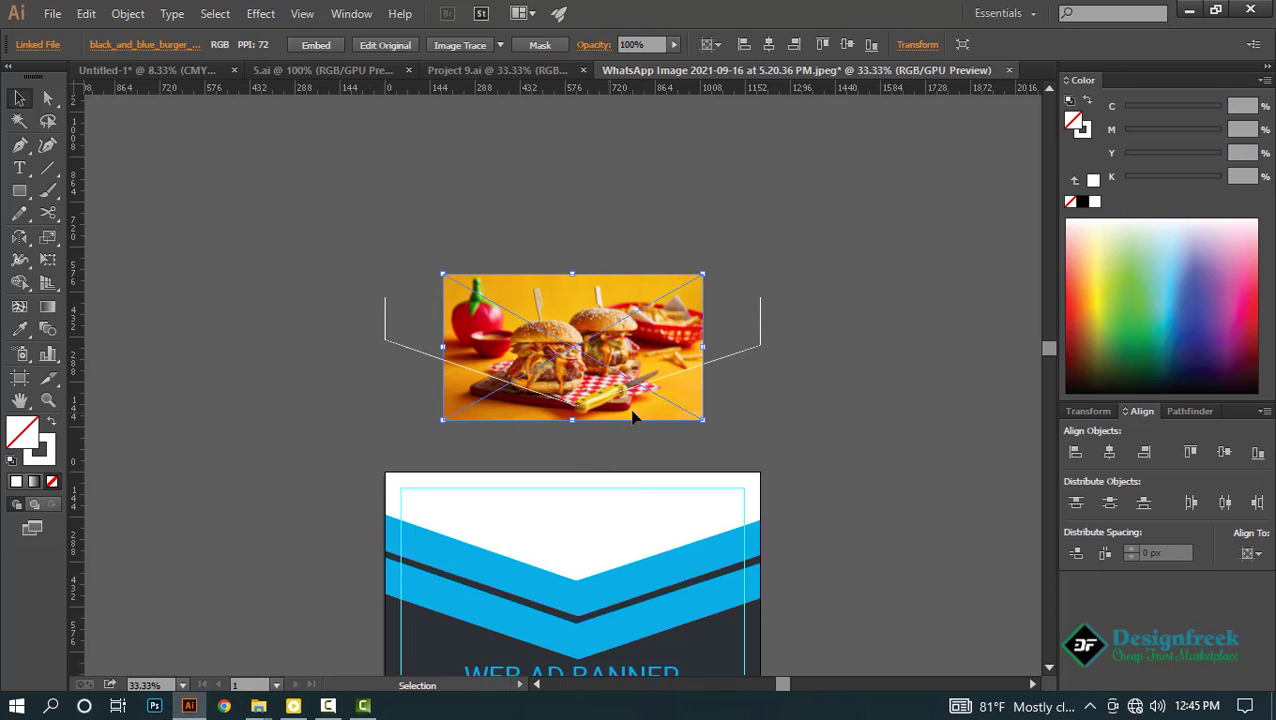
drag(704, 347, 760, 347)
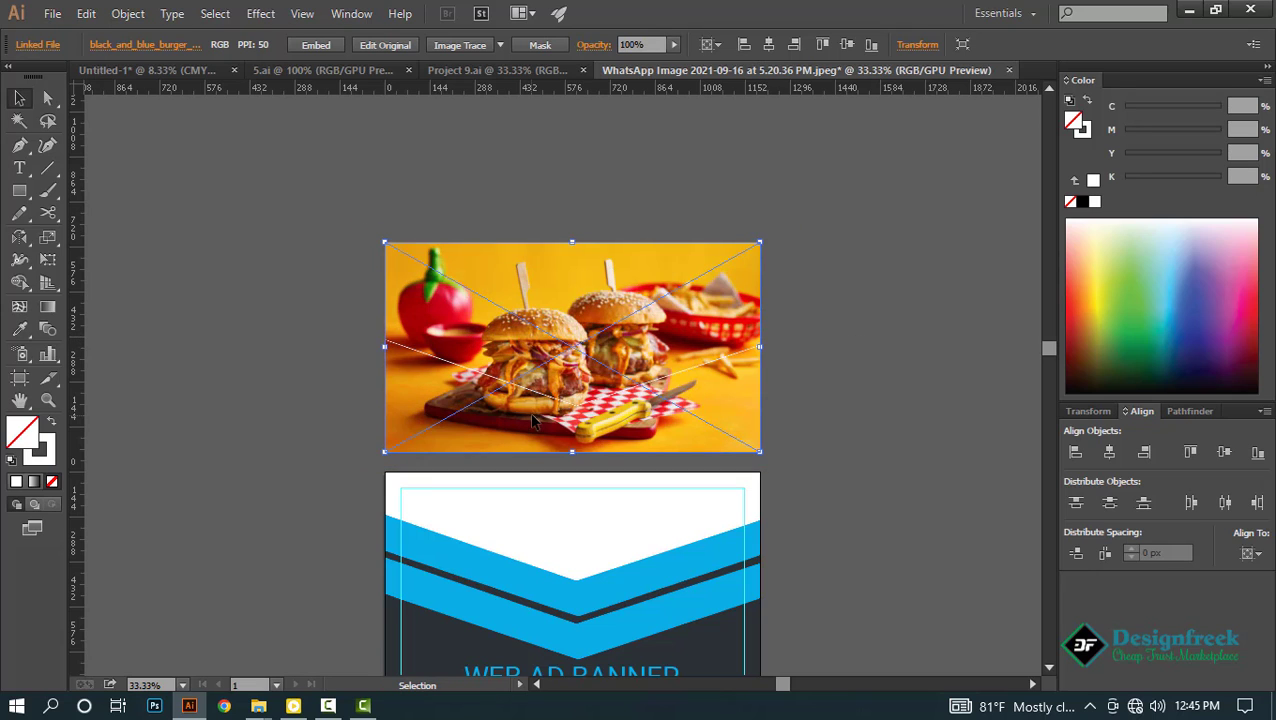
drag(532, 420, 555, 398)
Set the pointed shape's white stroke to 6 pt.
click(563, 405)
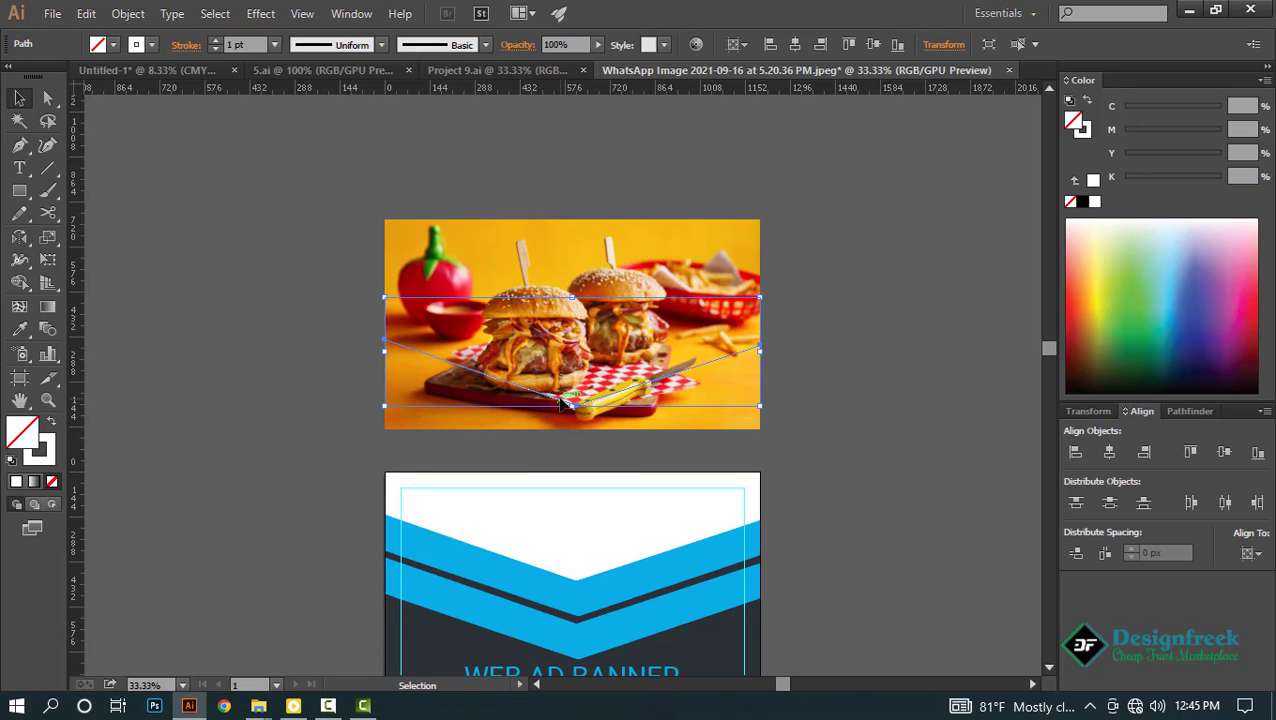
scroll(563, 400, up, 3)
text(6)
click(210, 212)
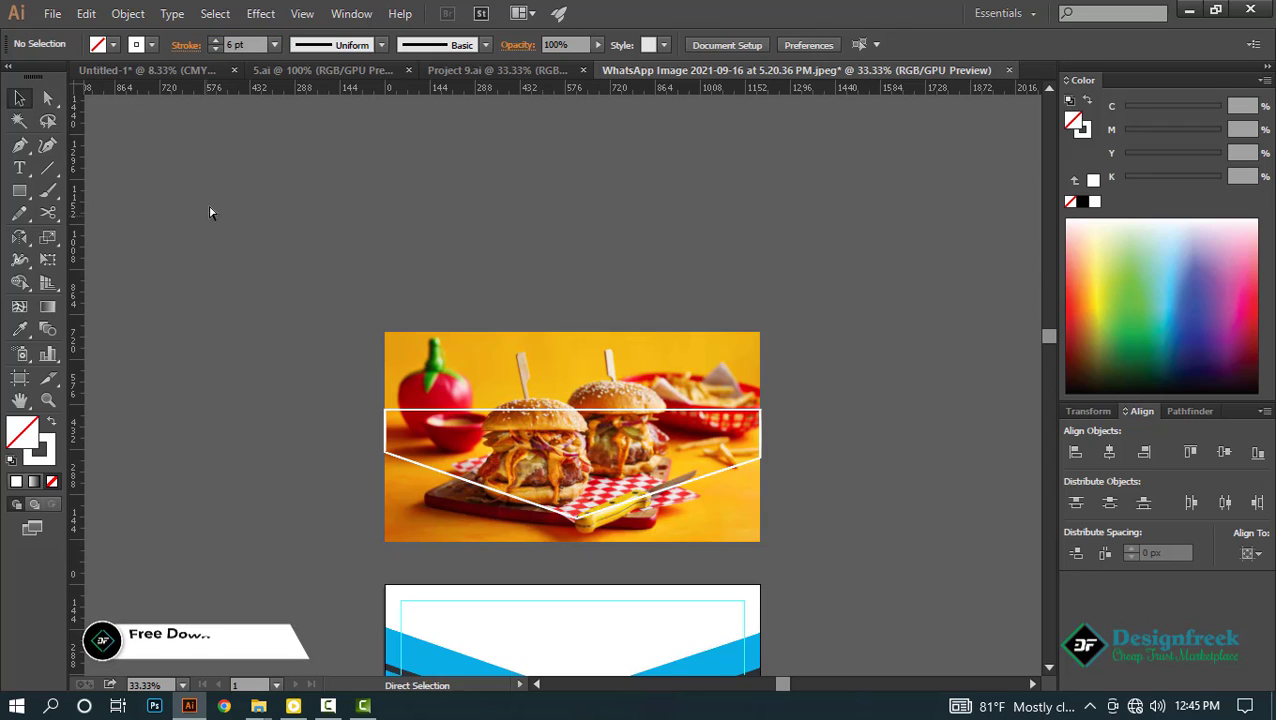
Make a clipping mask from the pointed outline and the burger photo.
click(577, 497)
key(ctrl+a)
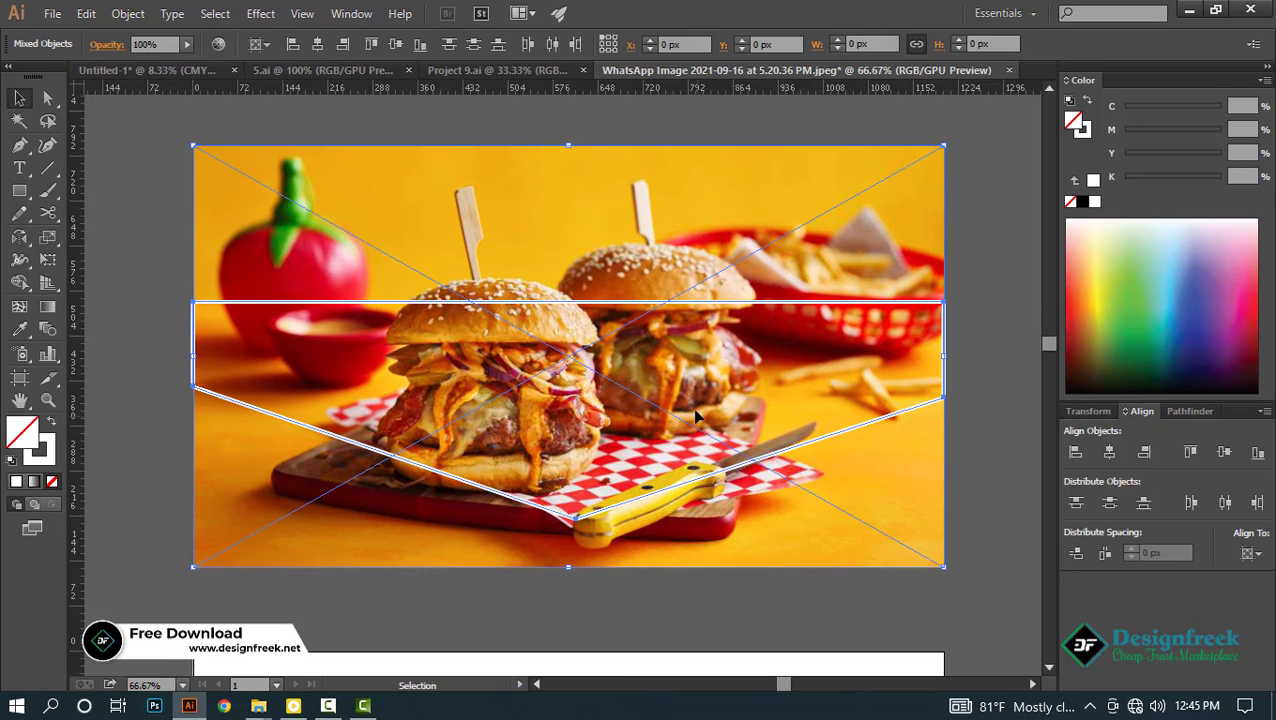
right_click(696, 411)
click(757, 518)
scroll(591, 353, down, 3)
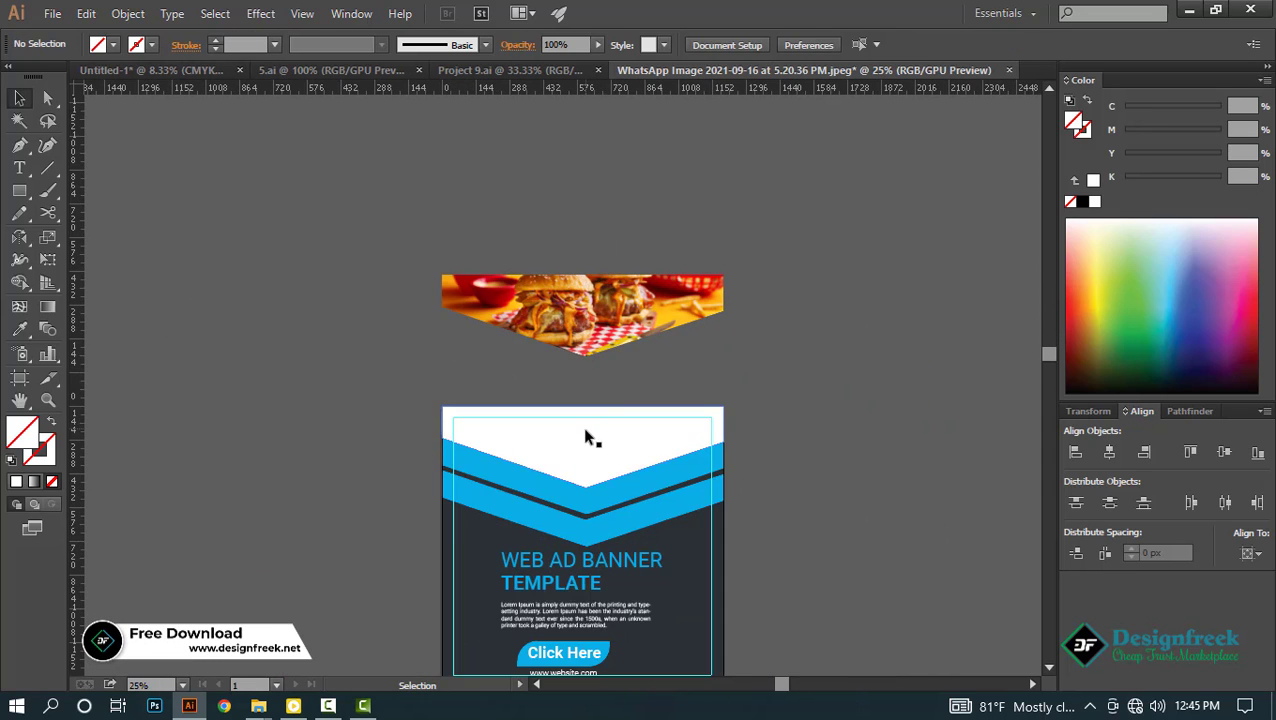
Align the clipped burger photo vertically with the white pointed shape above the upper chevron.
click(580, 328)
click(1224, 453)
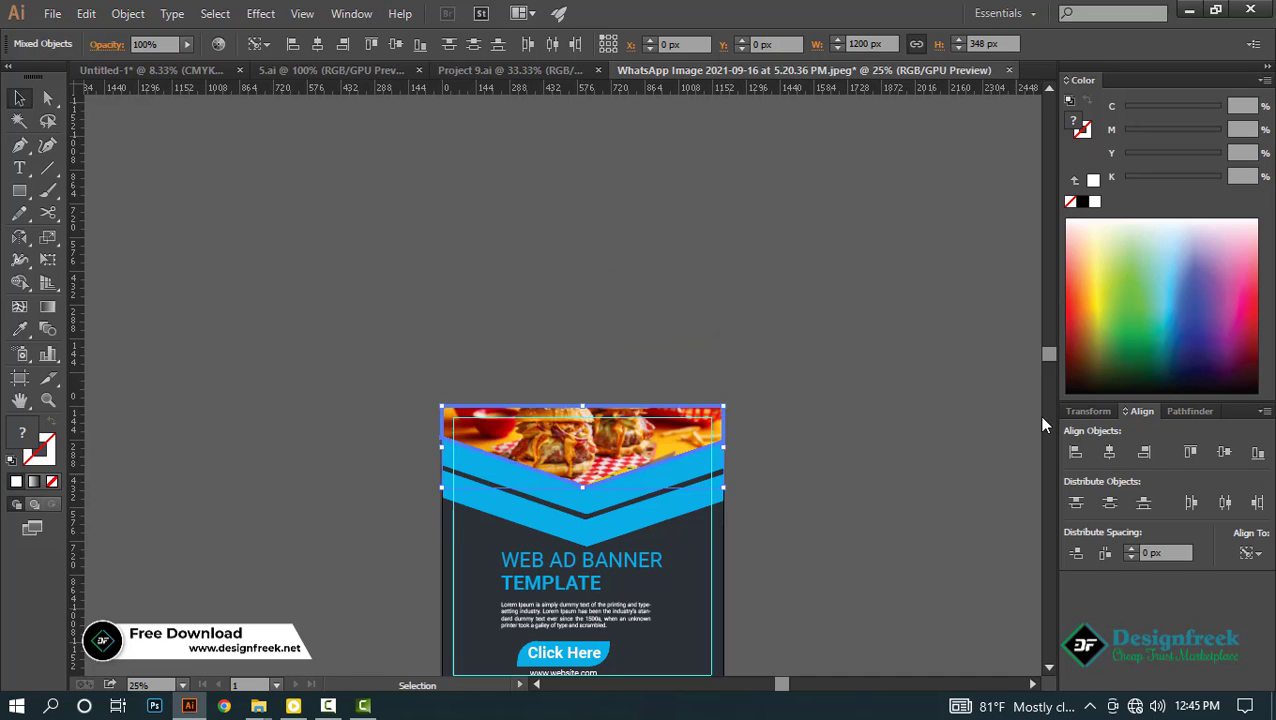
scroll(820, 270, down, 3)
scroll(815, 262, up, 2)
Try to delete the clipped header artwork and undo the deletion.
drag(789, 215, 831, 400)
click(831, 400)
drag(443, 208, 663, 351)
click(663, 351)
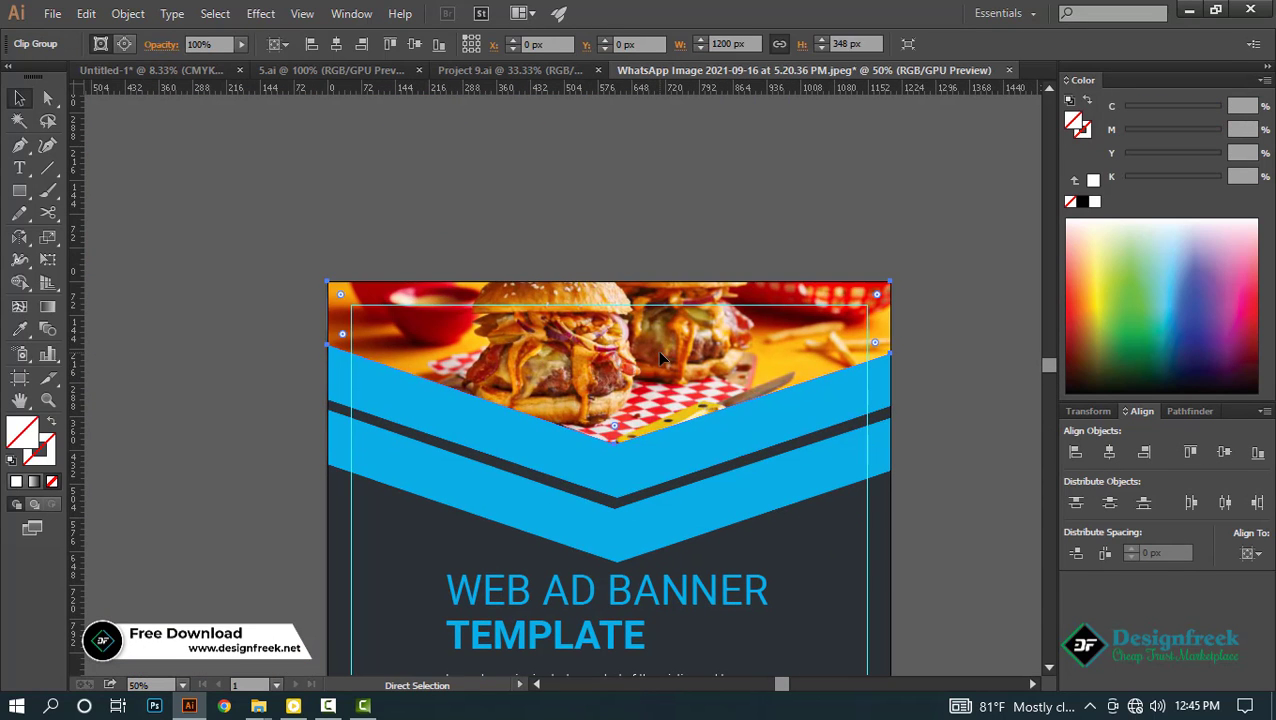
key(Delete)
key(ctrl+z)
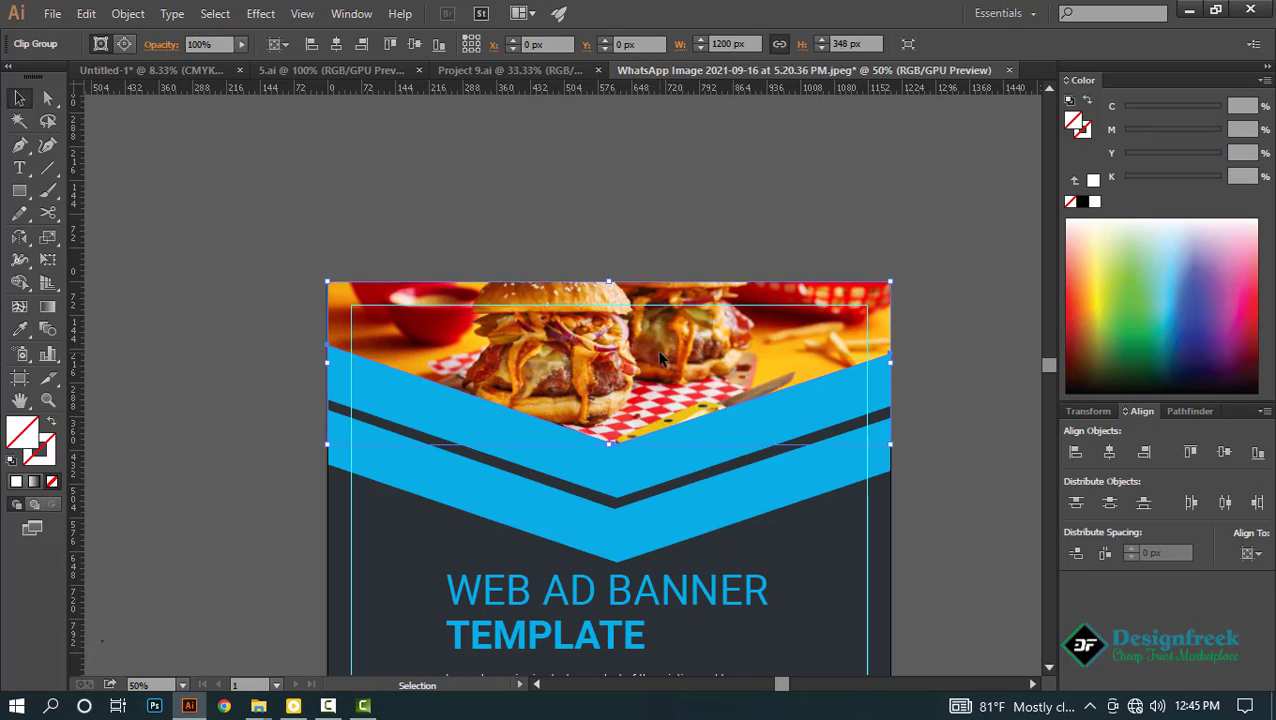
Deselect everything and hide the guides.
key(ctrl+shift+a)
key(ctrl+semicolon)
scroll(508, 356, down, 3)
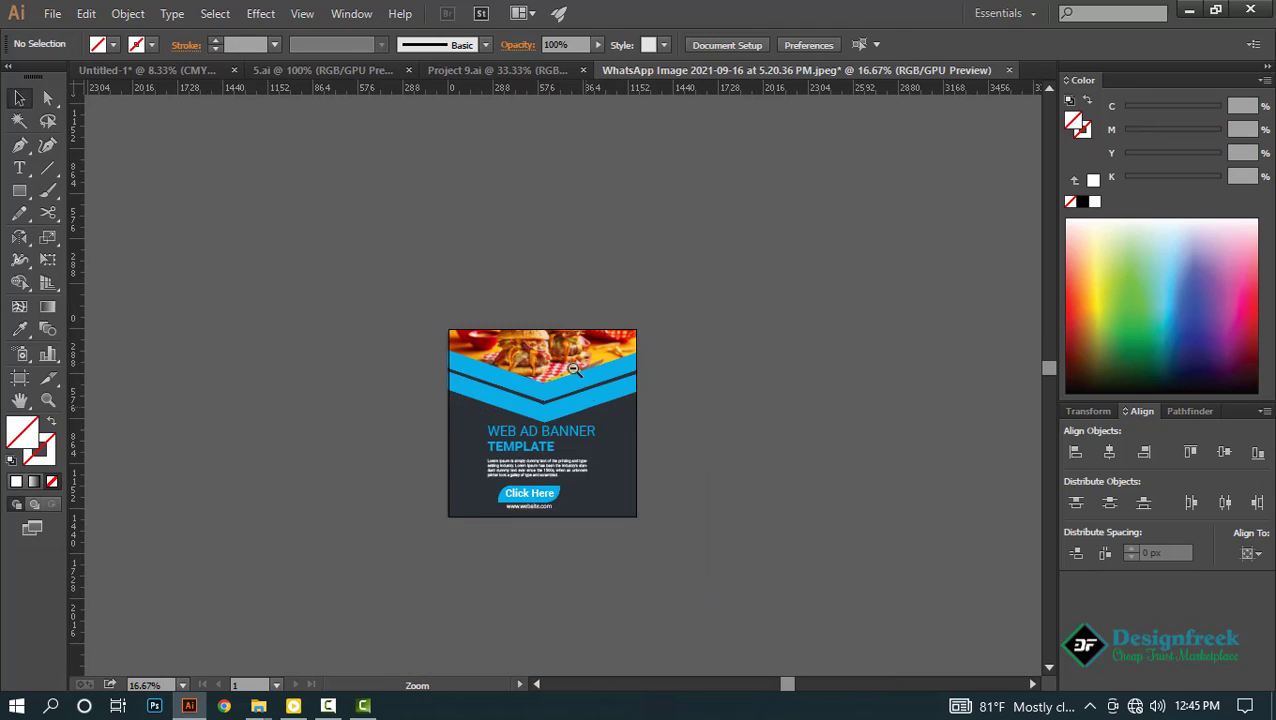
Examine the overall banner layout and the text, button and empty corners of its lower part.
scroll(546, 368, up, 5)
scroll(562, 395, down, 4)
scroll(548, 506, up, 2)
scroll(548, 506, up, 1)
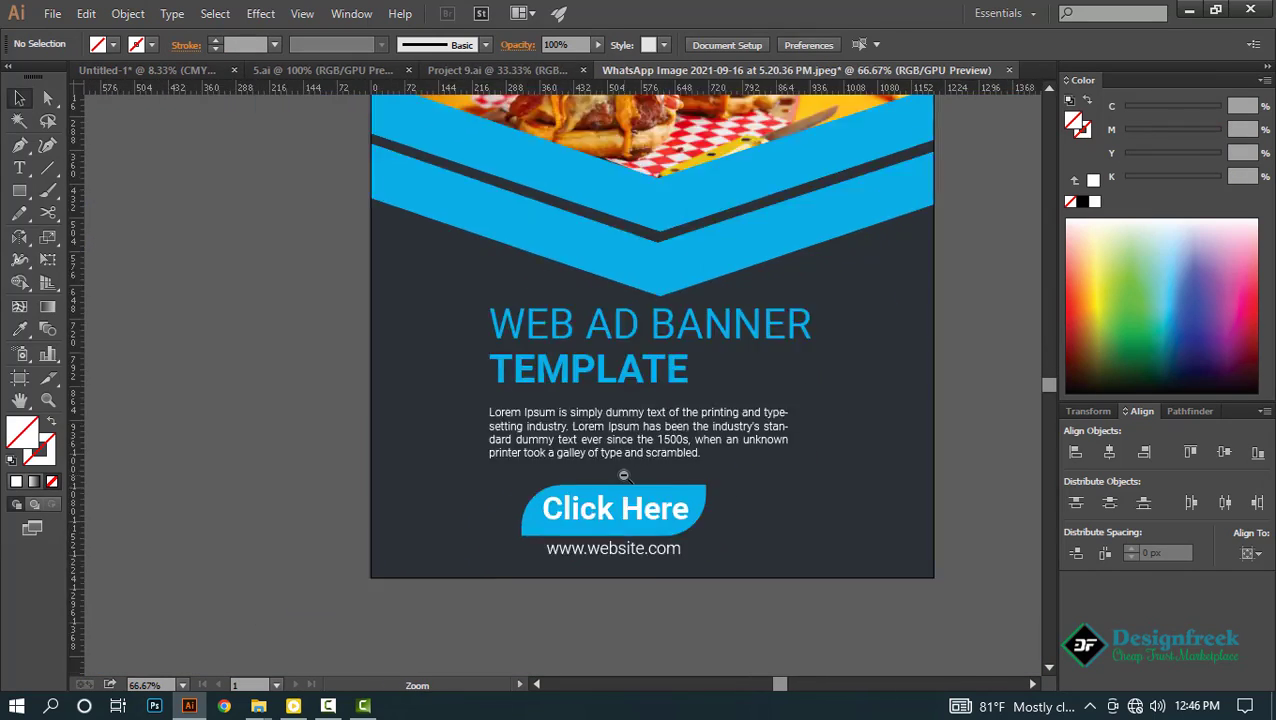
scroll(600, 450, down, 2)
scroll(766, 396, up, 2)
scroll(766, 396, down, 3)
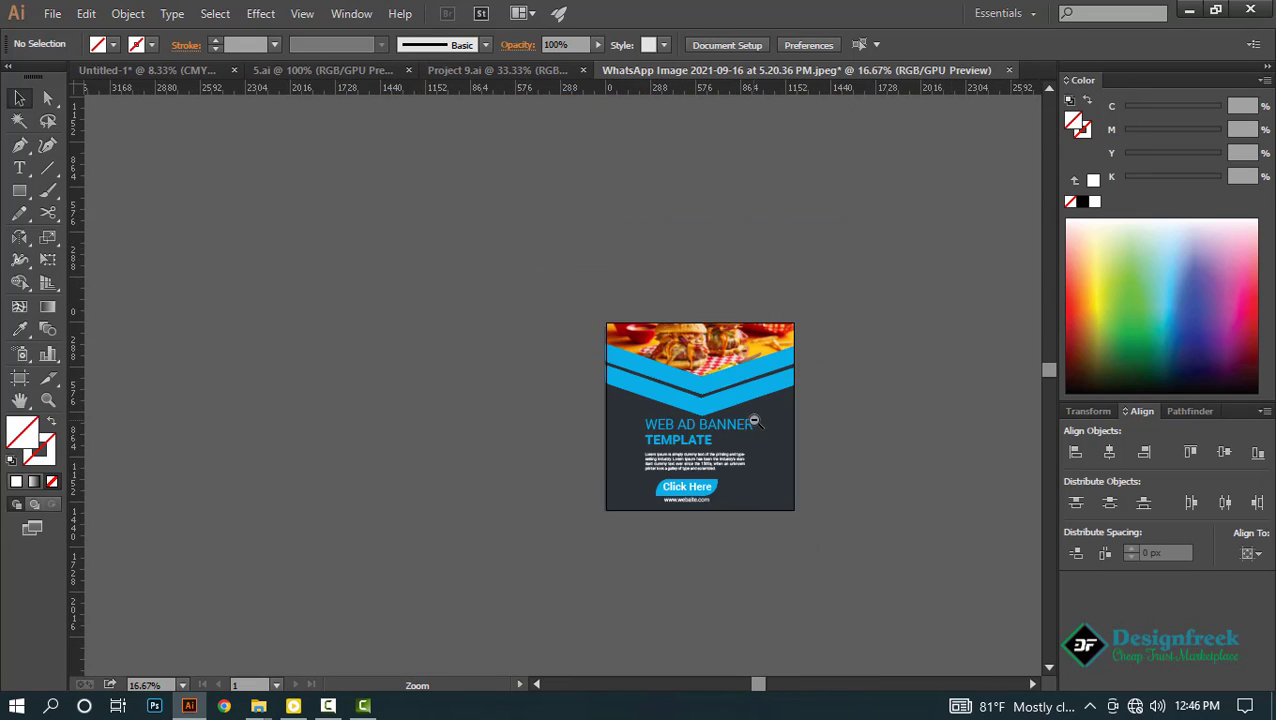
scroll(769, 421, up, 3)
scroll(510, 512, up, 1)
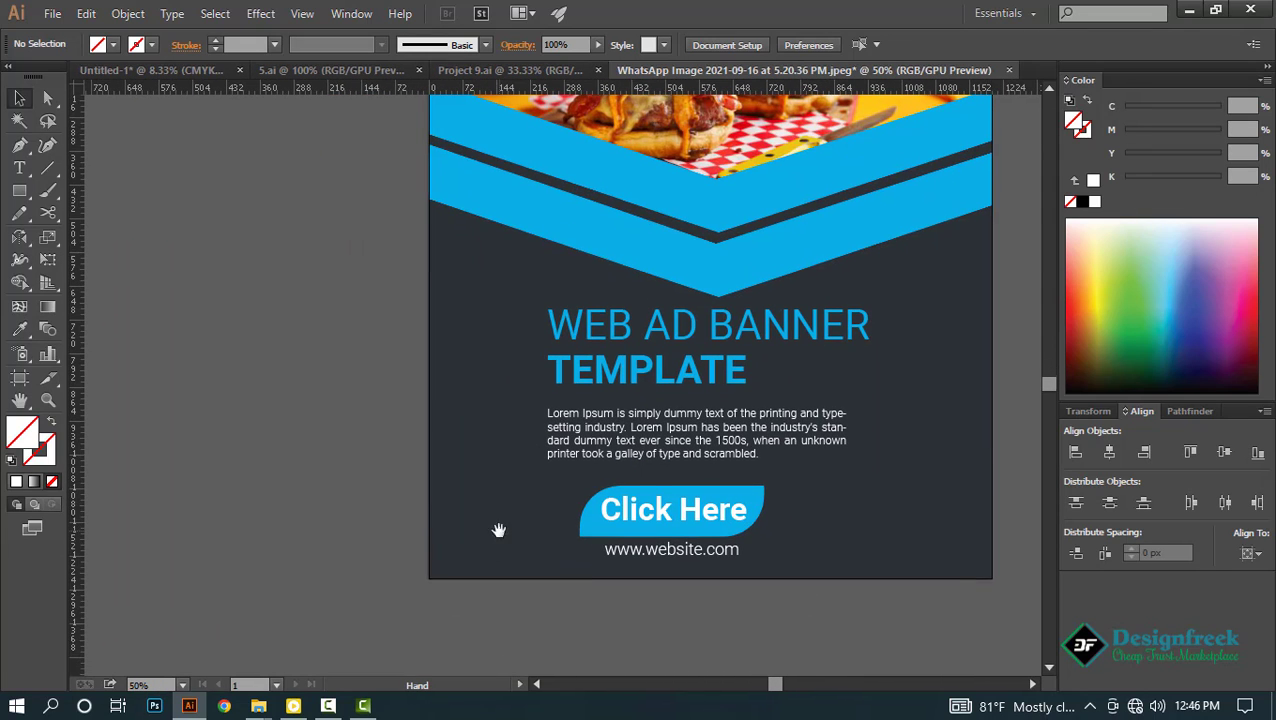
Draw a circle over the banner's lower-left corner so that it extends past the artboard edge.
key(l)
drag(467, 527, 545, 466)
key(v)
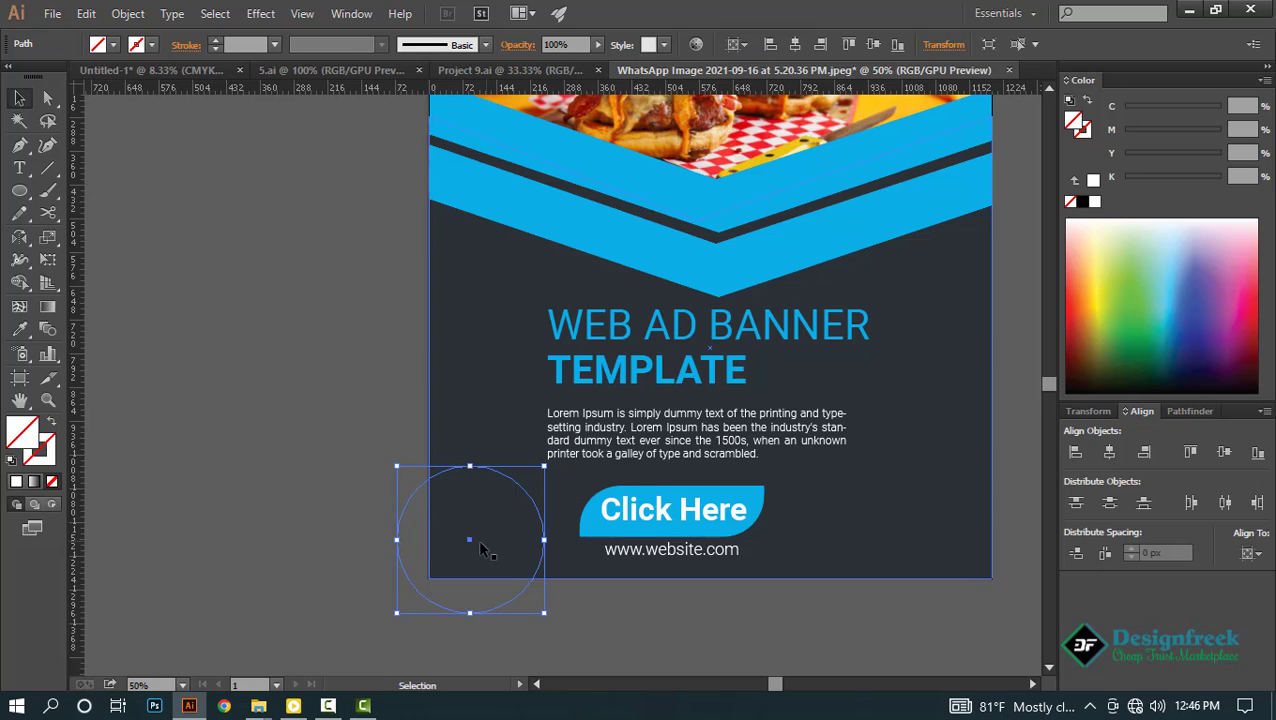
drag(460, 548, 456, 548)
drag(522, 435, 513, 465)
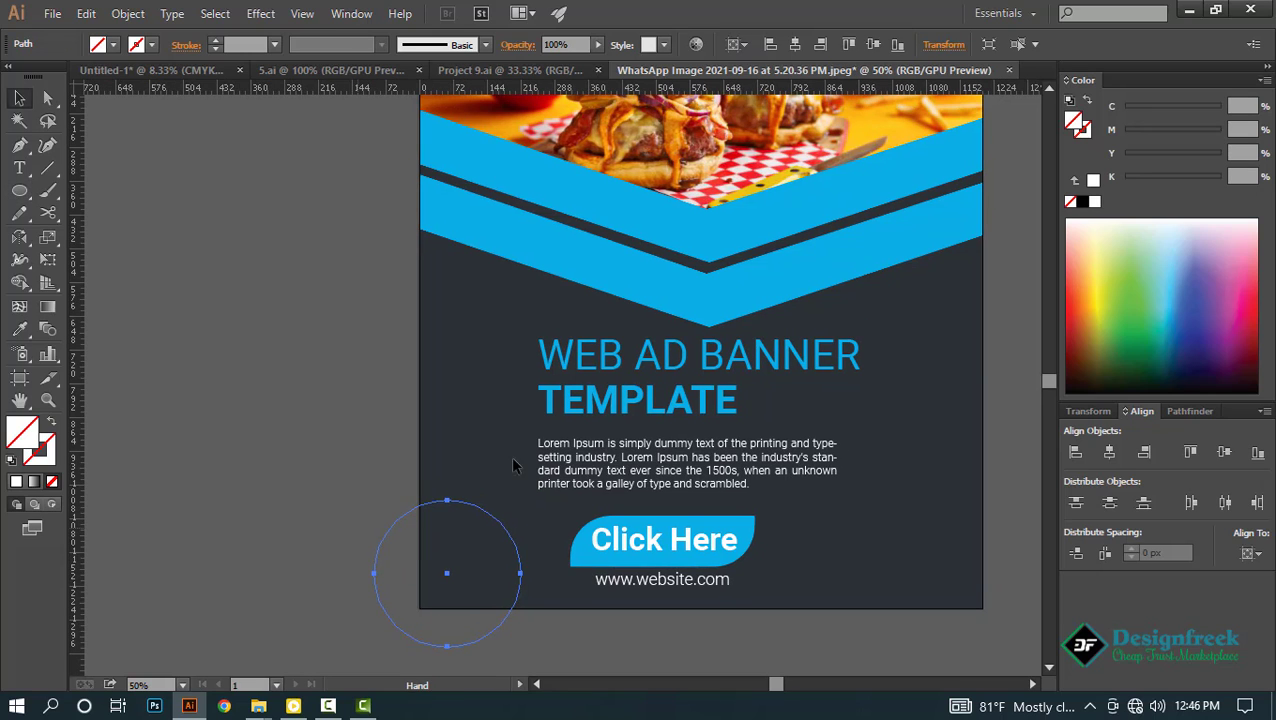
Give the corner circle a white 4 pt outline without fill at 20% opacity.
click(1095, 204)
key(shift+x)
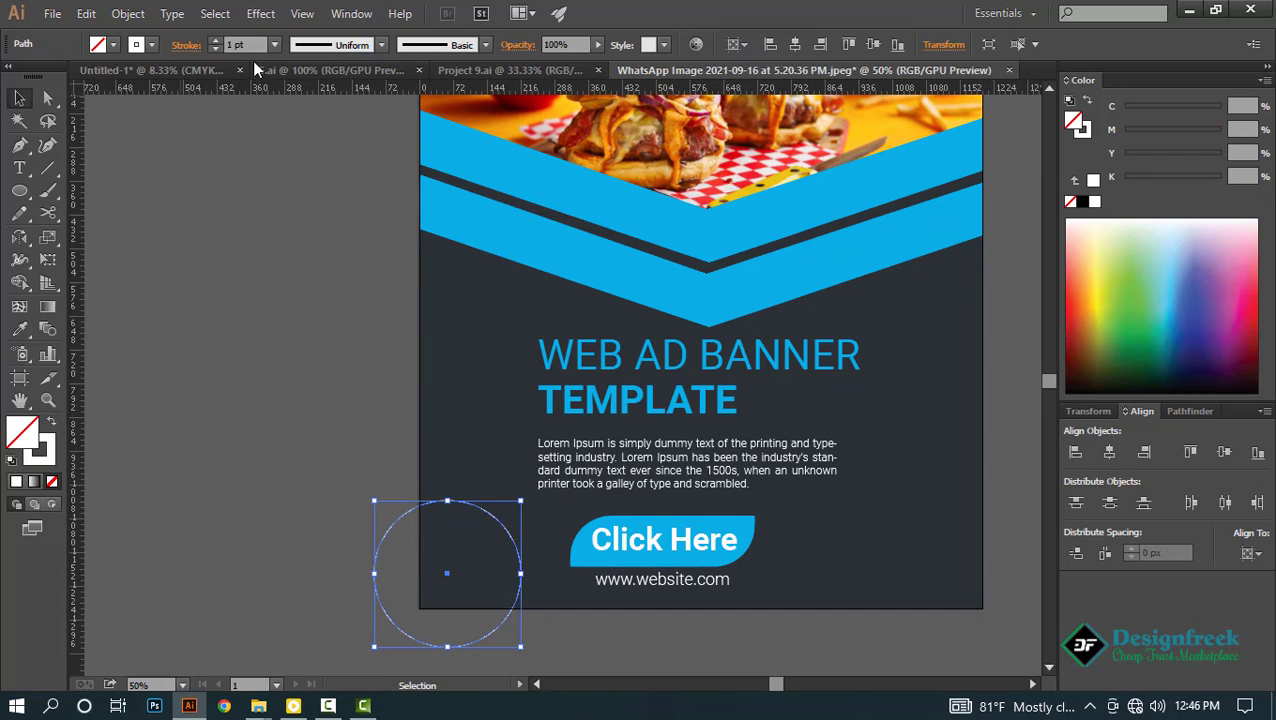
drag(317, 377, 412, 540)
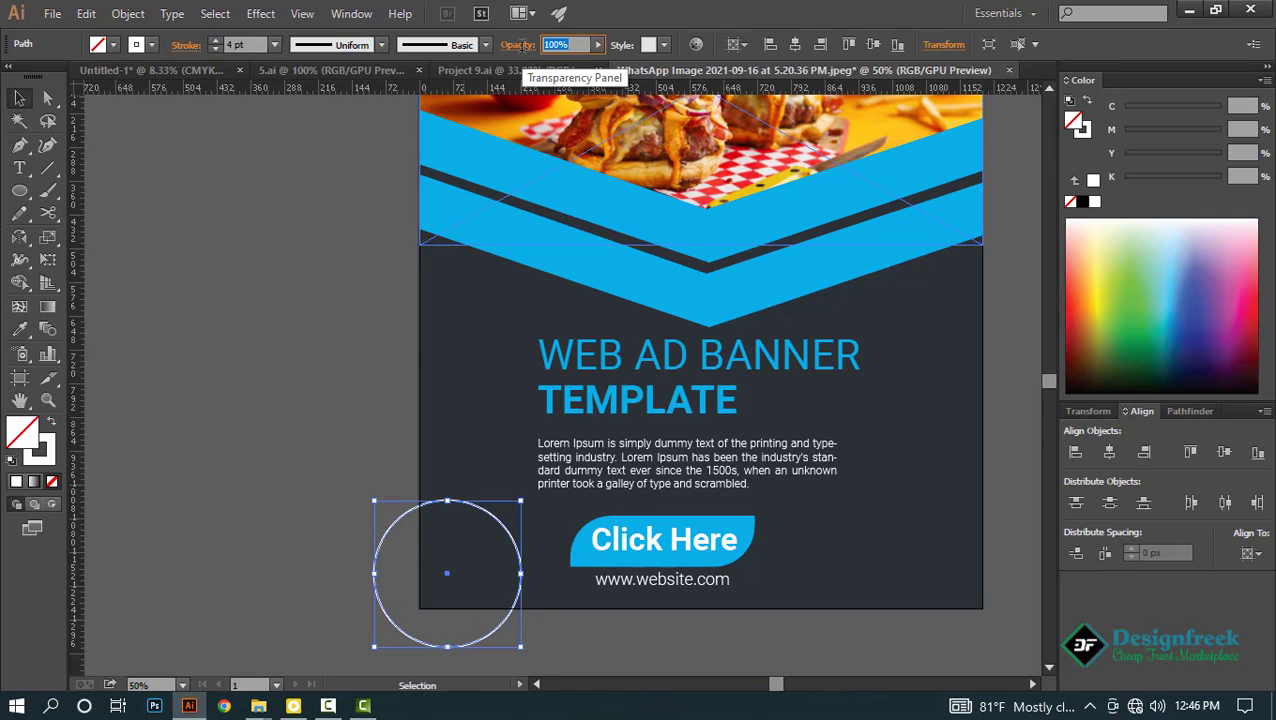
key(Return)
click(404, 387)
scroll(447, 561, down, 2)
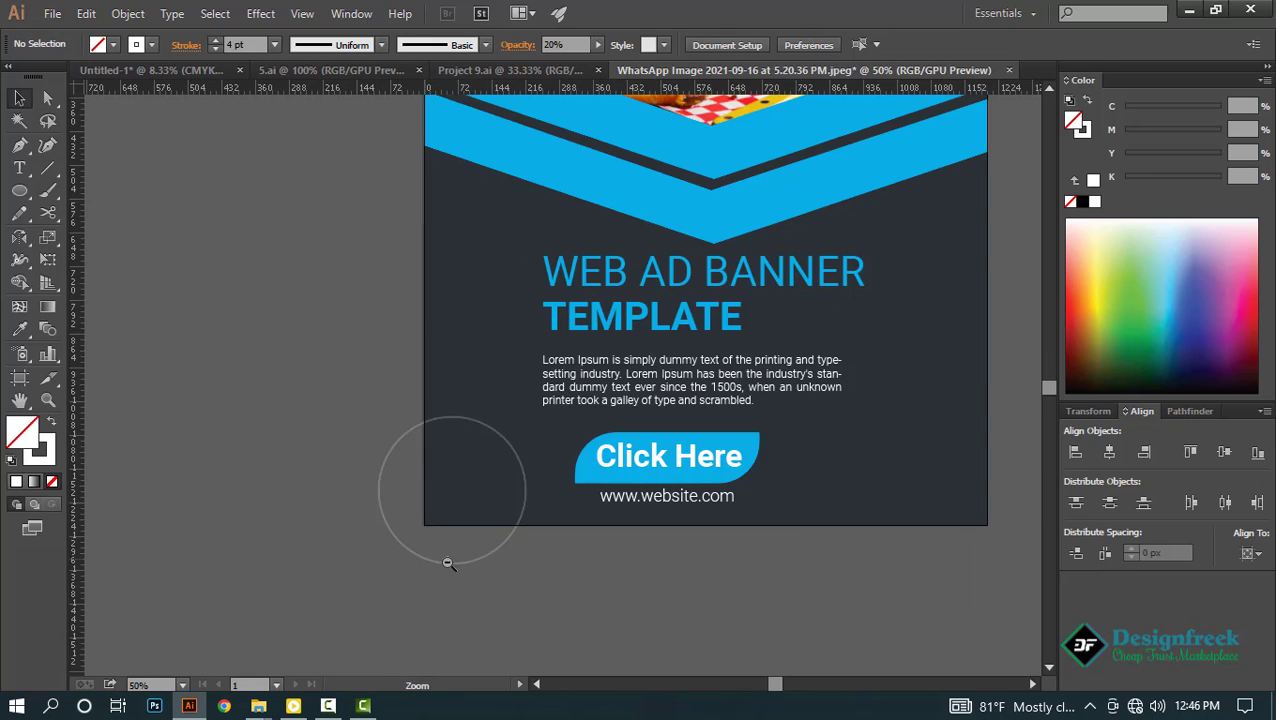
Place a tiny white-filled decoration at 20% opacity beside the headline near the banner's right edge.
click(489, 558)
drag(567, 510, 1077, 273)
mouse_move(1001, 219)
mouse_down()
mouse_move(940, 243)
mouse_move(940, 265)
mouse_up()
click(991, 281)
scroll(951, 250, up, 4)
click(920, 256)
key(shift+x)
Delete the corner circle together with the tiny decoration beside the headline.
scroll(945, 284, down, 6)
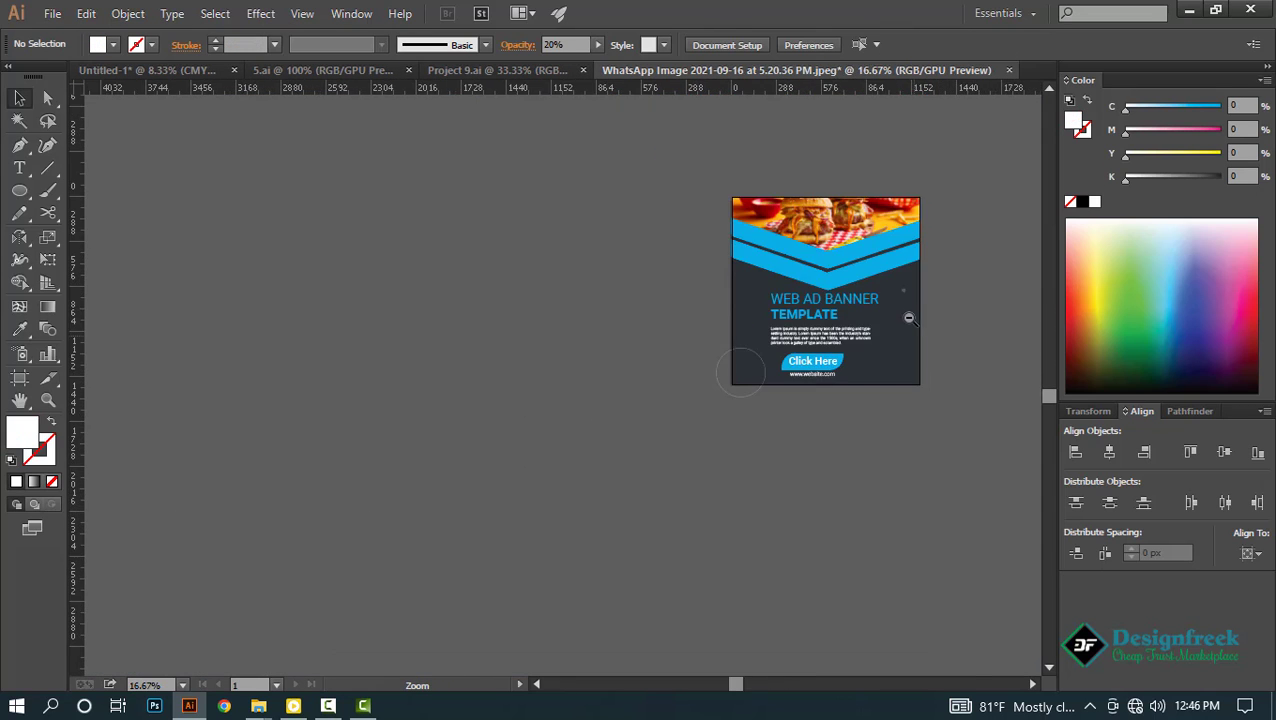
scroll(873, 156, up, 4)
scroll(815, 287, down, 2)
shift+click(360, 536)
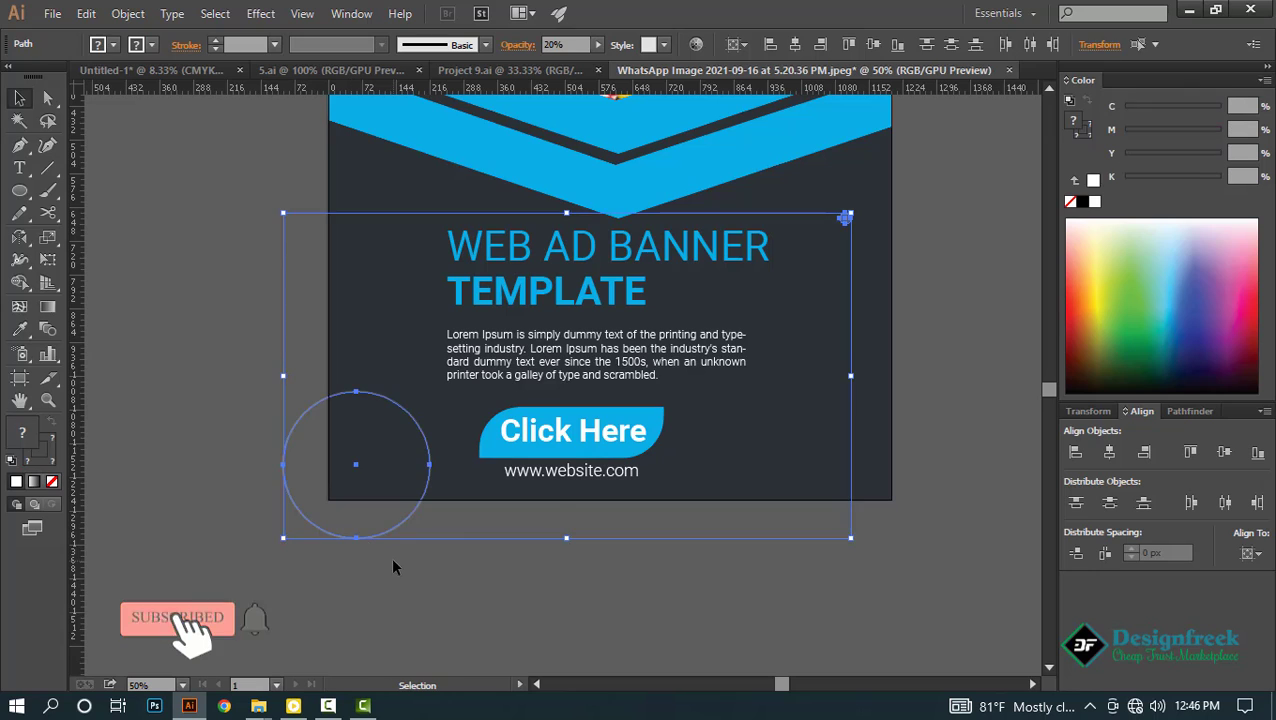
key(Delete)
Select all the banner artwork and group it.
scroll(632, 424, down, 4)
drag(628, 403, 585, 442)
scroll(628, 428, up, 3)
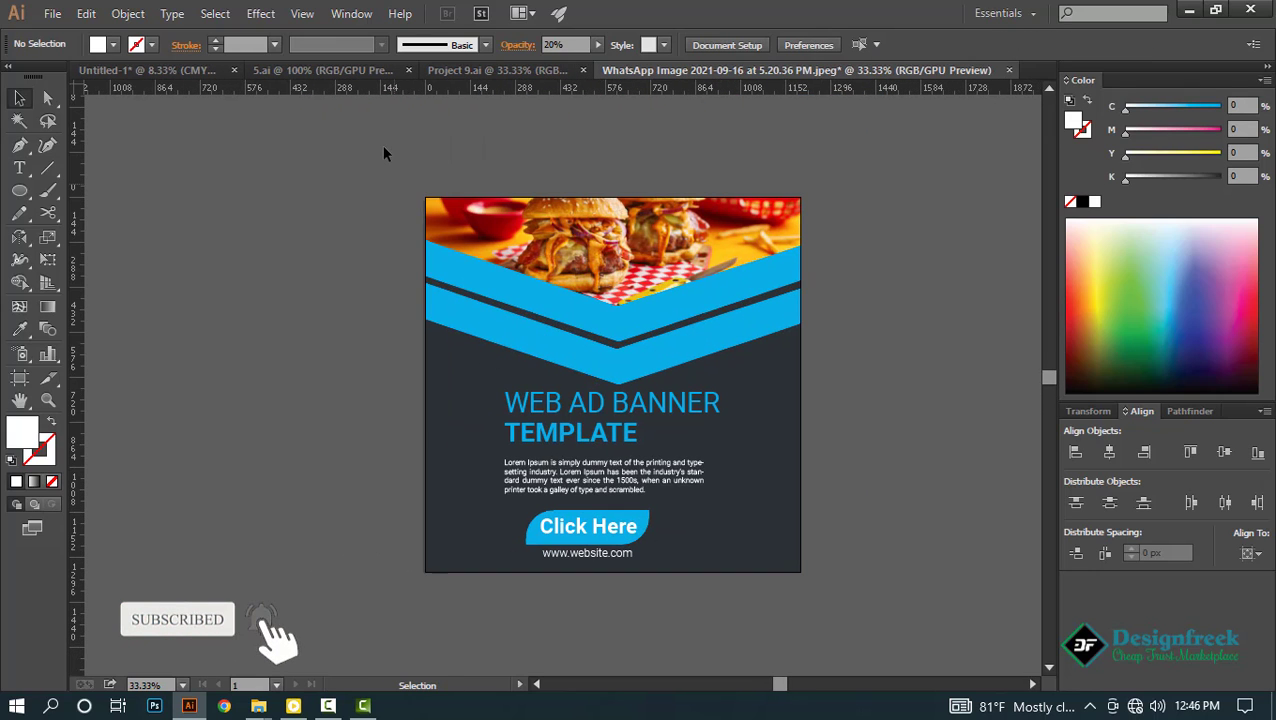
drag(858, 600, 859, 601)
key(ctrl+g)
click(858, 598)
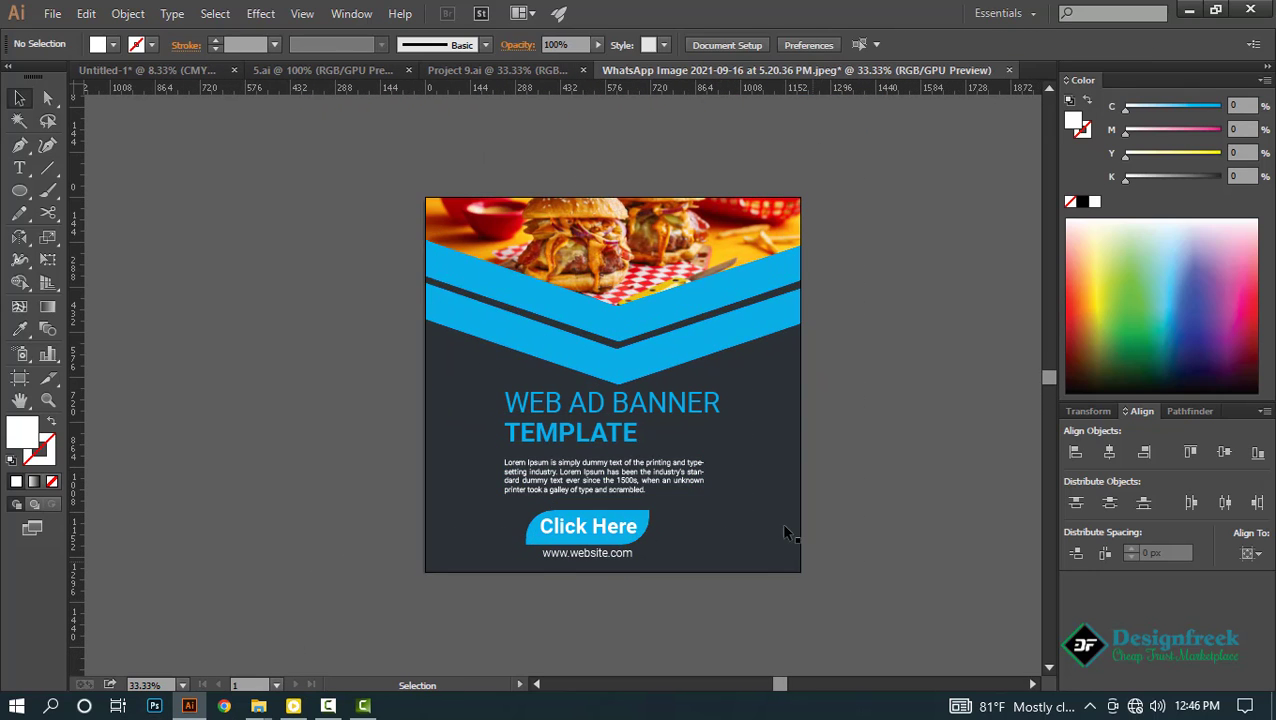
Draw a rectangle covering the whole artboard and make it the clipping mask of the banner artwork.
drag(425, 197, 800, 572)
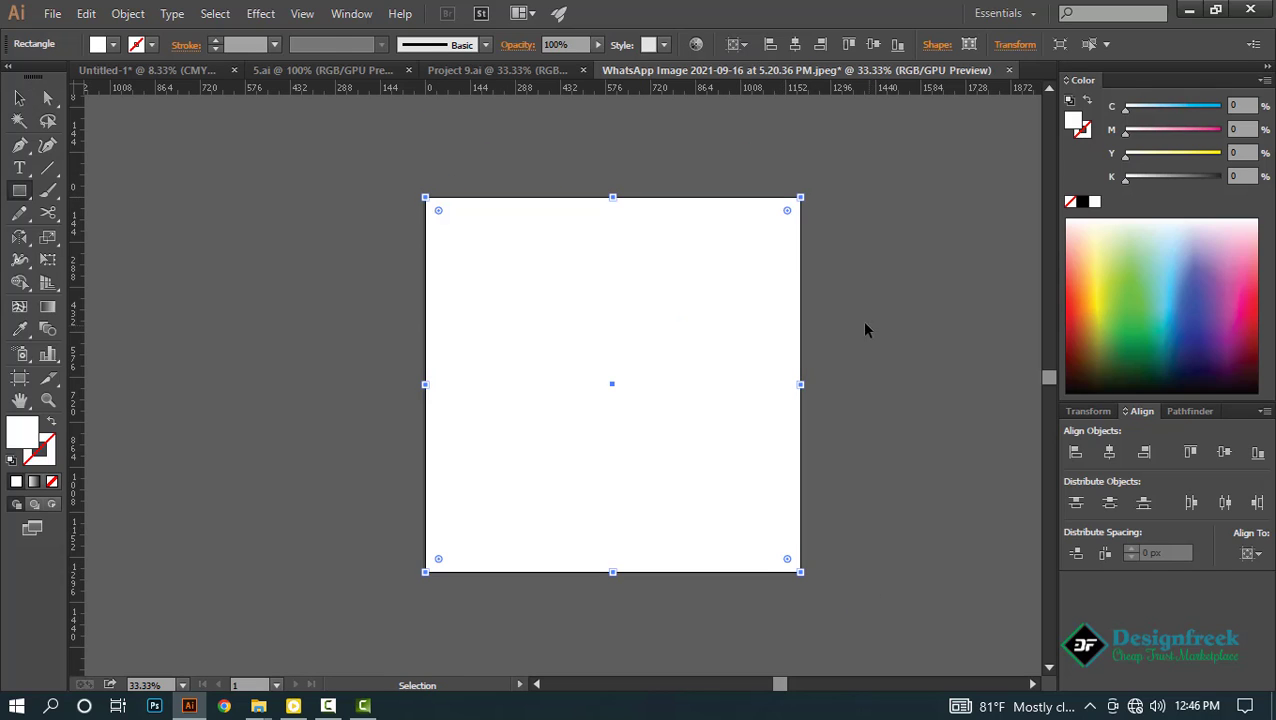
key(v)
key(ctrl+a)
right_click(666, 276)
click(735, 384)
click(813, 394)
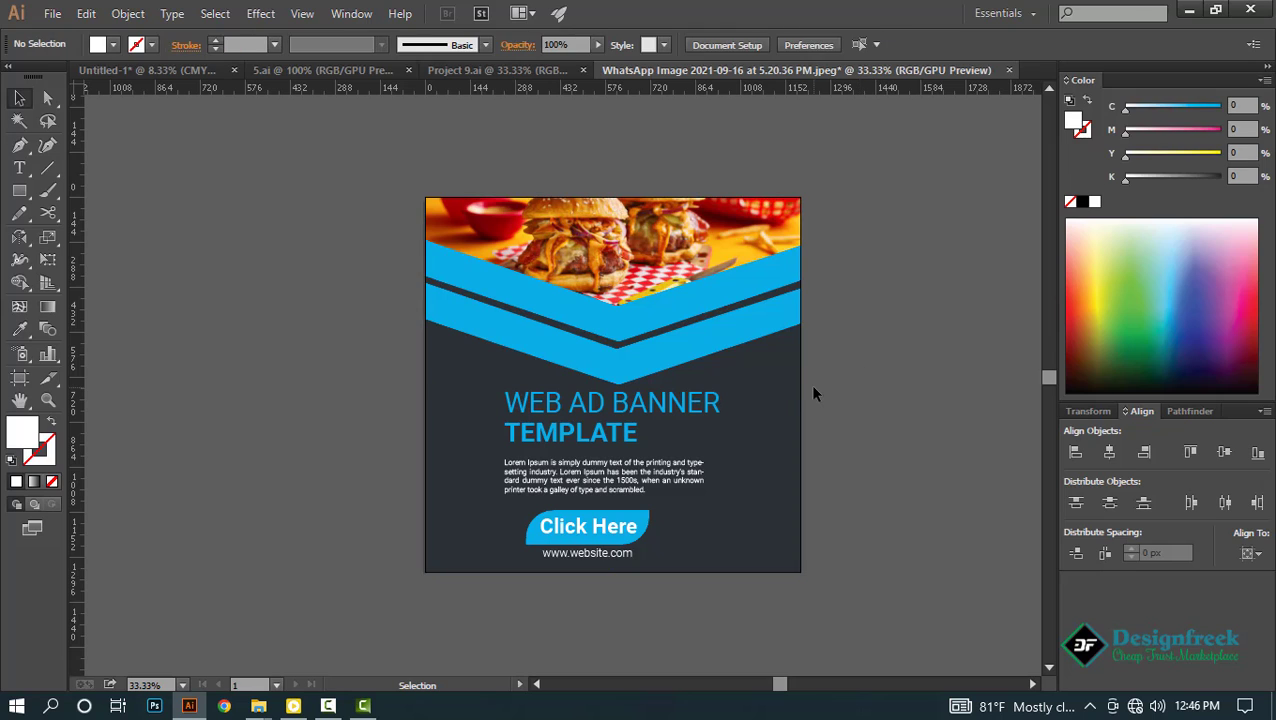
Examine the finished banner in full-screen view fitted to the window, and return to the normal screen mode.
key(f)
key(f)
key(ctrl+0)
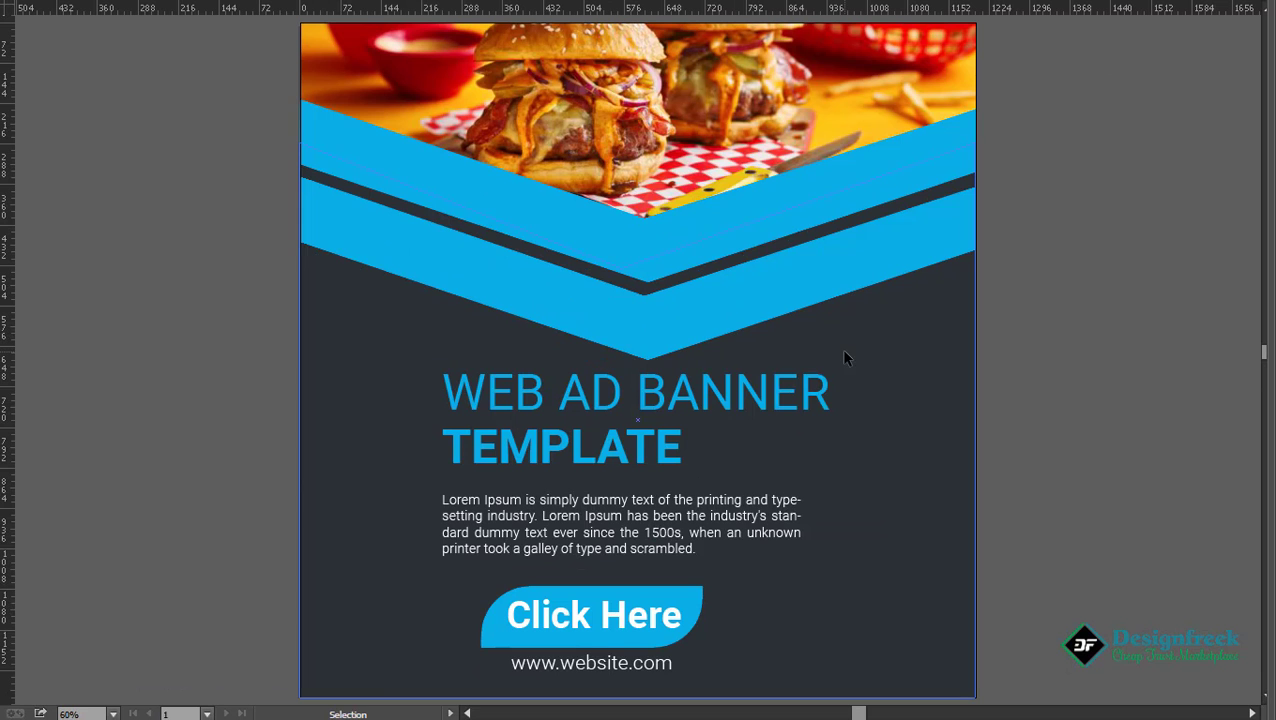
ctrl+alt+click(690, 338)
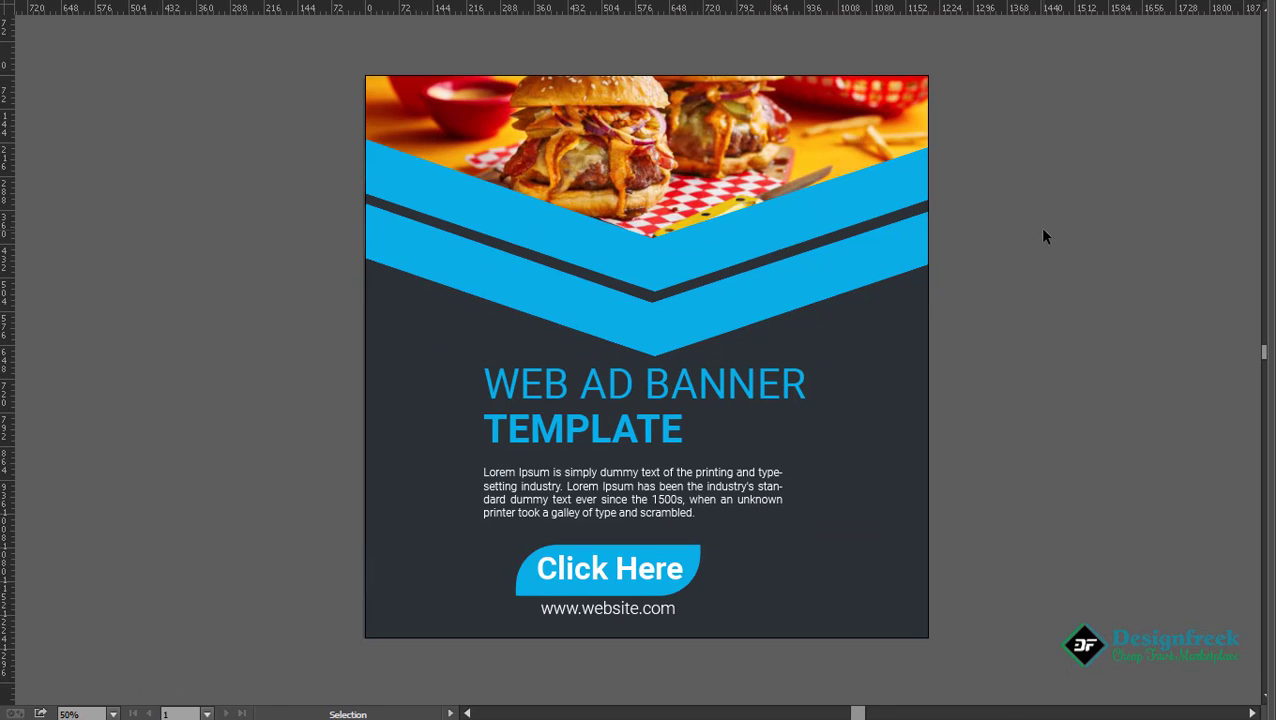
key(f)
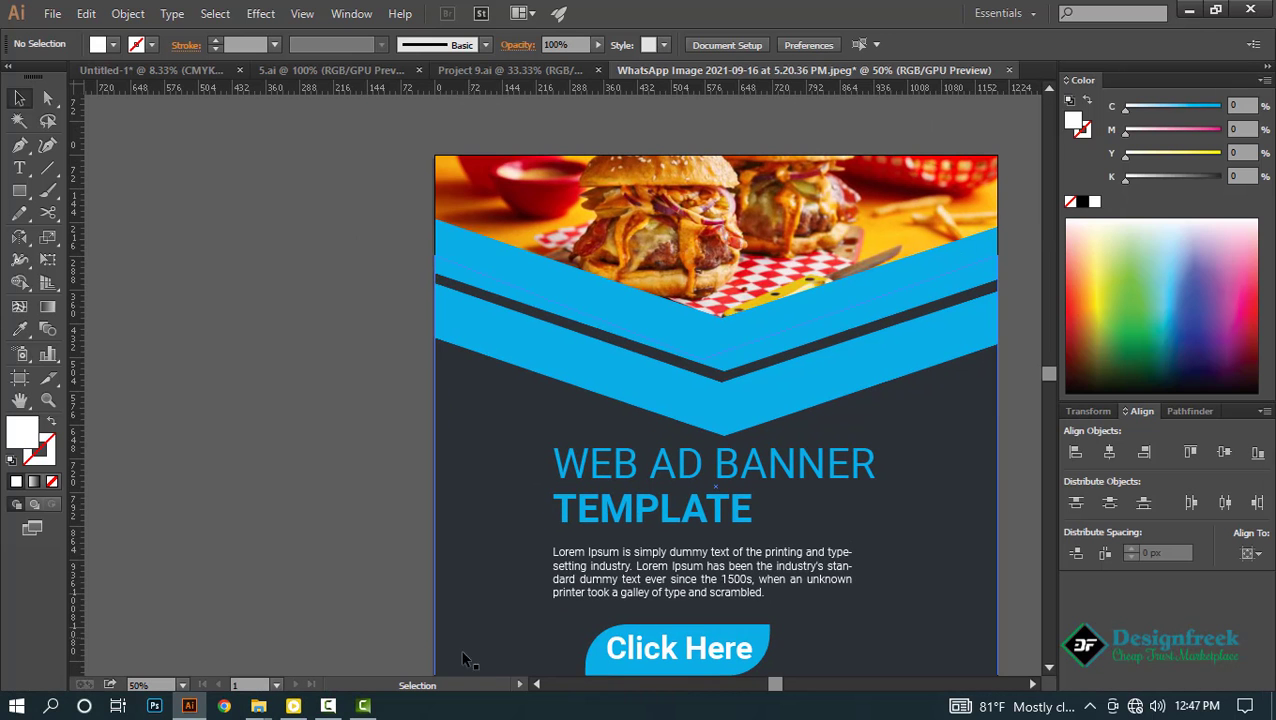